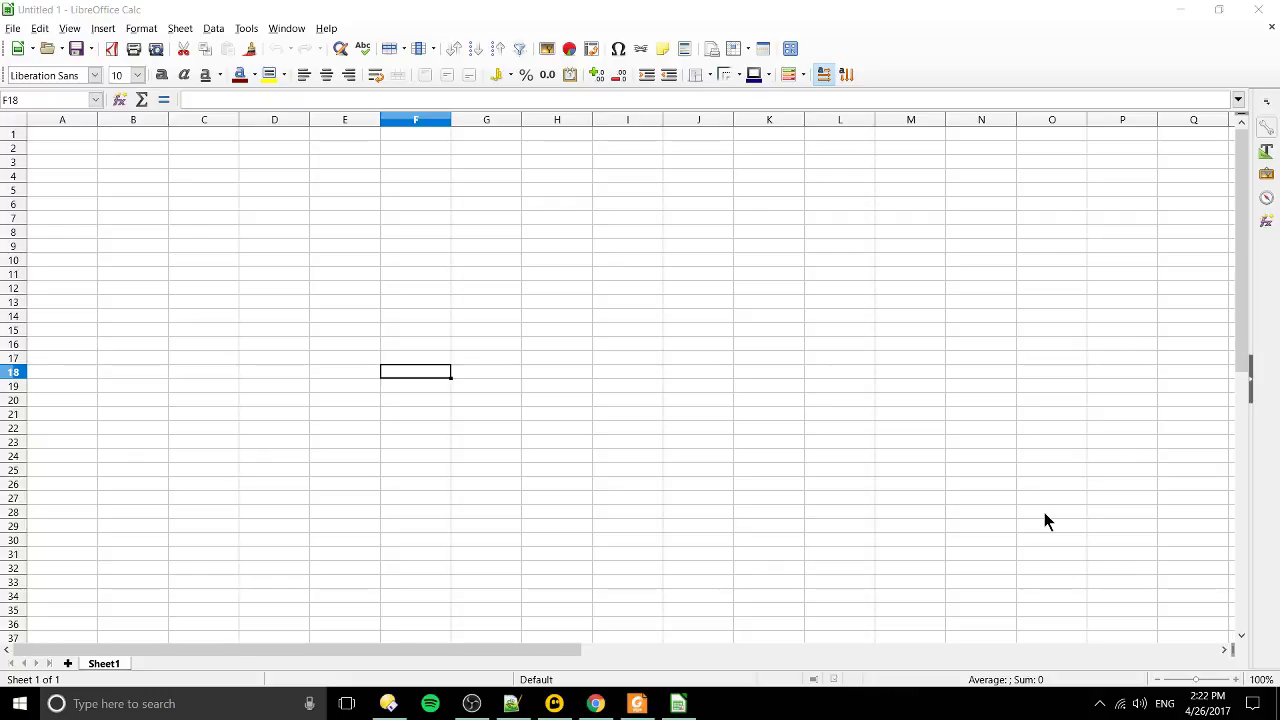
Select cells around the sheet and drag across it to get oriented
{"action": "left_click", "coordinate": [327, 358]}
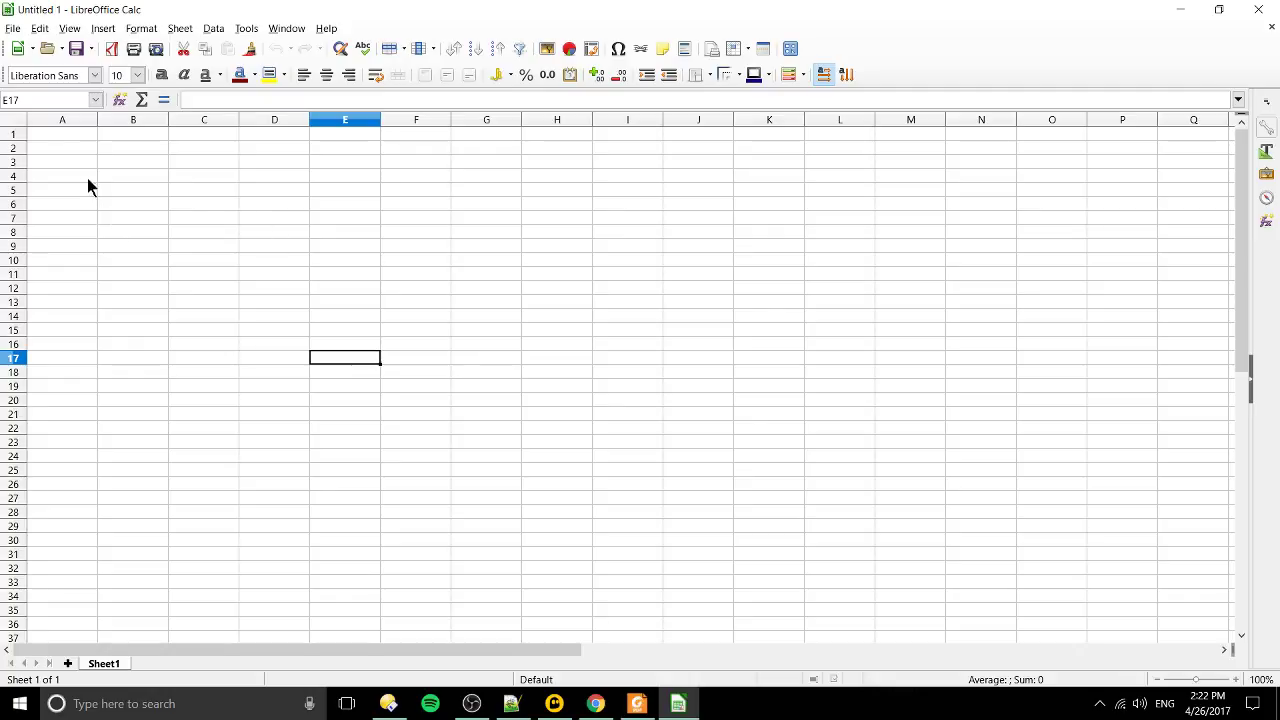
{"action": "left_click", "coordinate": [52, 134]}
{"action": "left_click", "coordinate": [47, 248]}
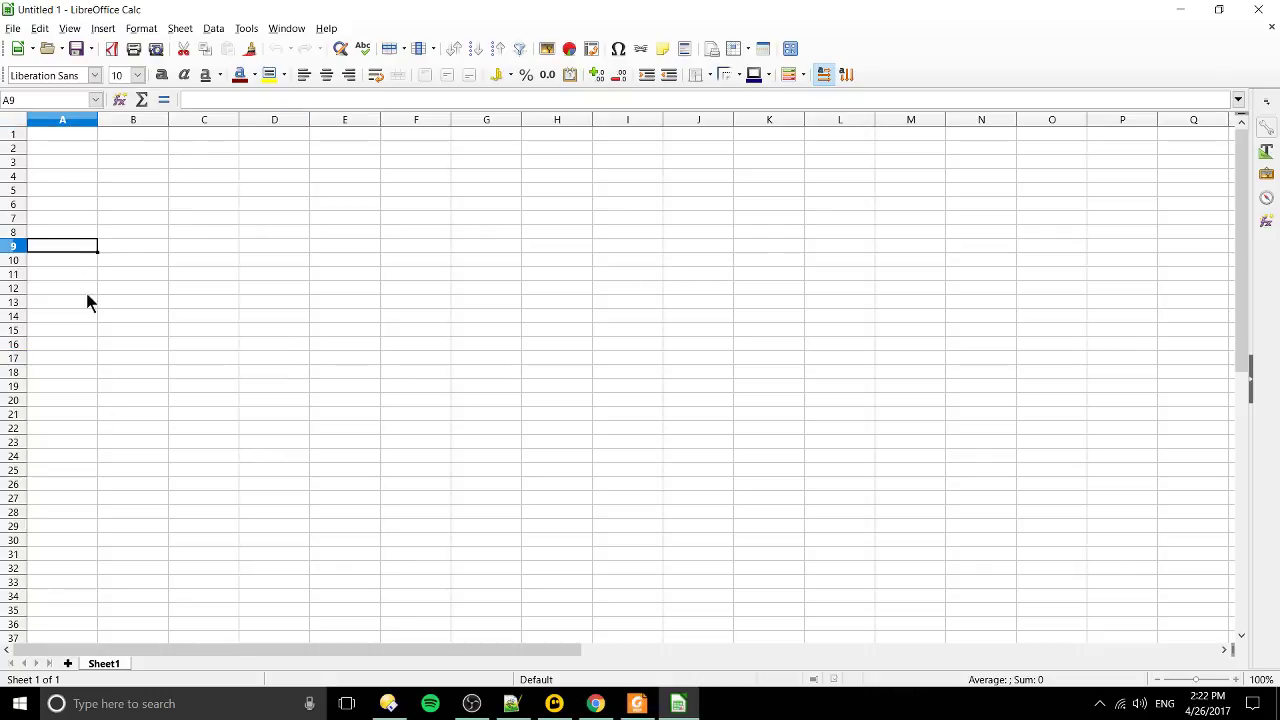
{"action": "left_click", "coordinate": [138, 163]}
{"action": "left_click", "coordinate": [490, 190]}
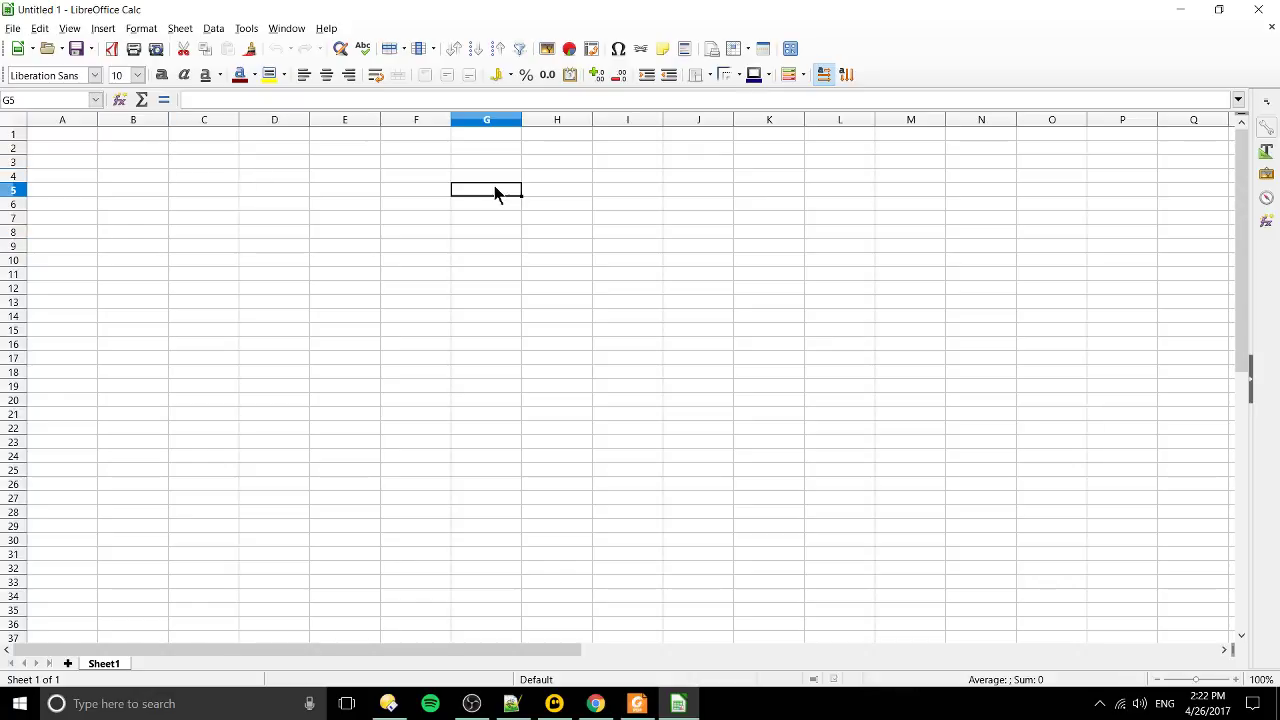
{"action": "left_click_drag", "start_coordinate": [485, 647], "coordinate": [231, 637]}
Scroll down column A and back up, returning to cell A1
{"action": "scroll", "coordinate": [133, 477], "scroll_direction": "down", "scroll_amount": 20}
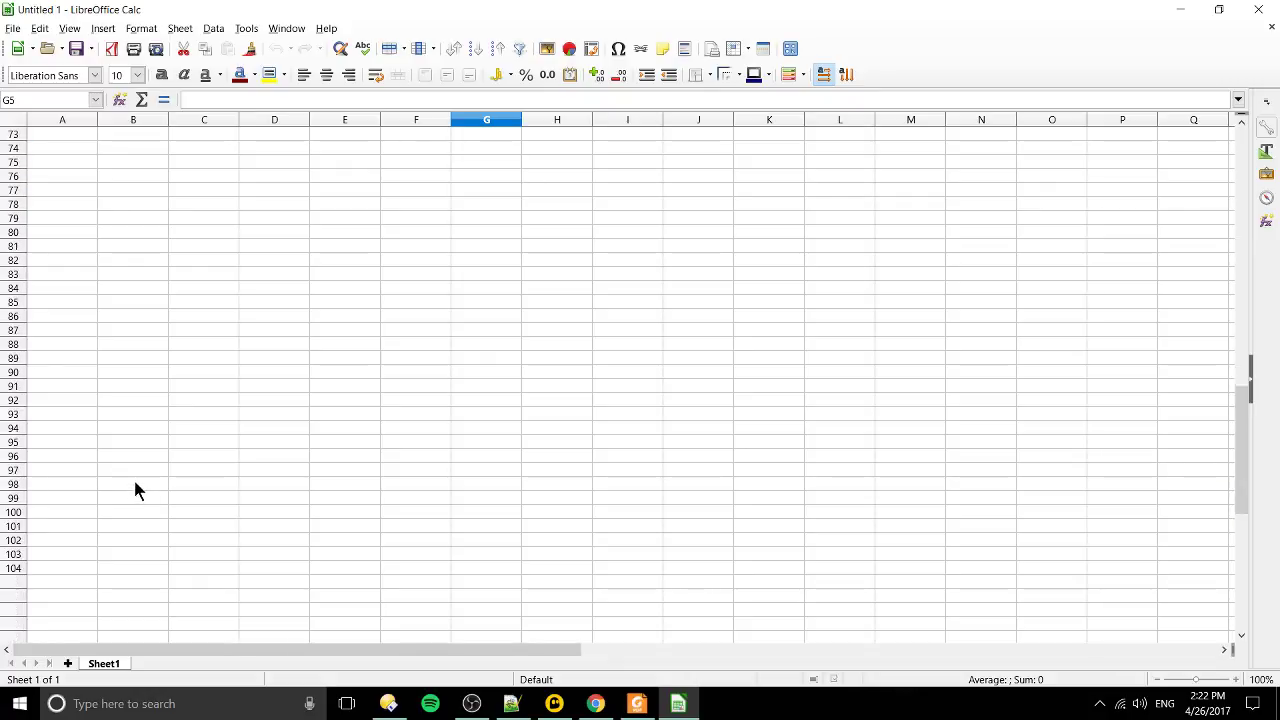
{"action": "left_click", "coordinate": [41, 274]}
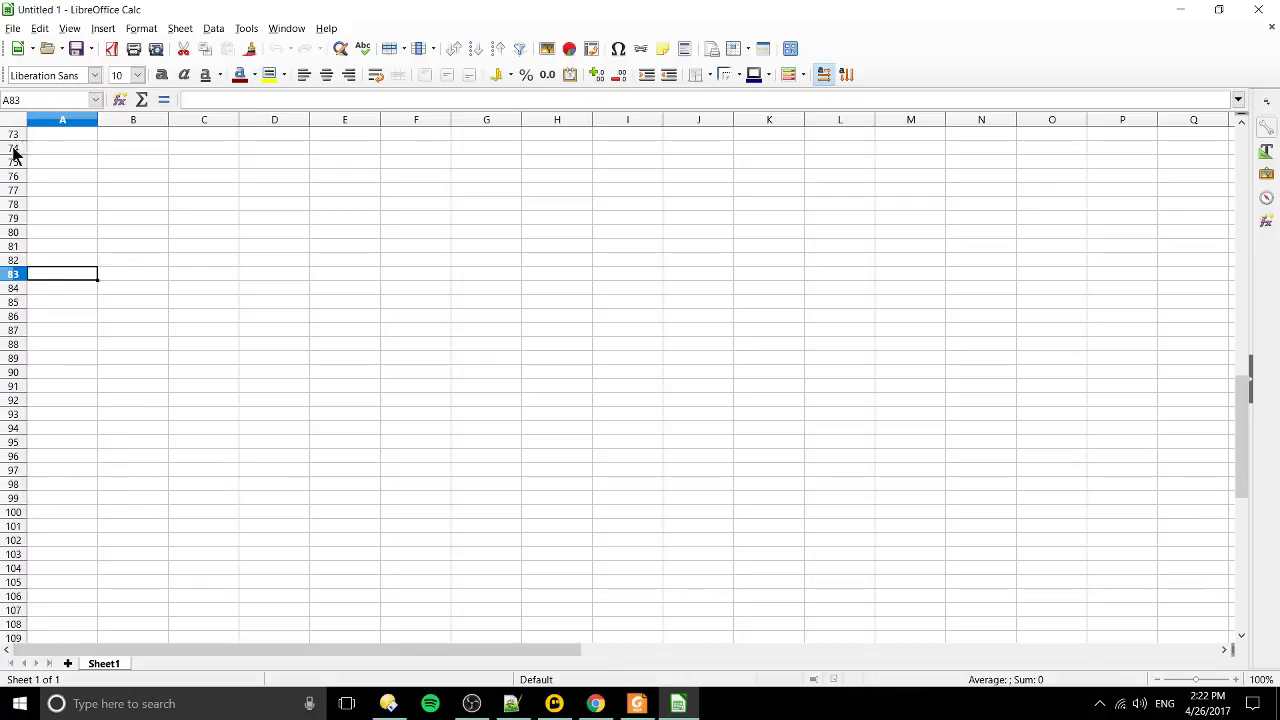
{"action": "scroll", "coordinate": [85, 437], "scroll_direction": "up", "scroll_amount": 20}
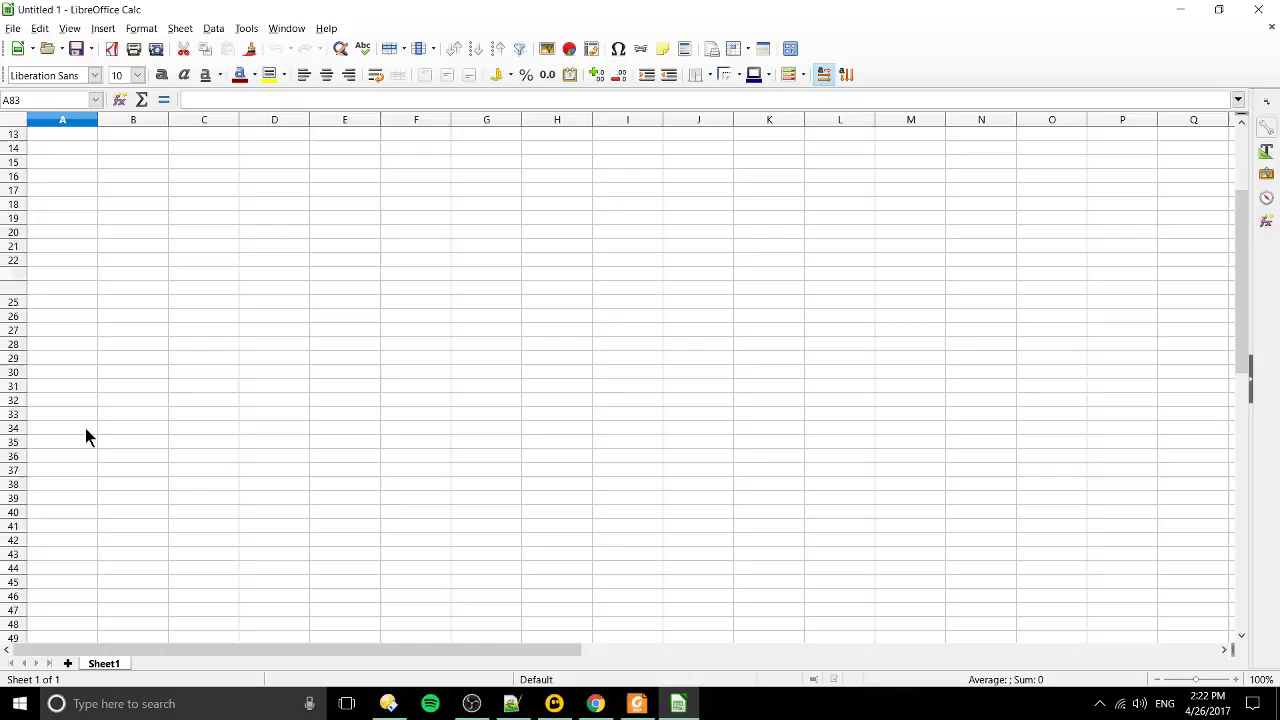
{"action": "left_click", "coordinate": [83, 274]}
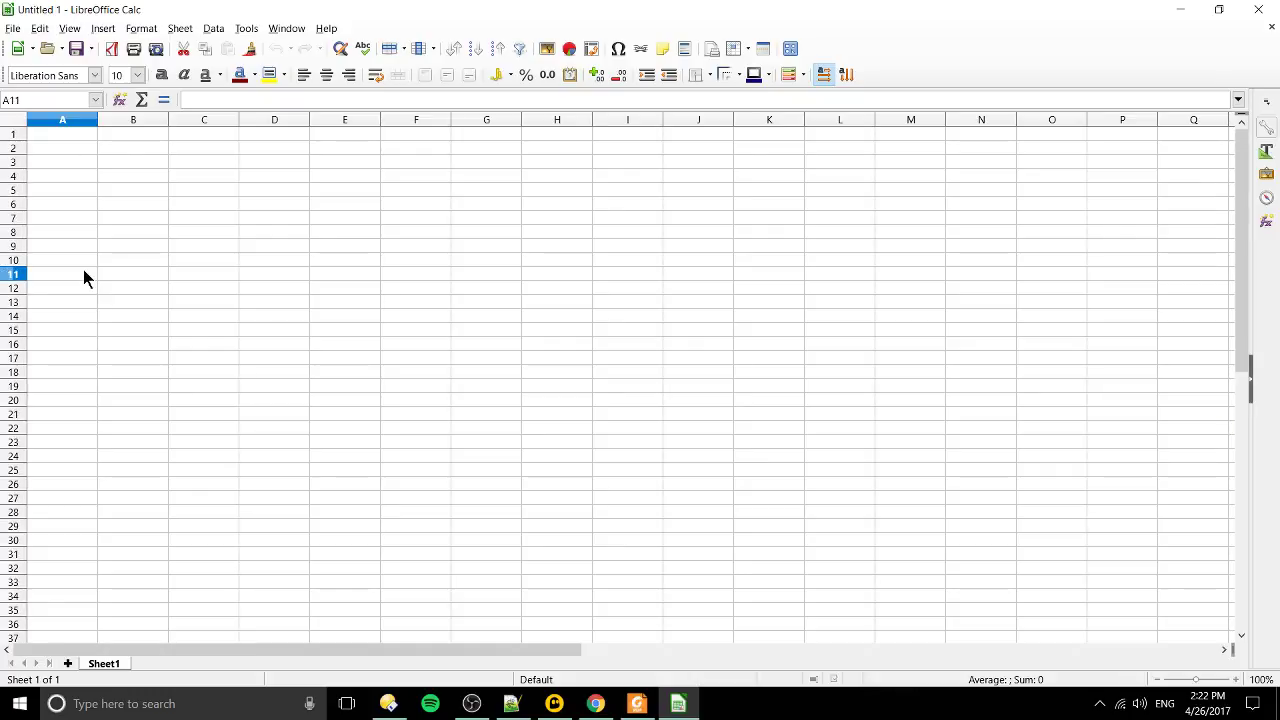
{"action": "left_click", "coordinate": [48, 148]}
{"action": "left_click", "coordinate": [58, 134]}
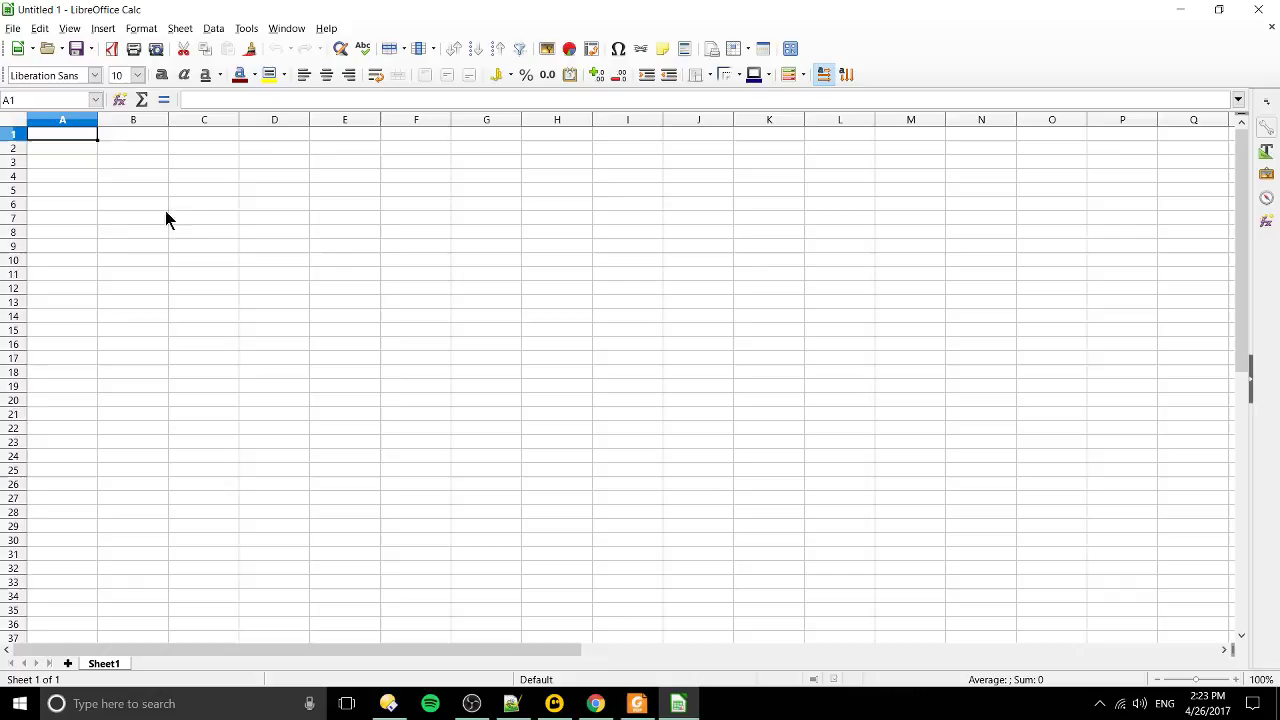
{"action": "left_click", "coordinate": [111, 146]}
{"action": "left_click", "coordinate": [77, 136]}
Enter the headings Name, Price, Date and Vendor in cells B1 through E1
{"action": "left_click", "coordinate": [144, 133]}
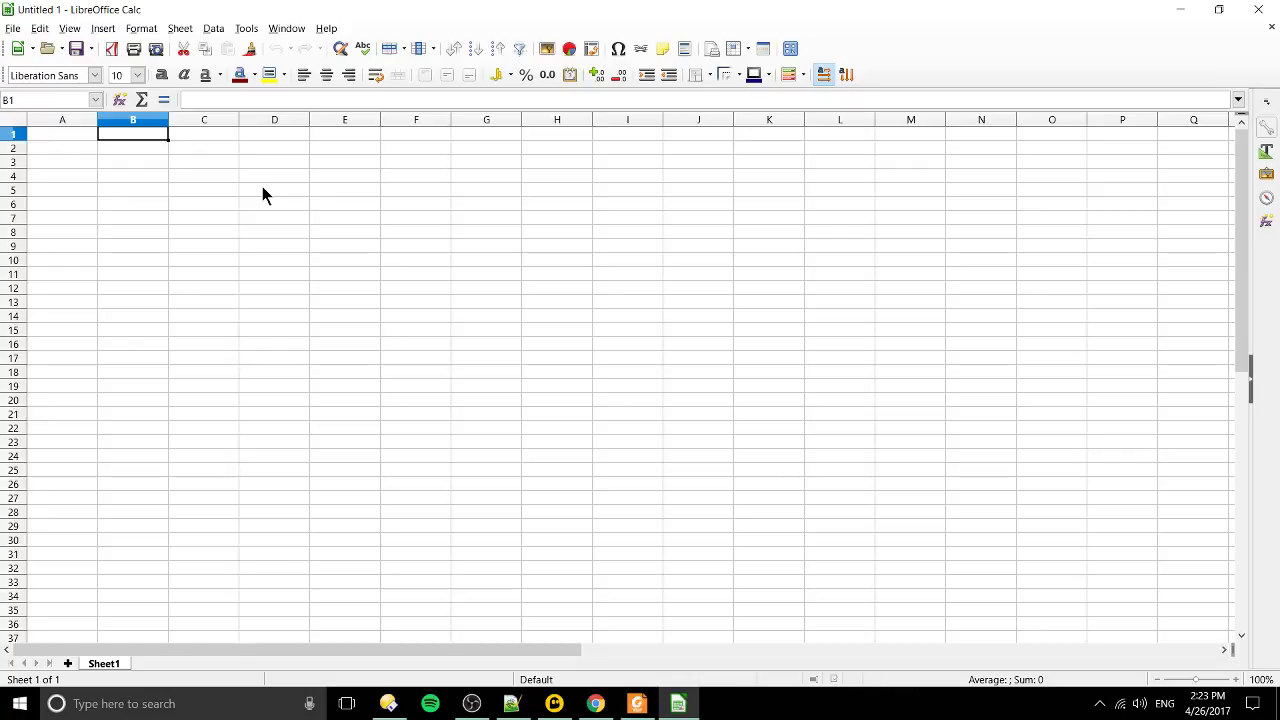
{"action": "type", "text": "Name"}
{"action": "left_click", "coordinate": [182, 136]}
{"action": "type", "text": "Pric"}
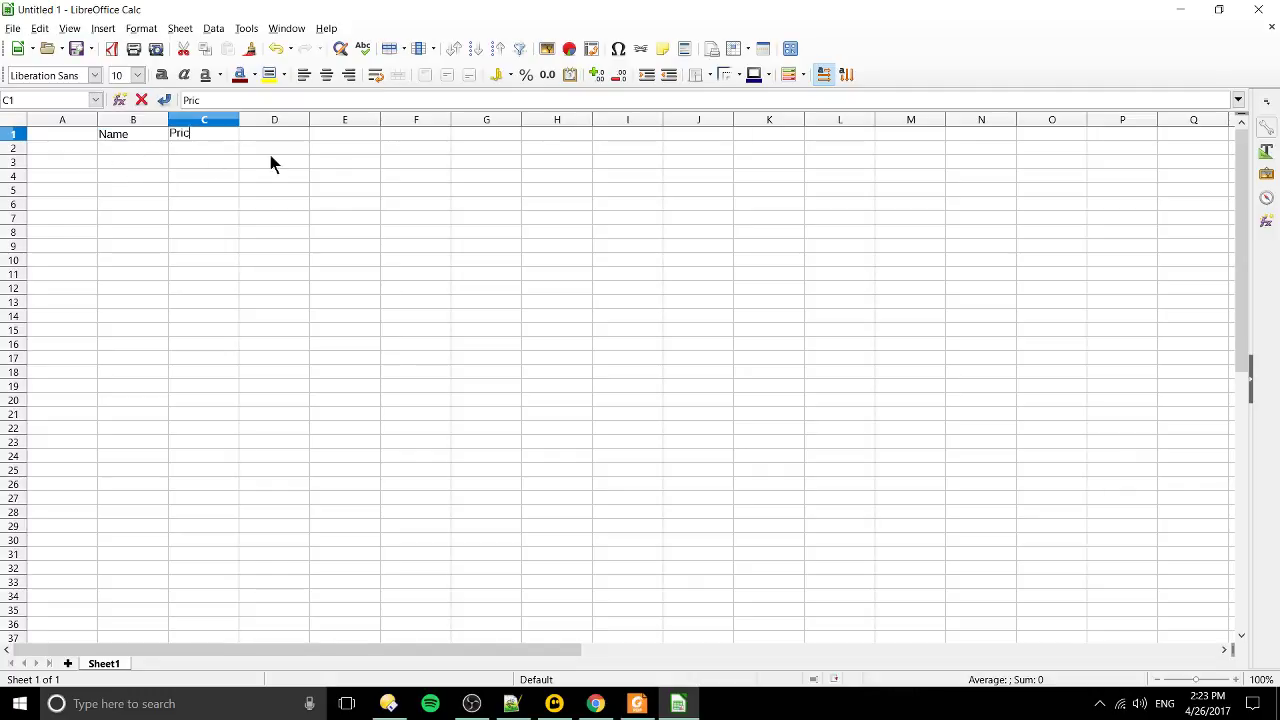
{"action": "type", "text": "e"}
{"action": "key", "text": "Tab"}
{"action": "type", "text": "Date"}
{"action": "key", "text": "Tab"}
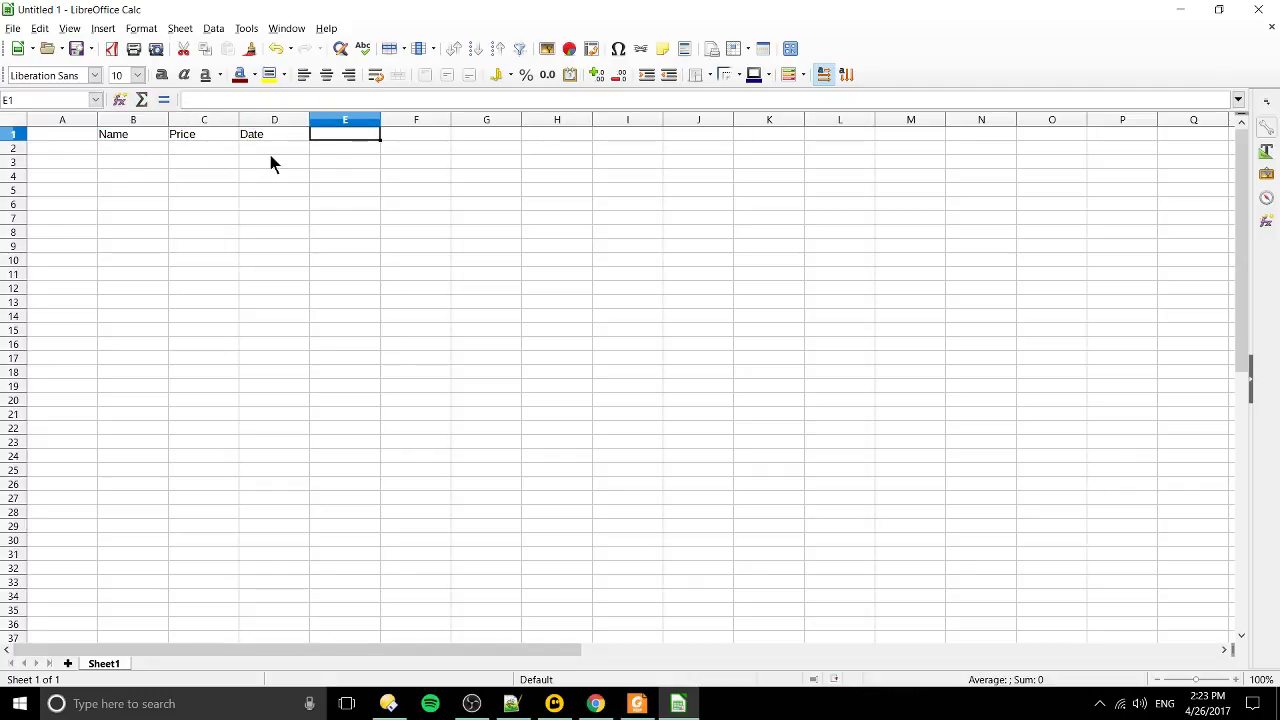
{"action": "type", "text": "Vendor"}
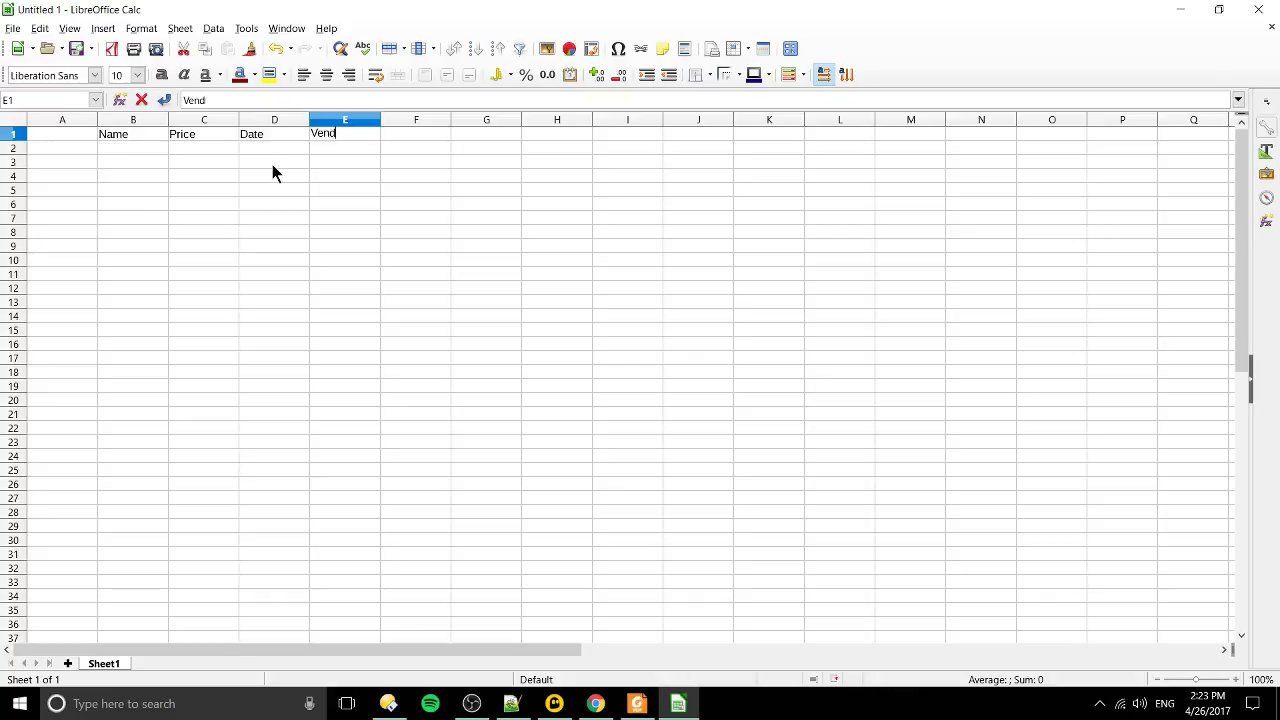
{"action": "key", "text": "Tab"}
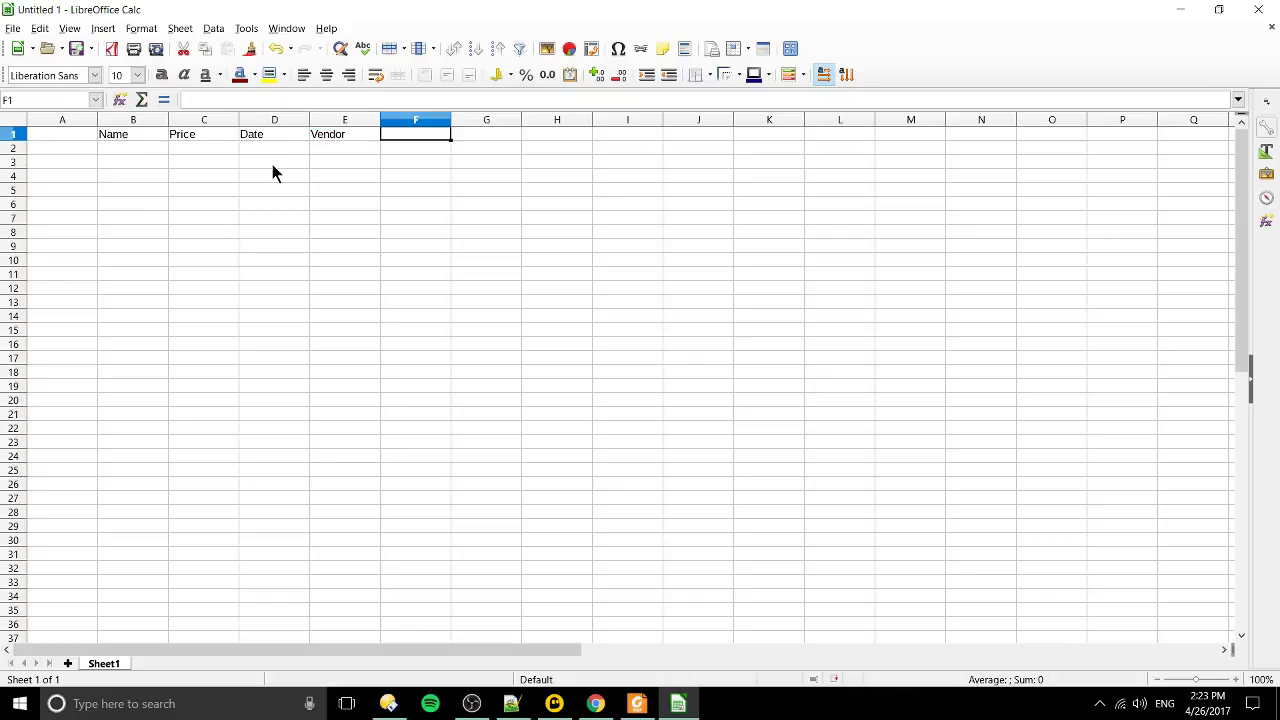
Fill row 2 with Orange, price 1, date 4/26/2017 and vendor Amazon
{"action": "left_click", "coordinate": [40, 150]}
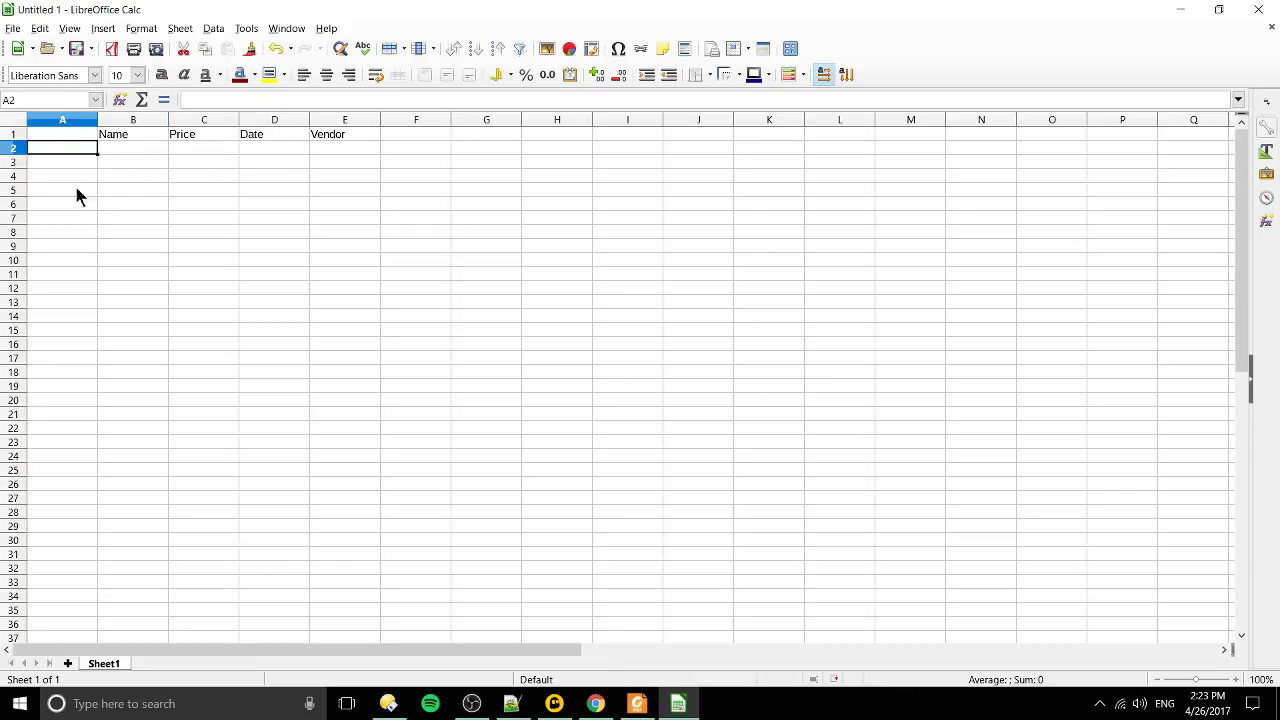
{"action": "left_click", "coordinate": [123, 205]}
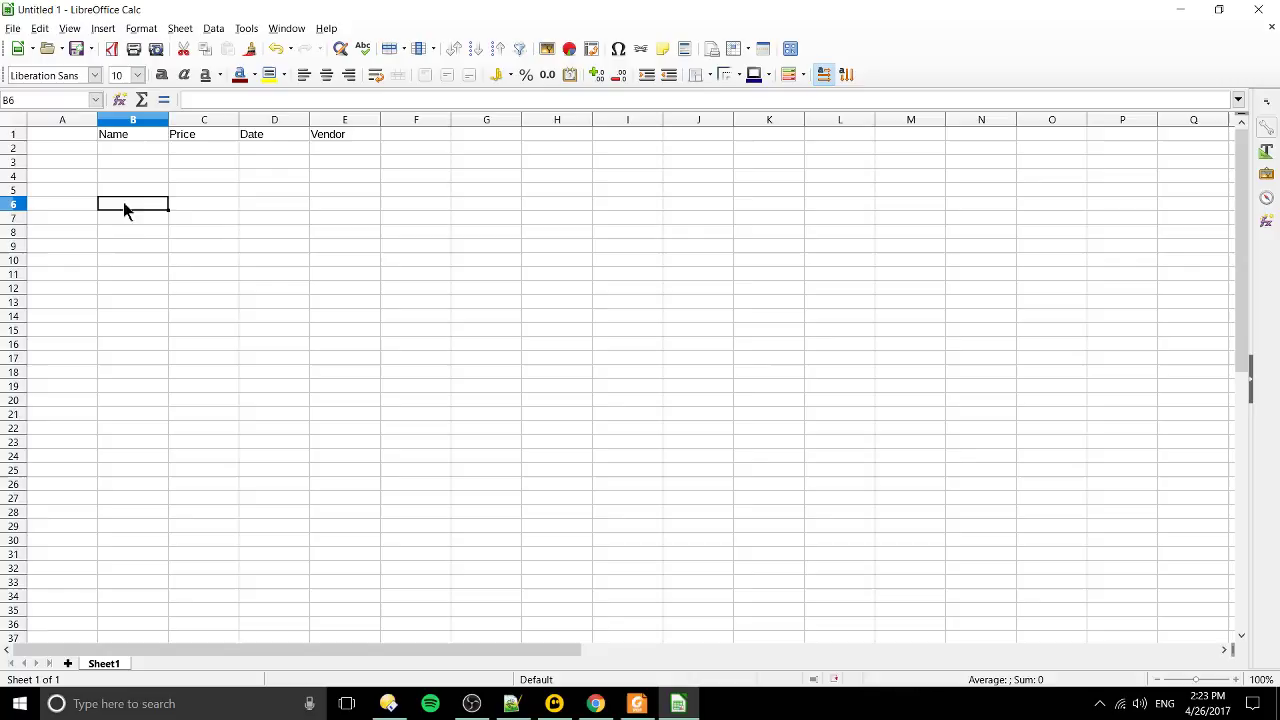
{"action": "key", "text": "Down"}
{"action": "key", "text": "Down"}
{"action": "left_click", "coordinate": [131, 147]}
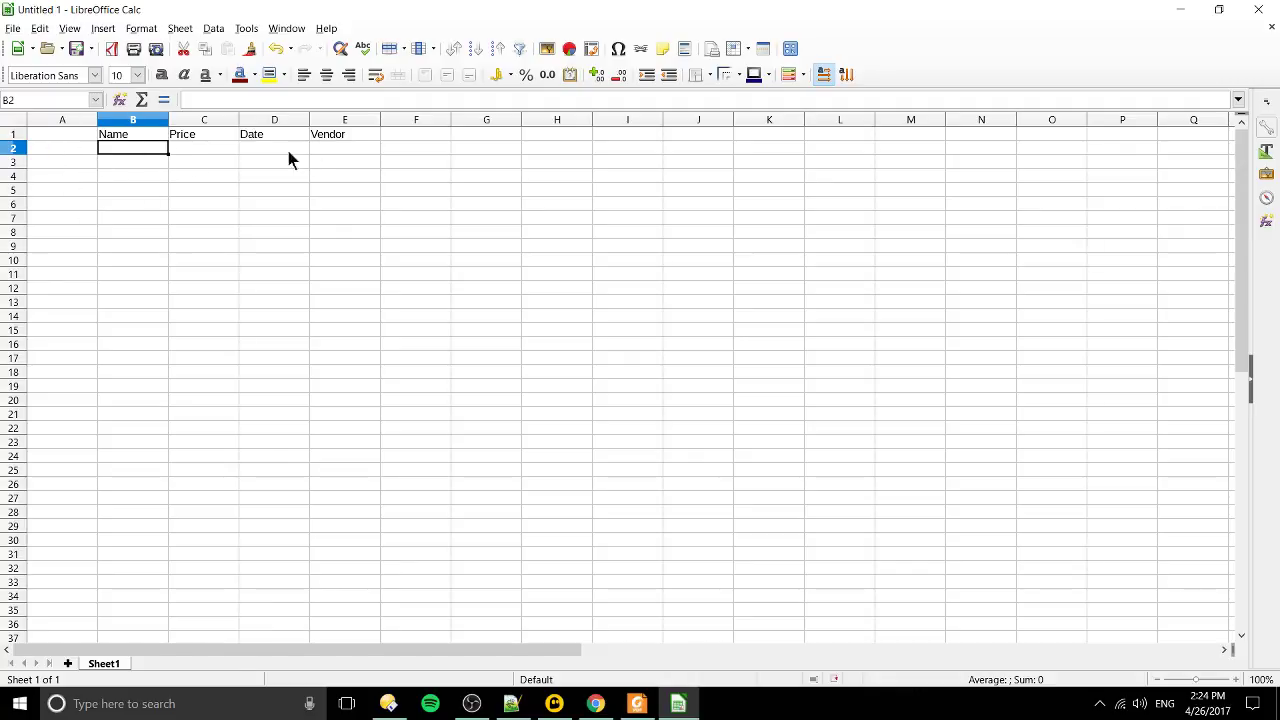
{"action": "double_click", "coordinate": [146, 148]}
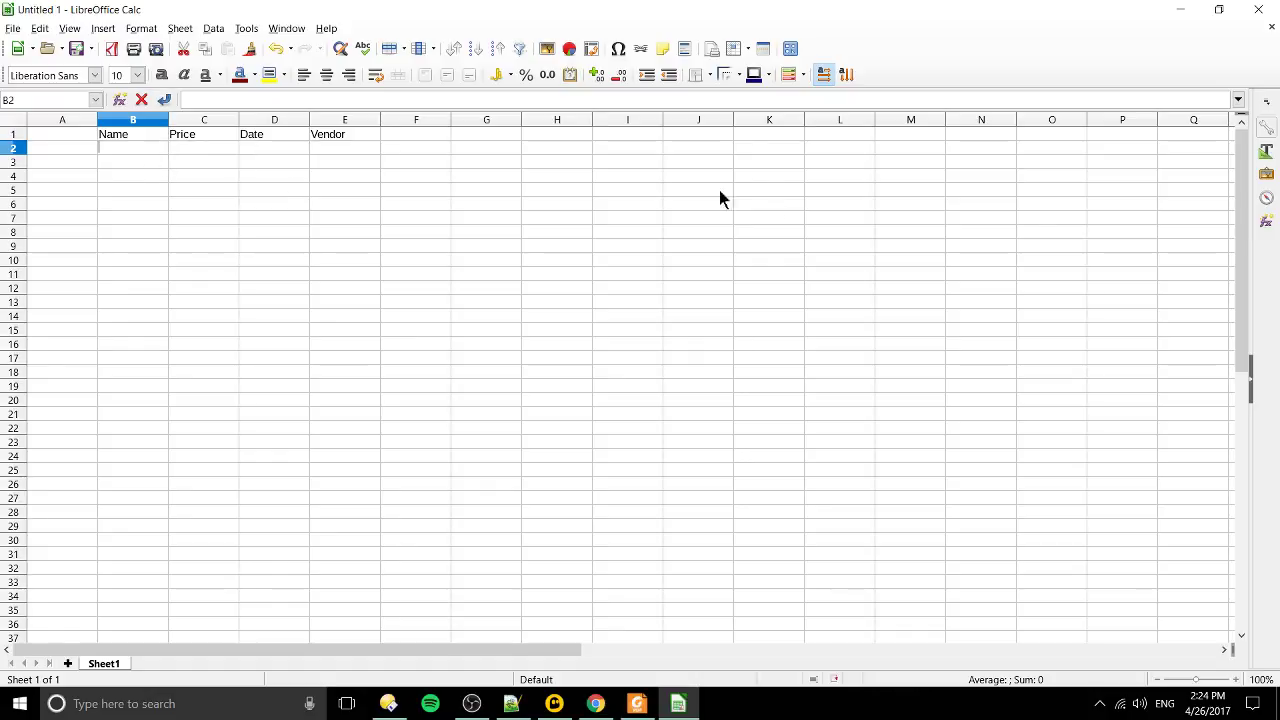
{"action": "type", "text": "Orange"}
{"action": "key", "text": "Tab"}
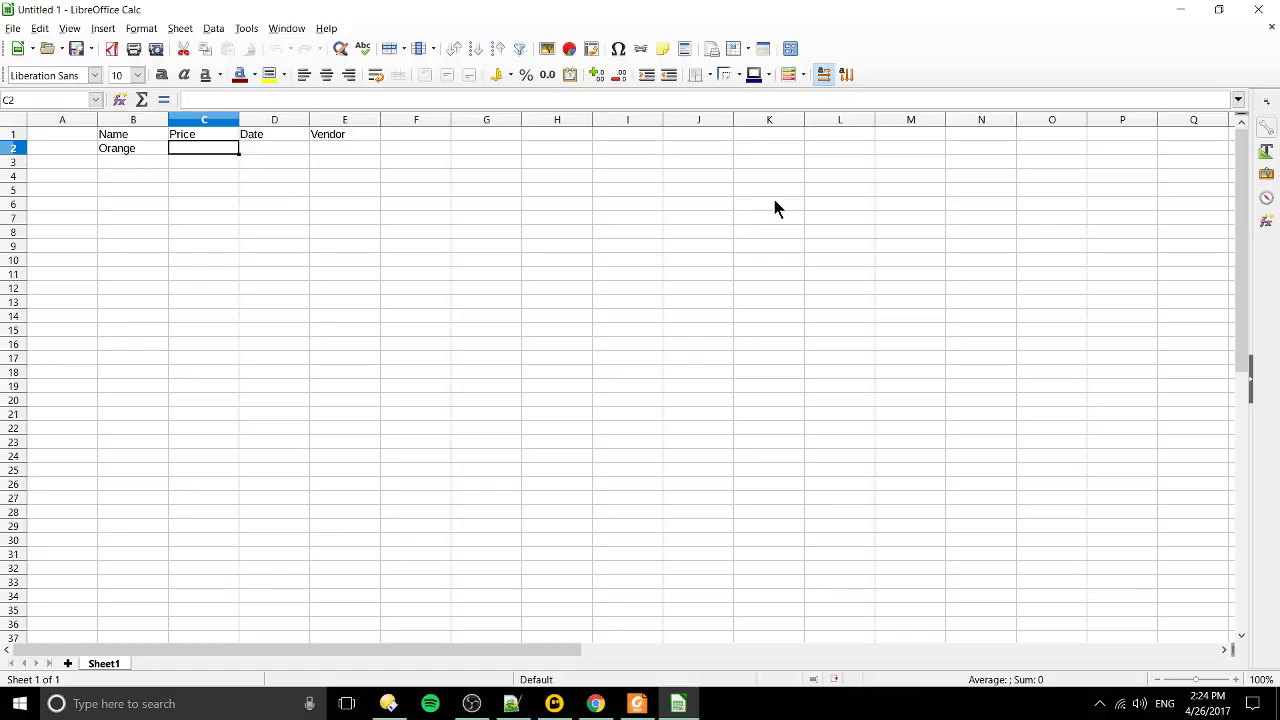
{"action": "type", "text": "1"}
{"action": "key", "text": "Tab"}
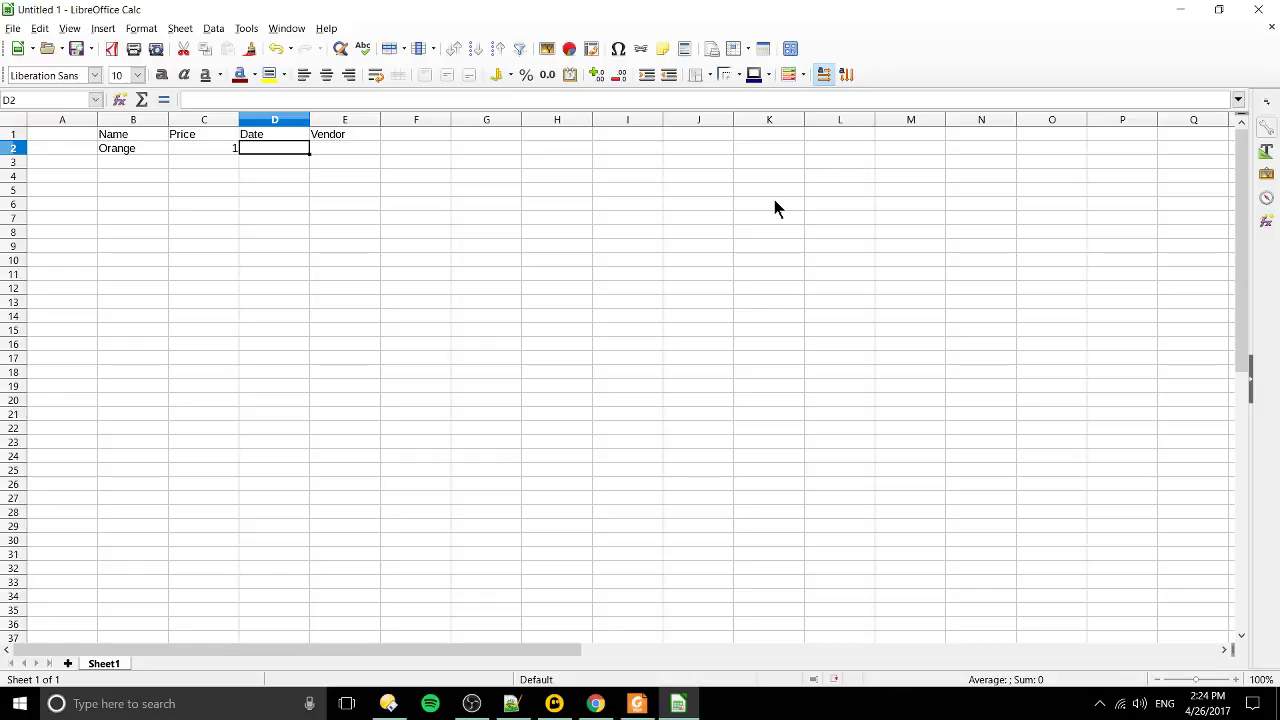
{"action": "type", "text": "4/26/2017"}
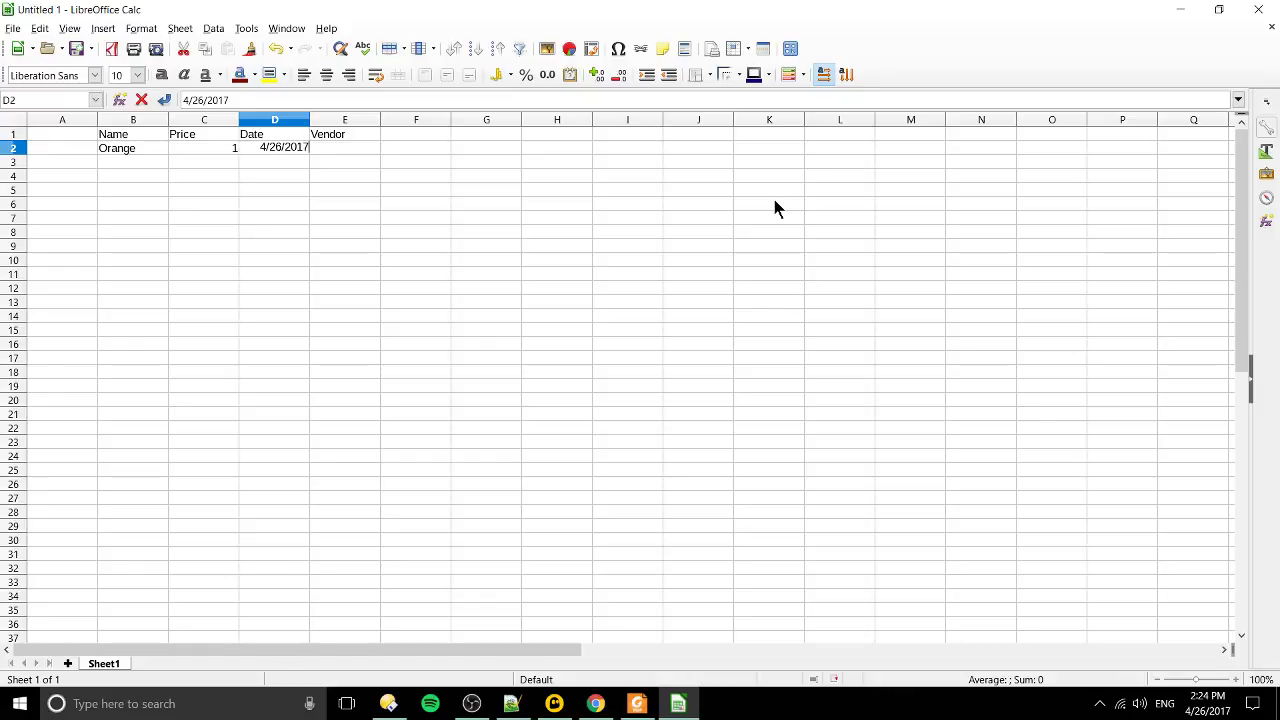
{"action": "key", "text": "Tab"}
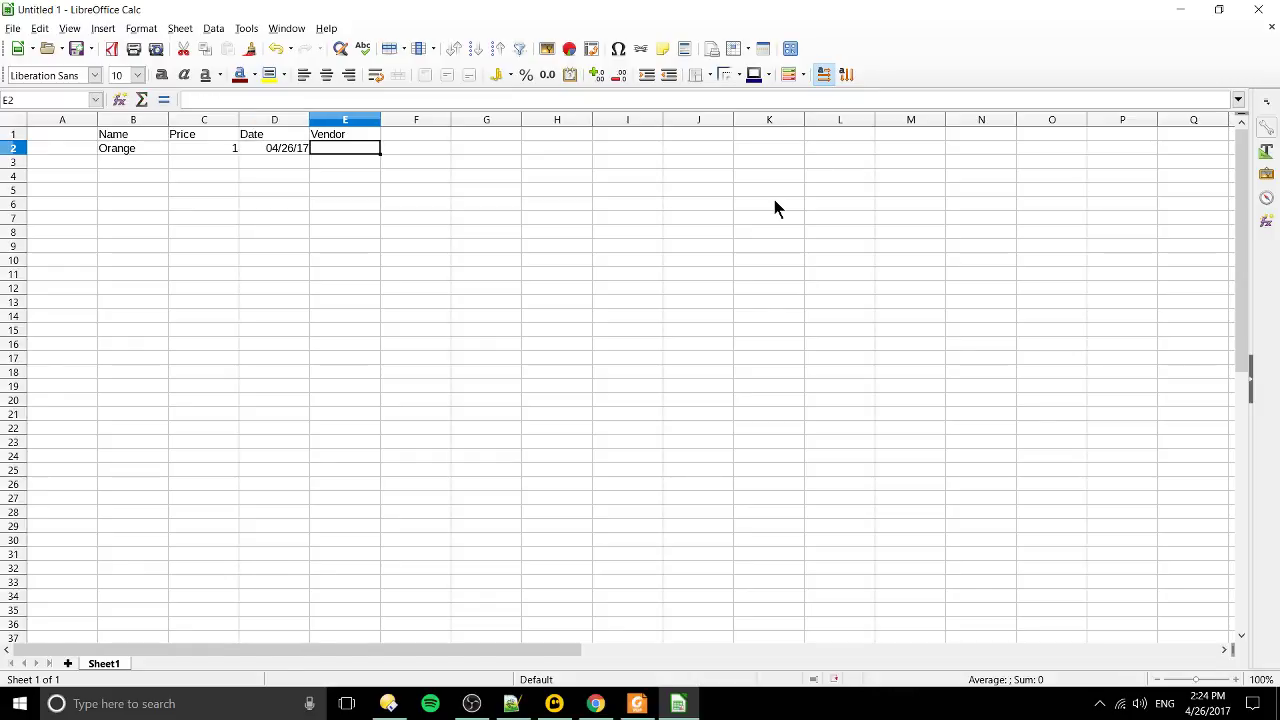
{"action": "type", "text": "Amazon"}
{"action": "key", "text": "Return"}
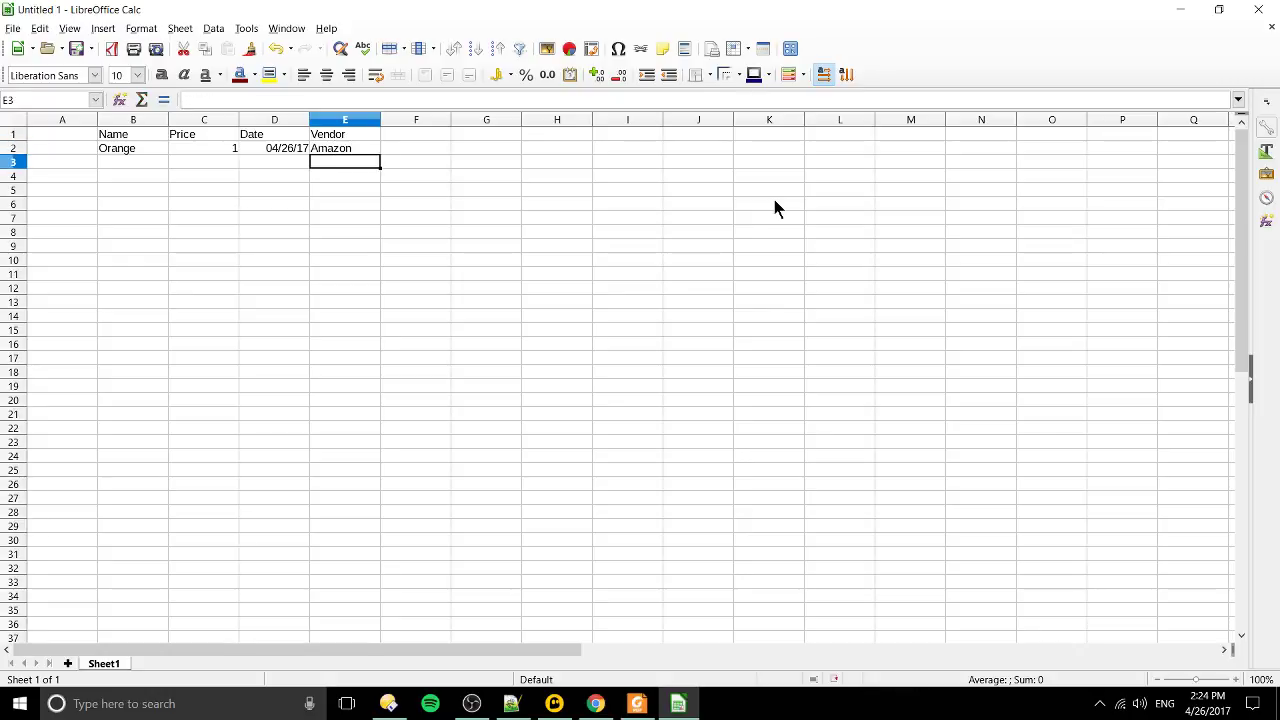
Fill row 3 with Apple, price 2 and date 4/26/17
{"action": "key", "text": "Left"}
{"action": "key", "text": "Left"}
{"action": "key", "text": "Left"}
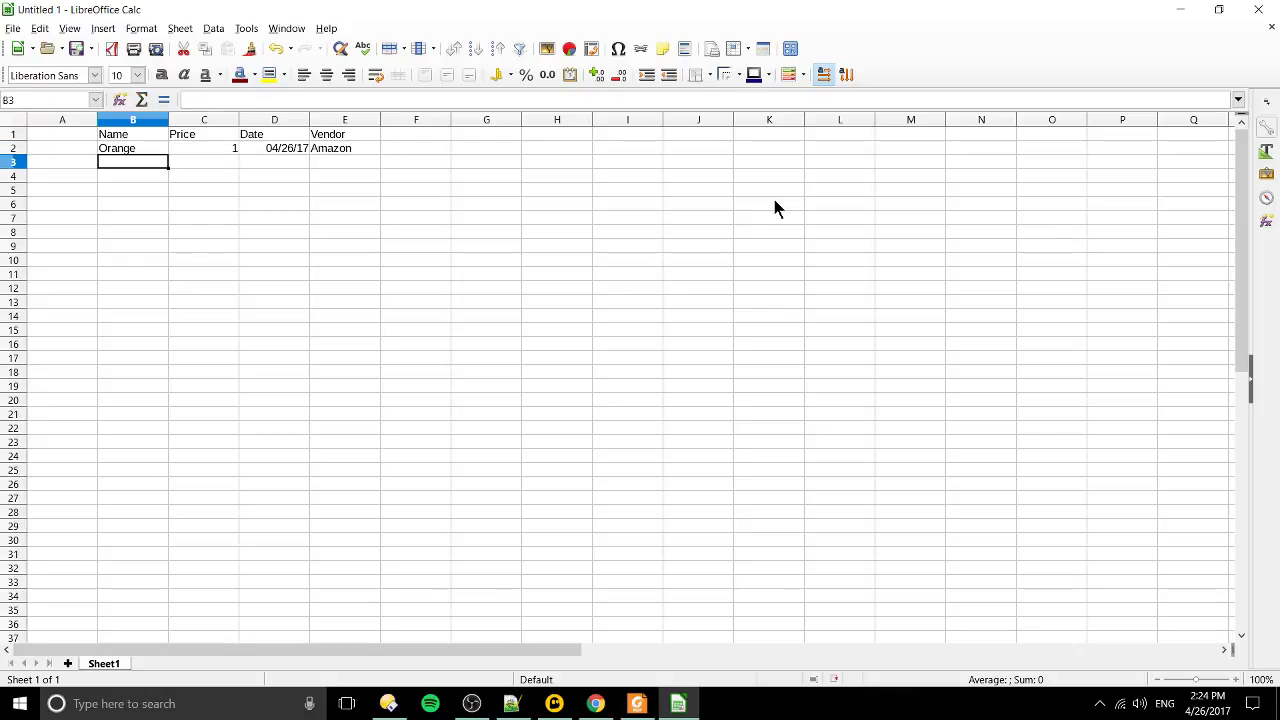
{"action": "type", "text": "Apple"}
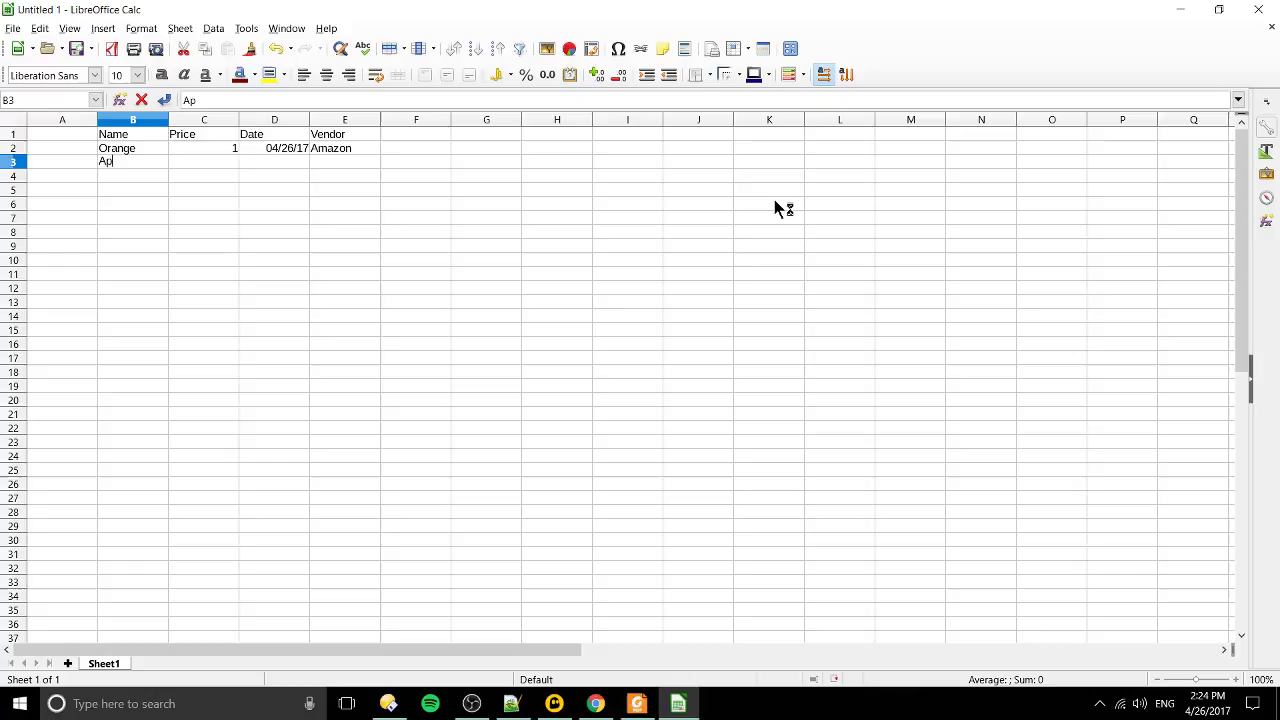
{"action": "key", "text": "Tab"}
{"action": "type", "text": "2"}
{"action": "key", "text": "Tab"}
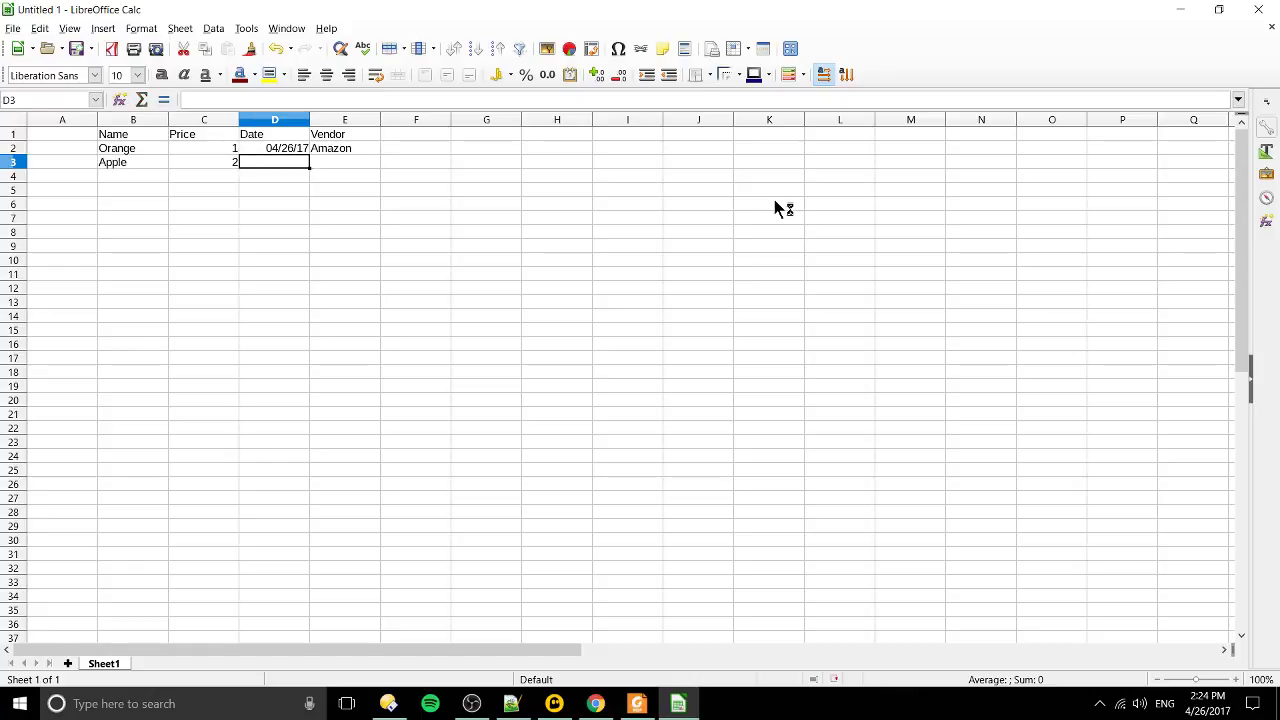
{"action": "type", "text": "4/26/17"}
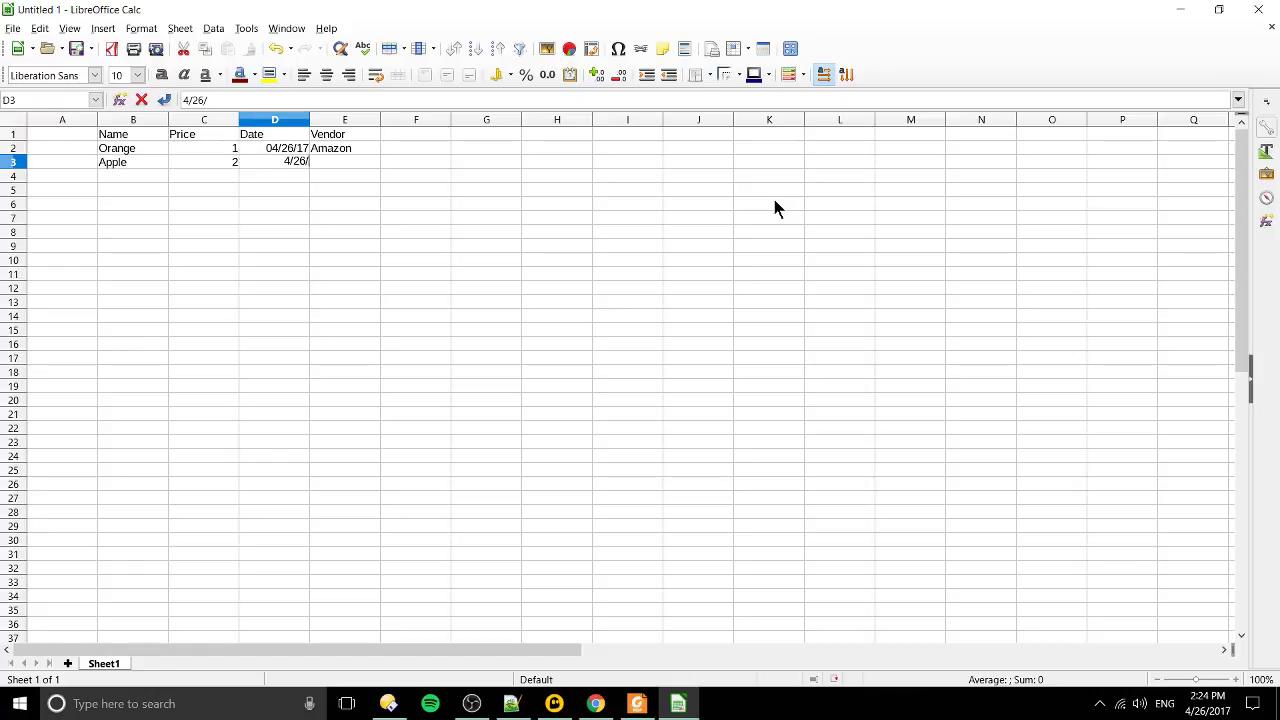
{"action": "key", "text": "Return"}
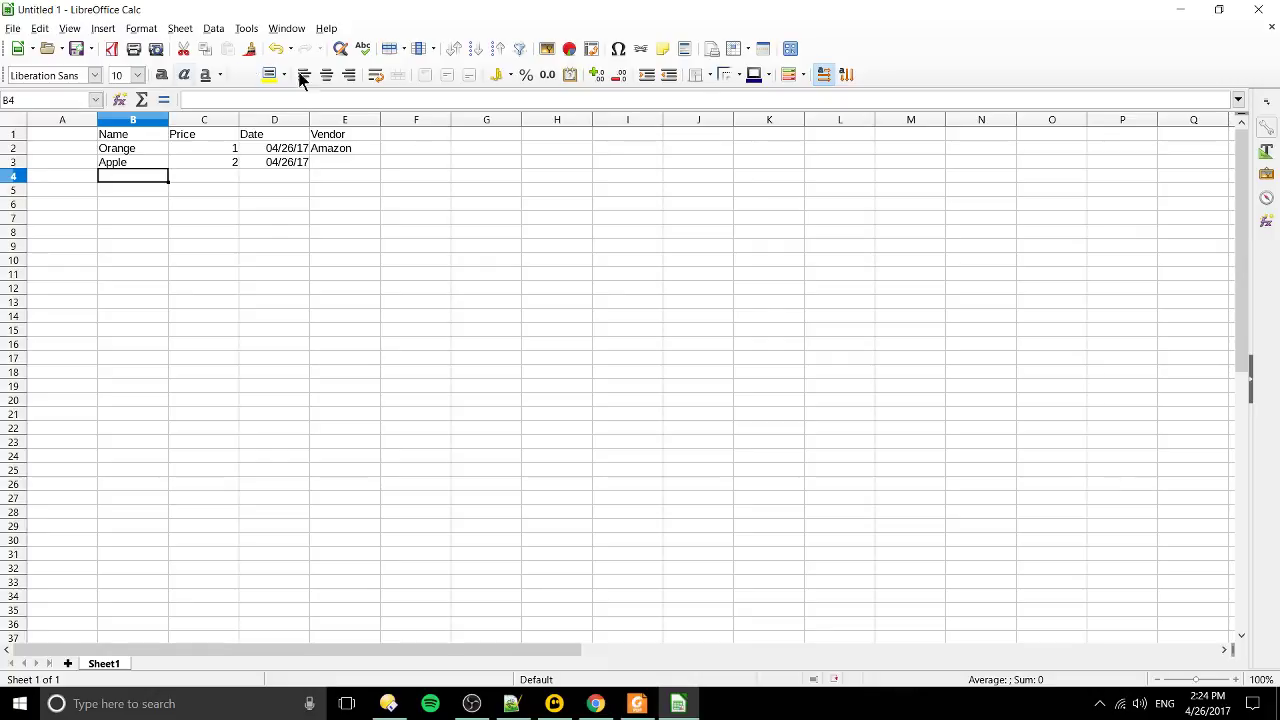
{"action": "left_click", "coordinate": [313, 180]}
{"action": "left_click", "coordinate": [270, 163]}
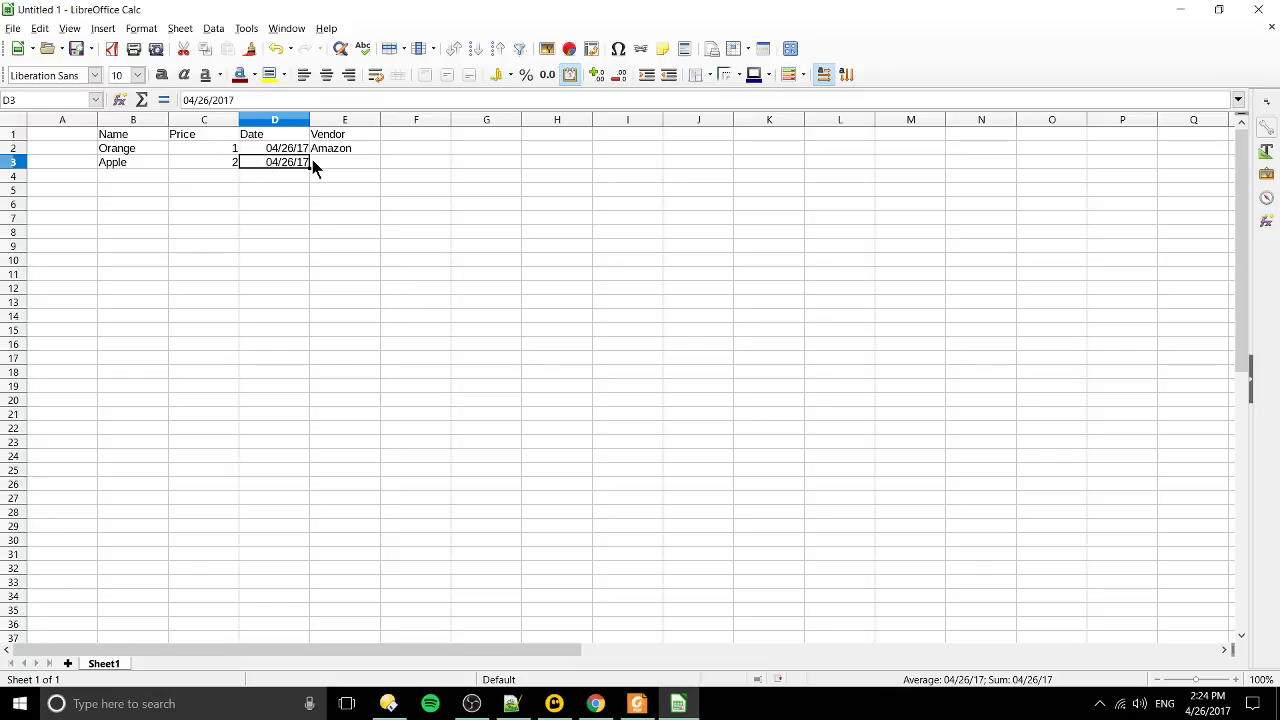
{"action": "left_click", "coordinate": [225, 166]}
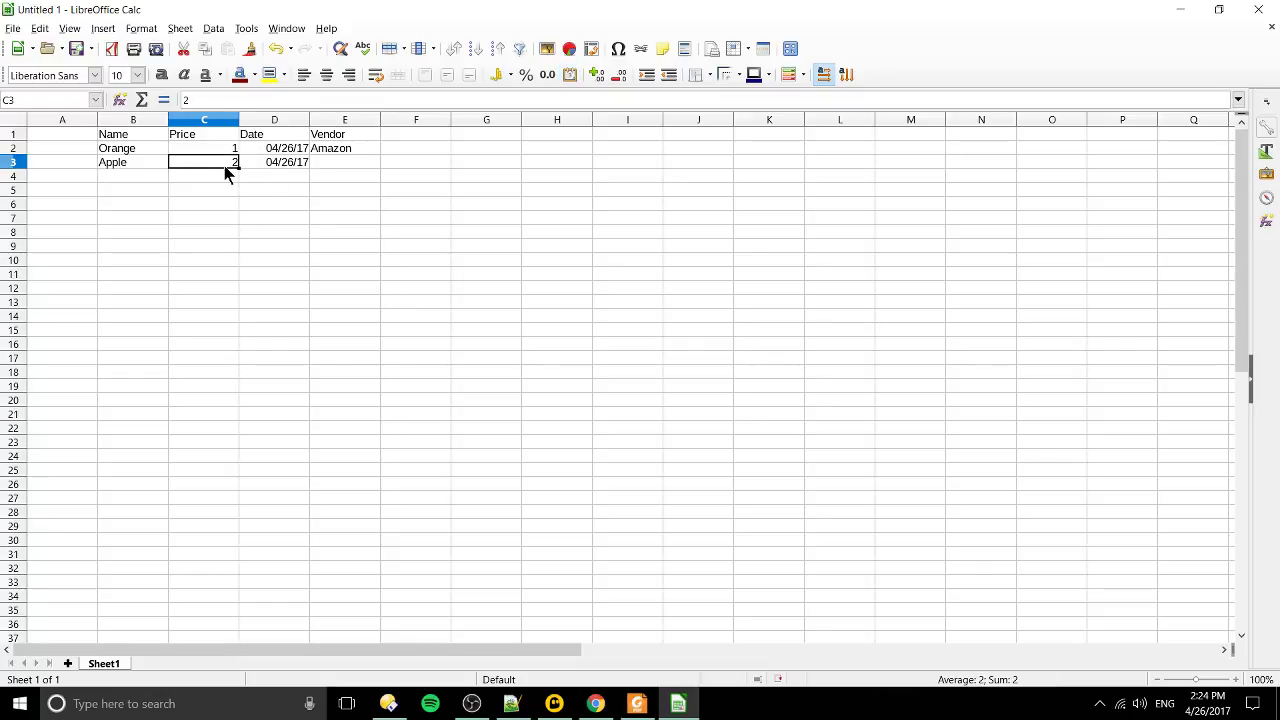
{"action": "left_click", "coordinate": [221, 146]}
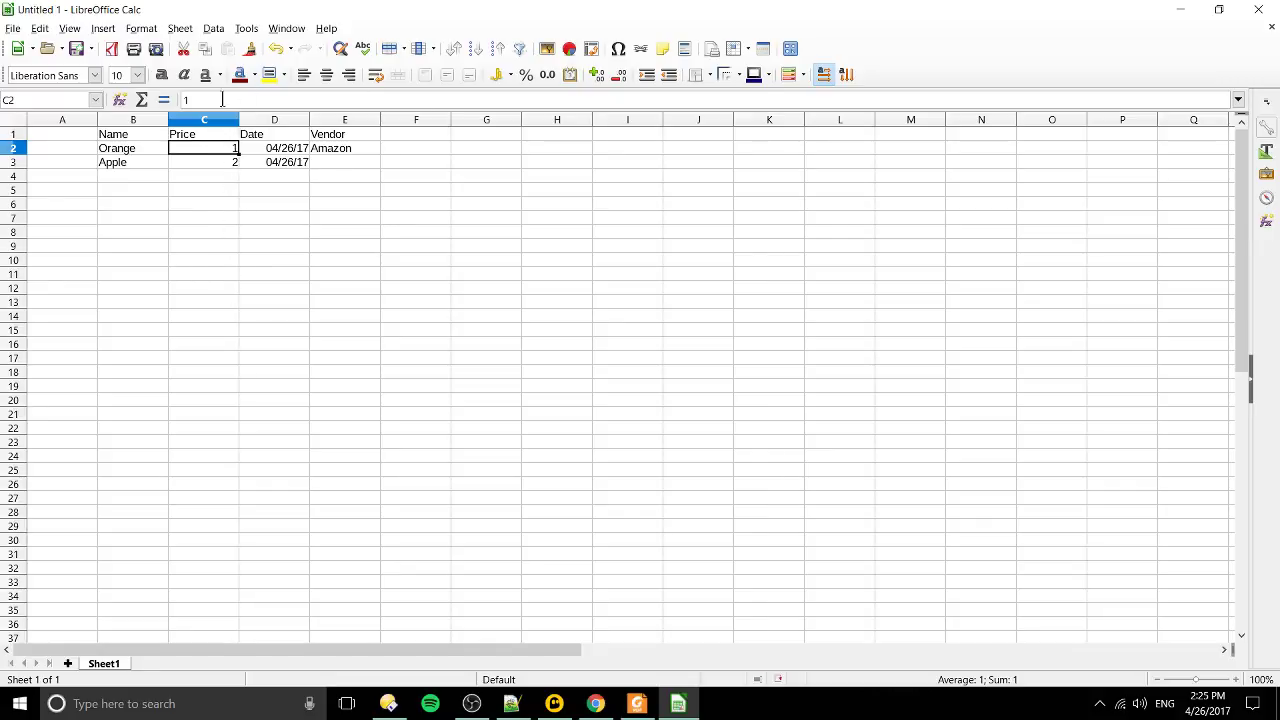
Select the whole Price column and apply a currency format from the toolbar list
{"action": "left_click", "coordinate": [222, 247], "text": "shift"}
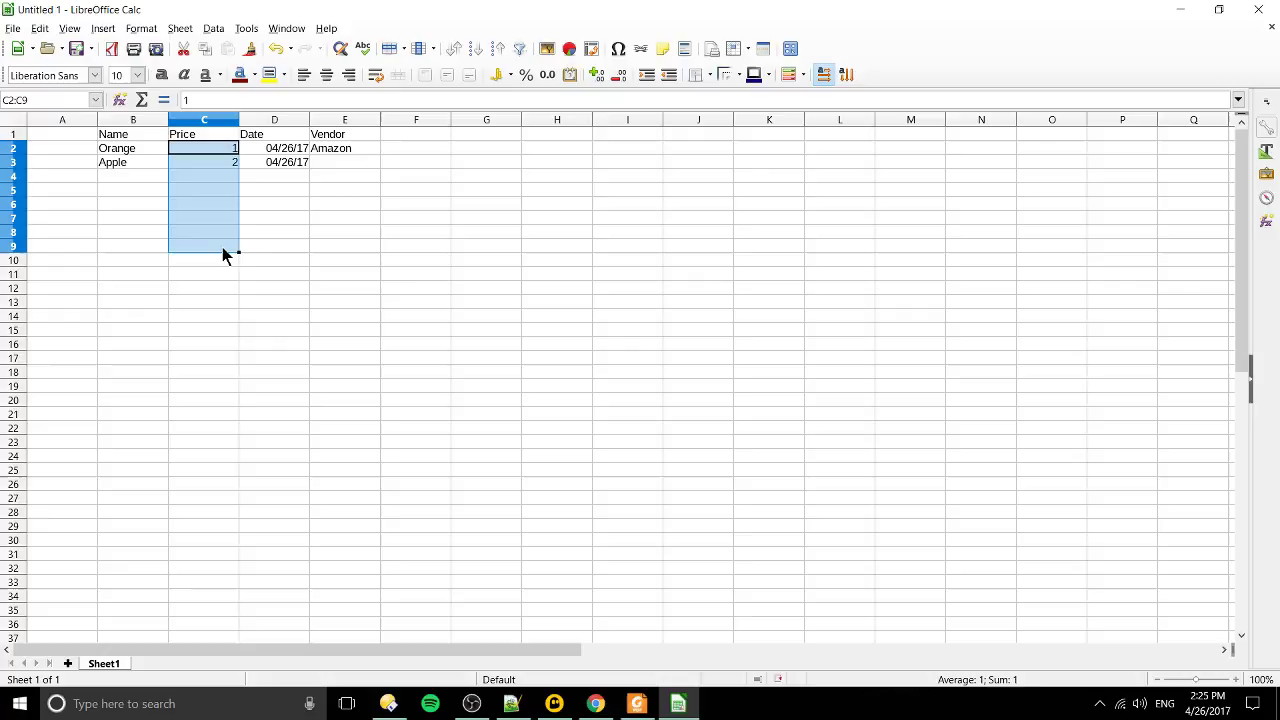
{"action": "left_click", "coordinate": [220, 118]}
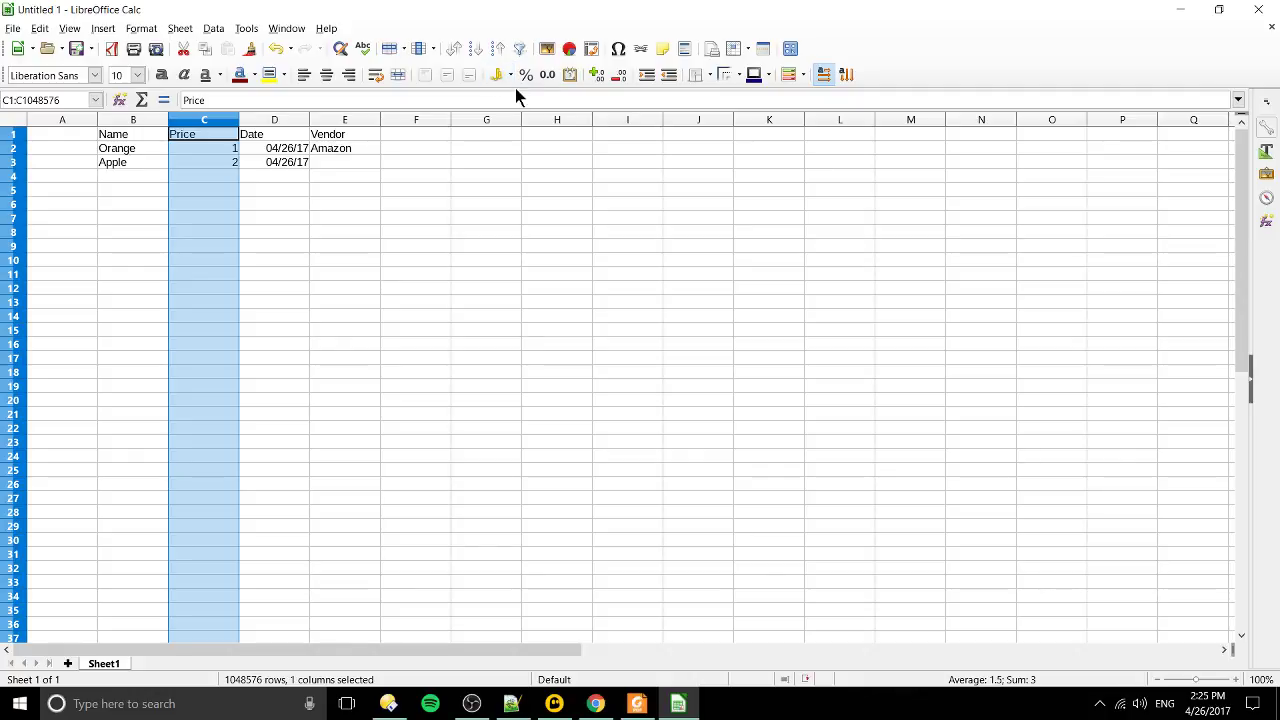
{"action": "left_click", "coordinate": [510, 75]}
{"action": "scroll", "coordinate": [612, 150], "scroll_direction": "down", "scroll_amount": 3}
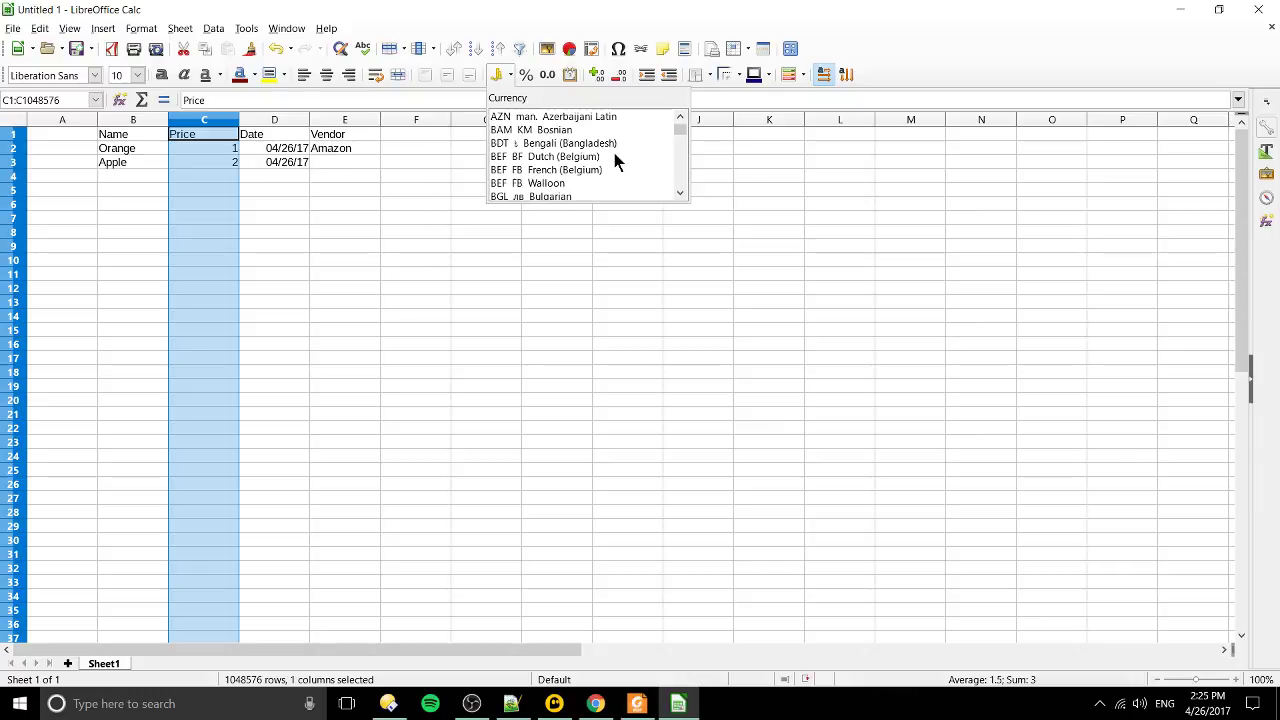
{"action": "scroll", "coordinate": [614, 157], "scroll_direction": "down", "scroll_amount": 20}
{"action": "left_click_drag", "start_coordinate": [680, 143], "coordinate": [685, 200]}
{"action": "left_click", "coordinate": [634, 183]}
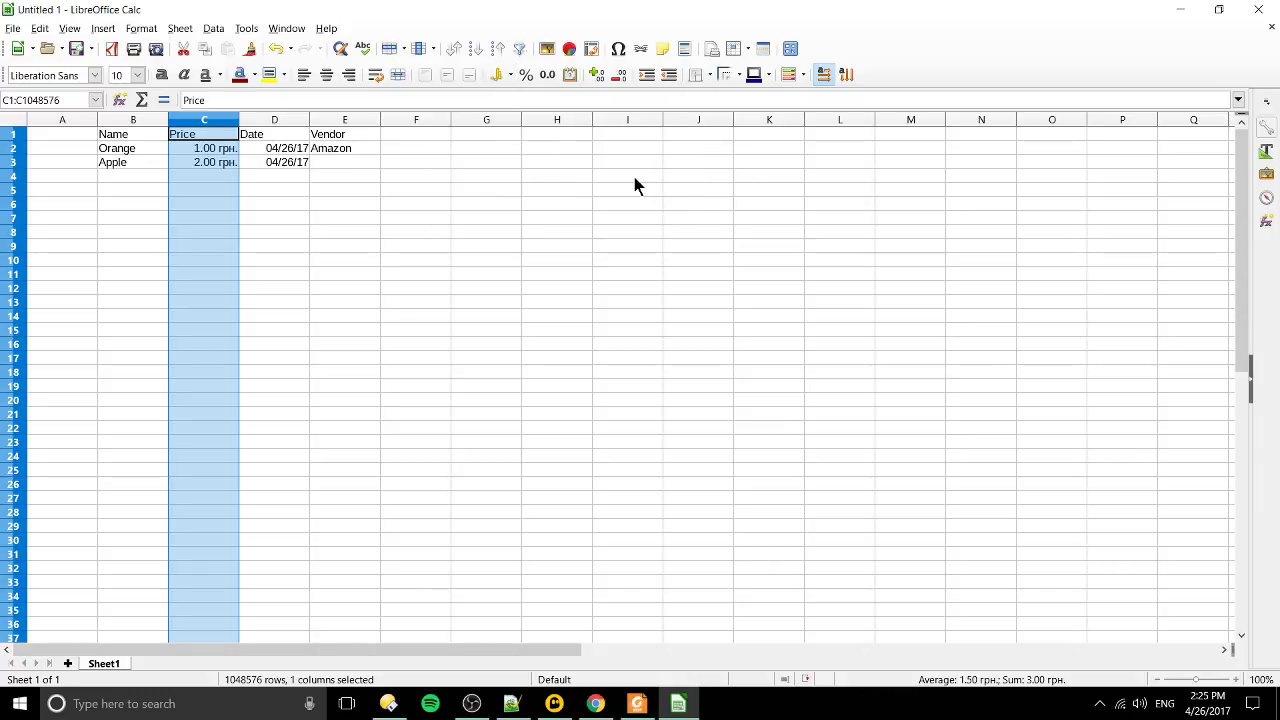
Switch the prices to USD $ English (USA) and clear the selection
{"action": "left_click", "coordinate": [512, 79]}
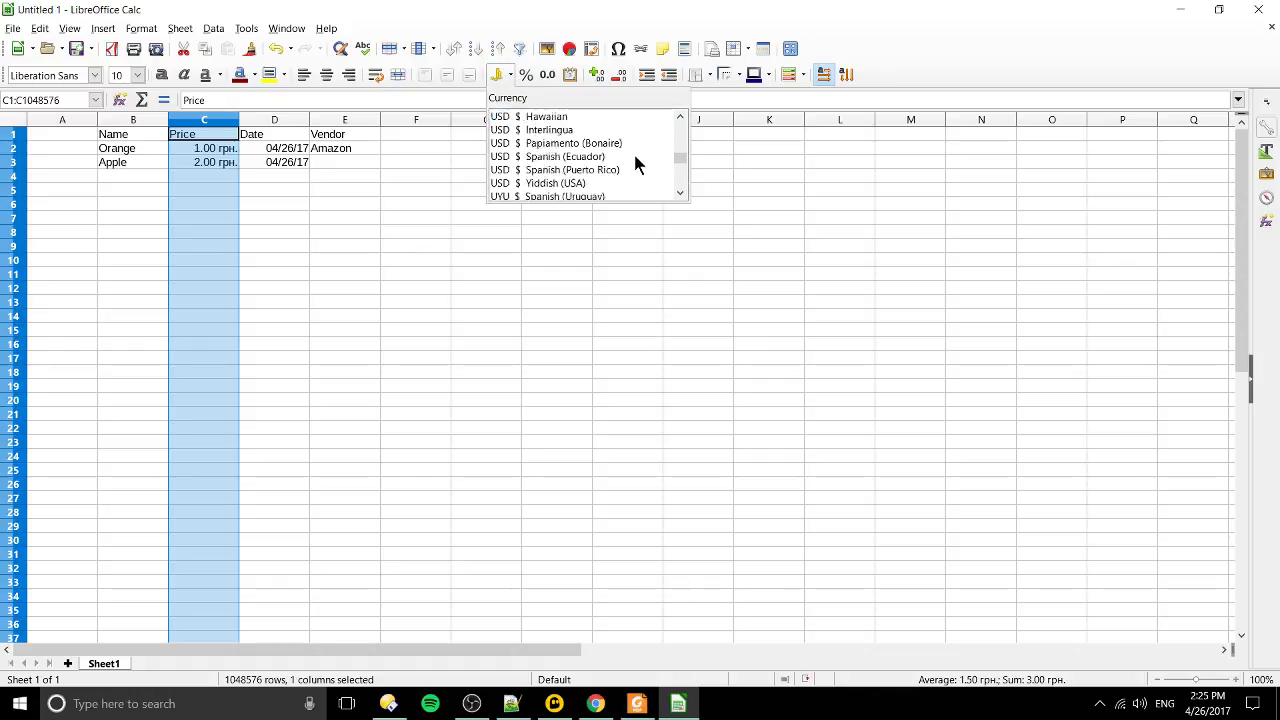
{"action": "scroll", "coordinate": [633, 151], "scroll_direction": "up", "scroll_amount": 2}
{"action": "scroll", "coordinate": [633, 151], "scroll_direction": "down", "scroll_amount": 2}
{"action": "scroll", "coordinate": [633, 151], "scroll_direction": "up", "scroll_amount": 1}
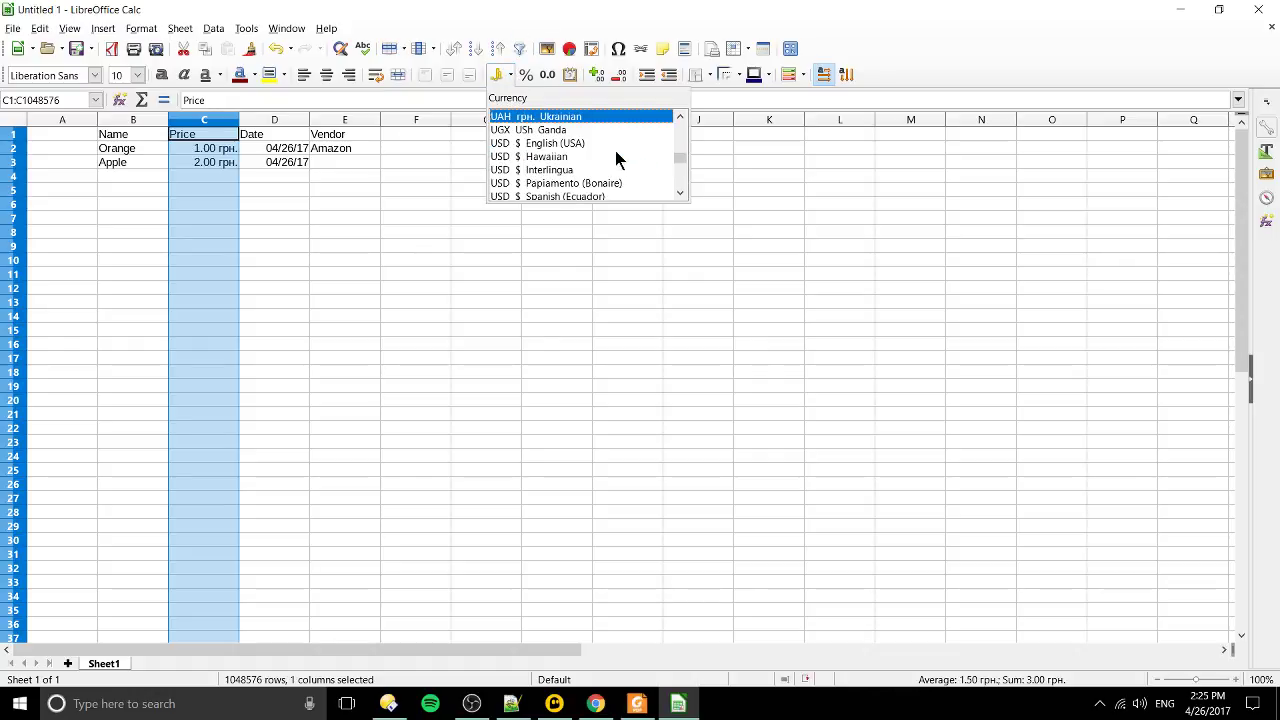
{"action": "left_click", "coordinate": [617, 143]}
{"action": "left_click", "coordinate": [345, 202]}
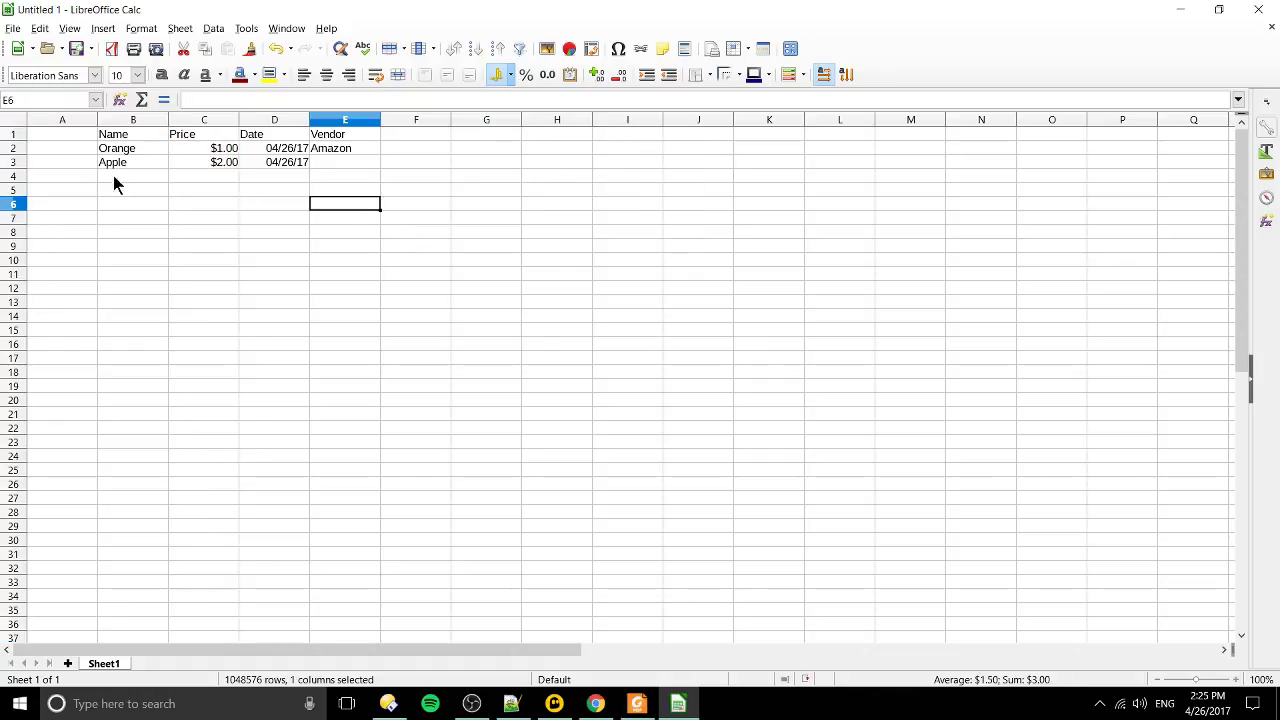
Check Orange's price and Apple's date, then bold the B1:E1 header row with Ctrl+B
{"action": "left_click", "coordinate": [213, 188]}
{"action": "left_click", "coordinate": [211, 150]}
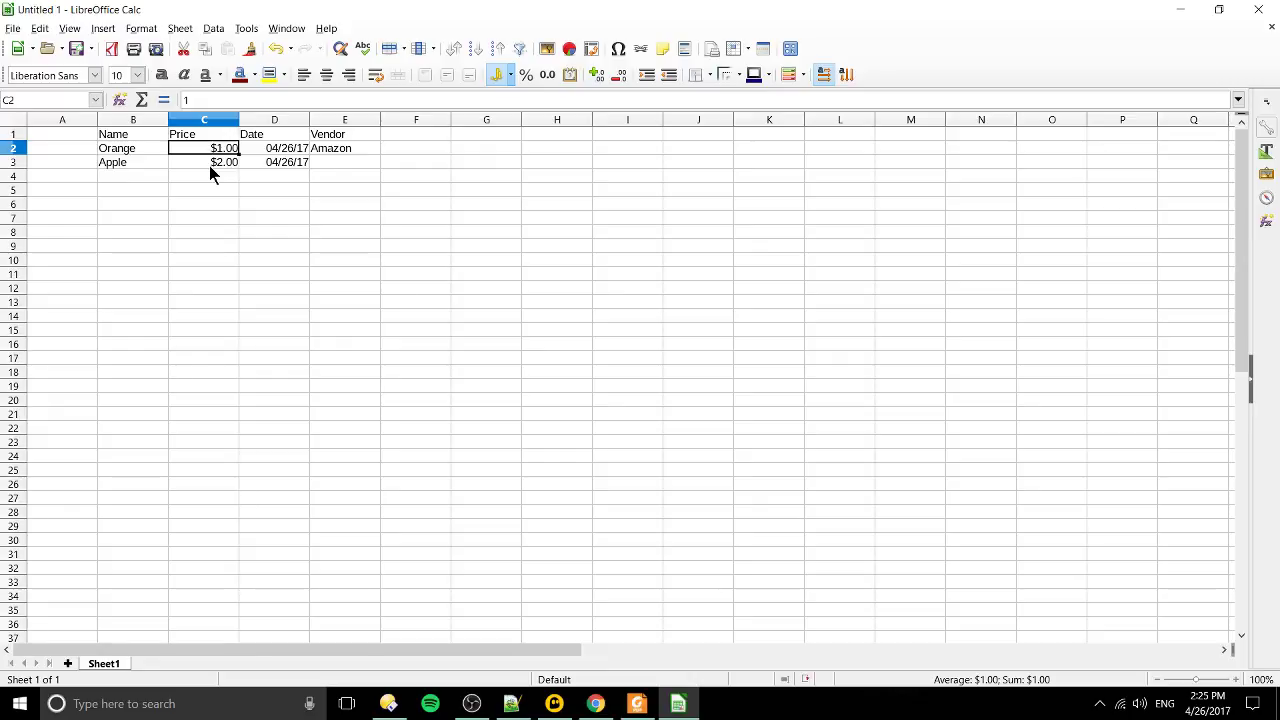
{"action": "left_click", "coordinate": [286, 162]}
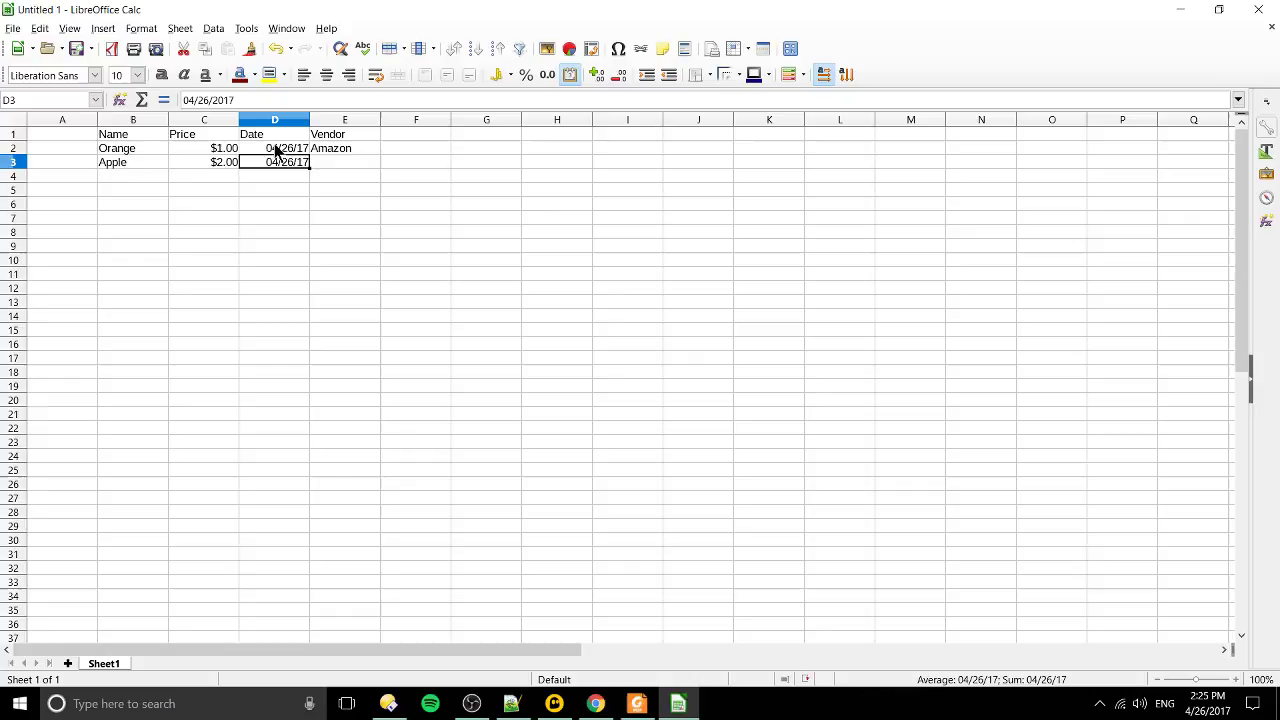
{"action": "left_click_drag", "start_coordinate": [112, 142], "coordinate": [328, 136]}
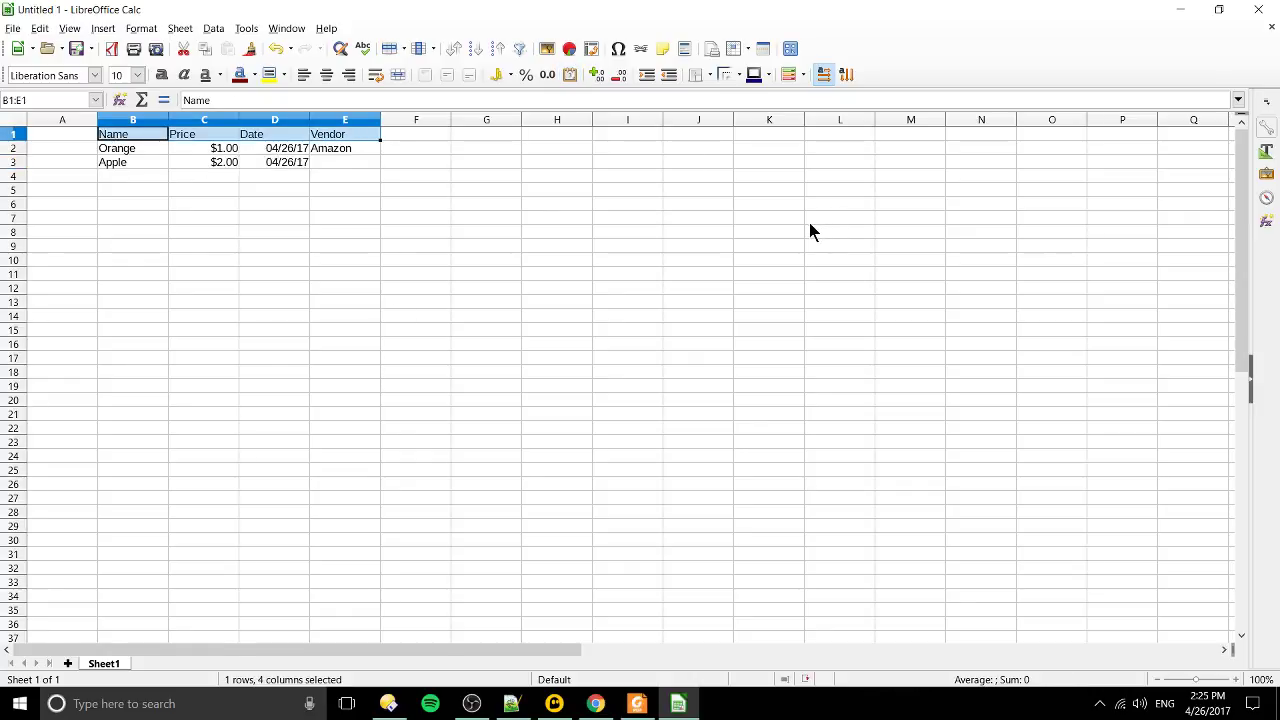
{"action": "key", "text": "ctrl+b"}
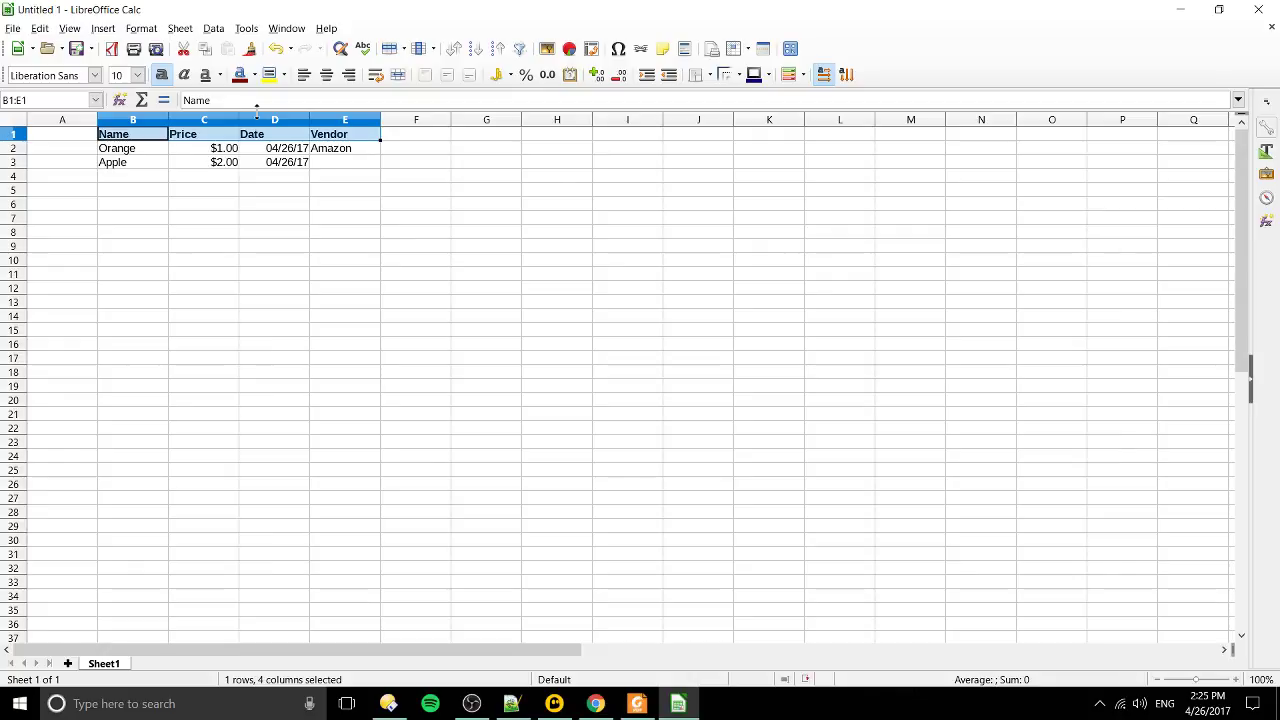
{"action": "left_click", "coordinate": [327, 153]}
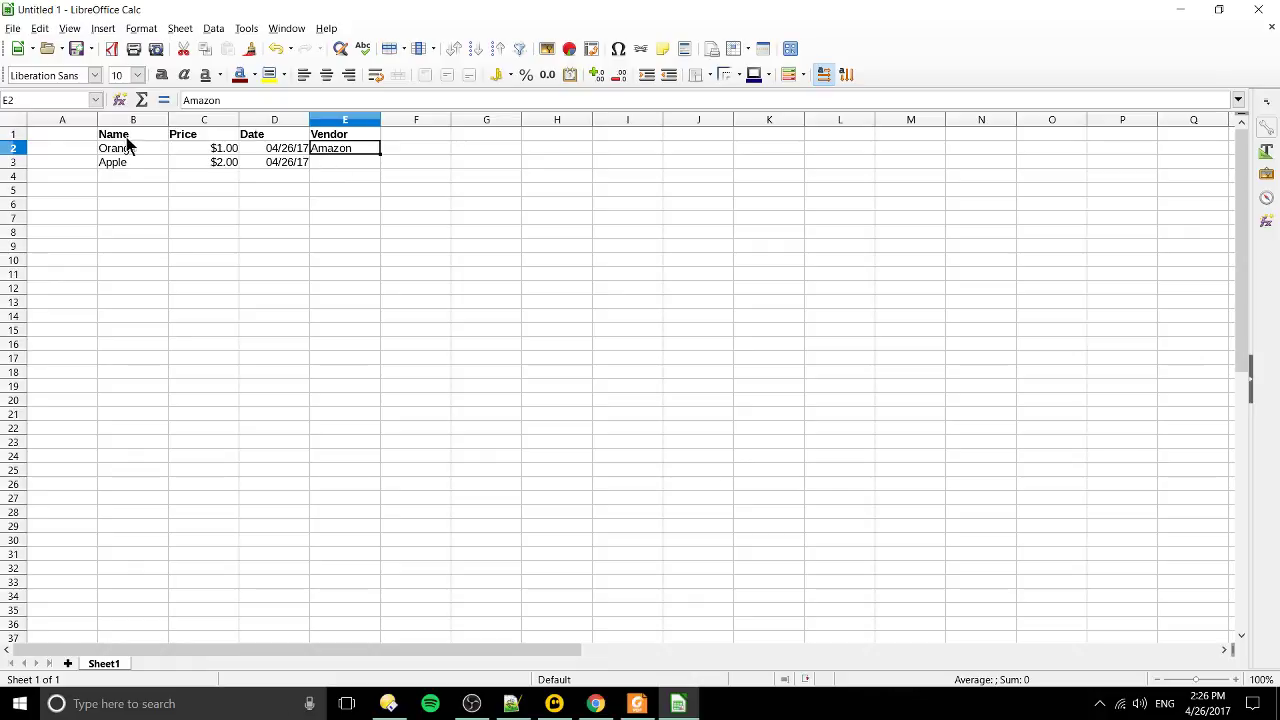
Enter Kroger as Apple's vendor and add a Milk row: 4, 04/23/17, Amazon
{"action": "left_click", "coordinate": [361, 162]}
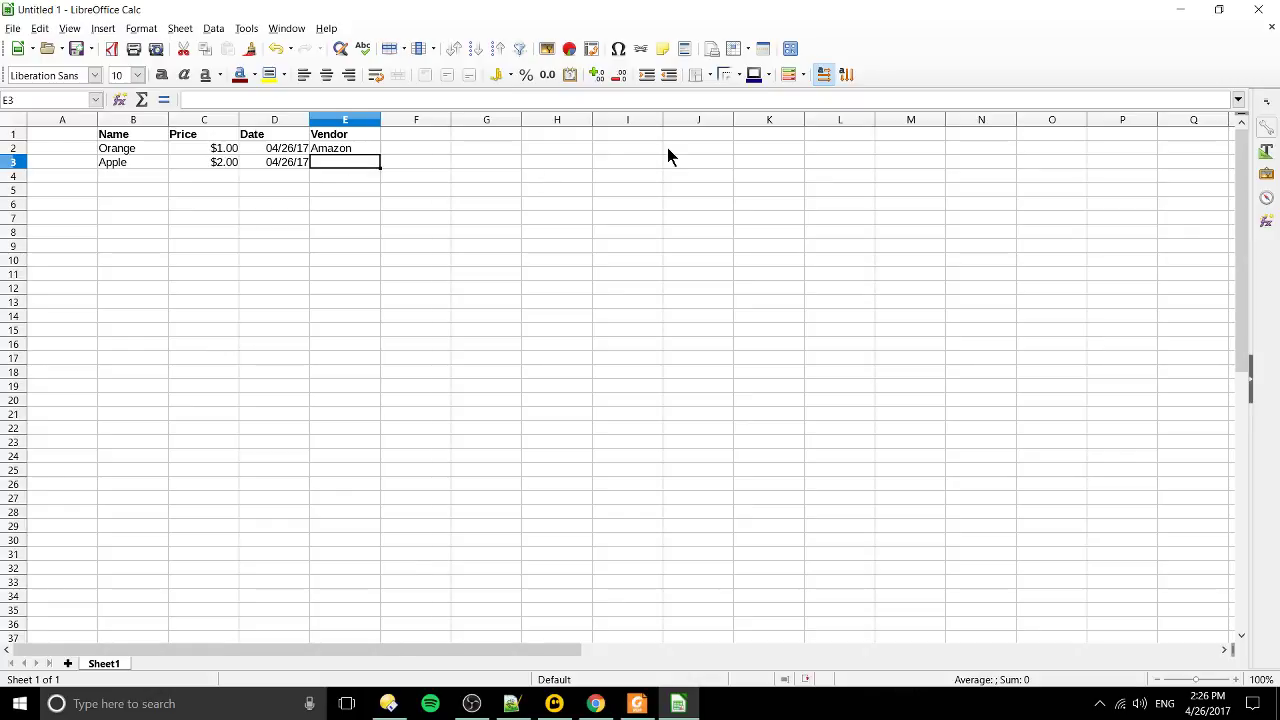
{"action": "type", "text": "Kroger"}
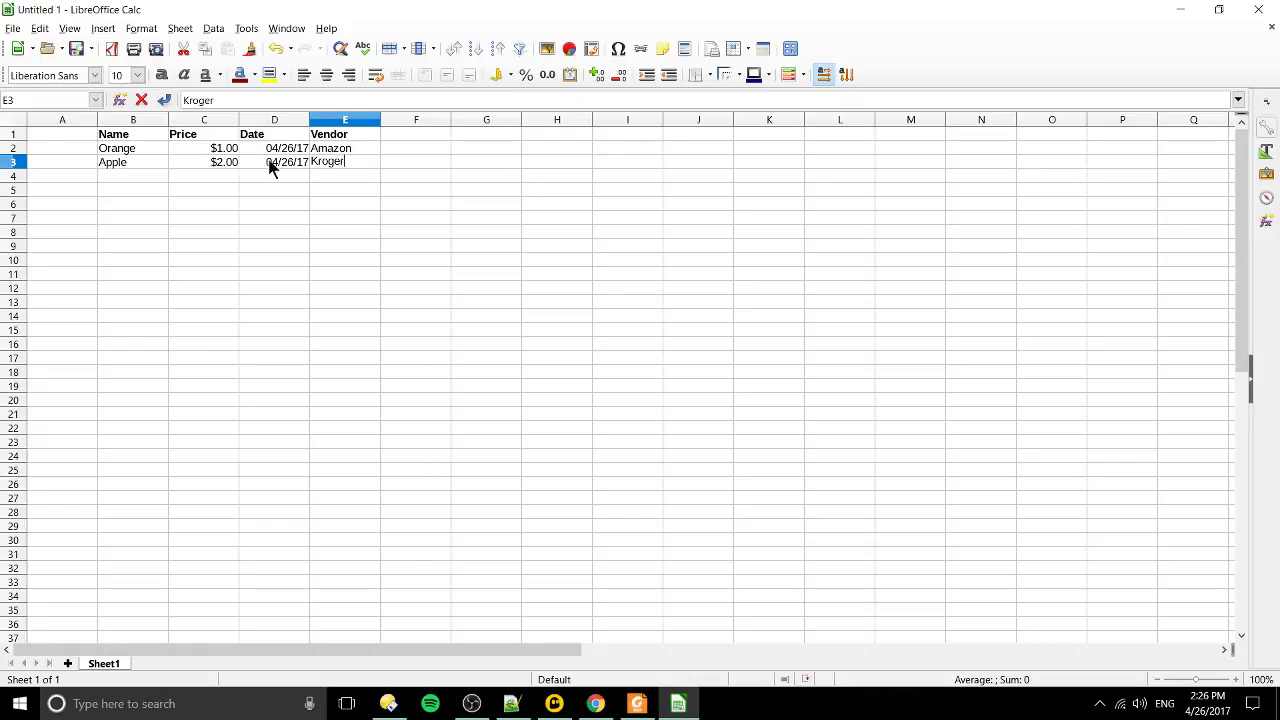
{"action": "left_click", "coordinate": [151, 178]}
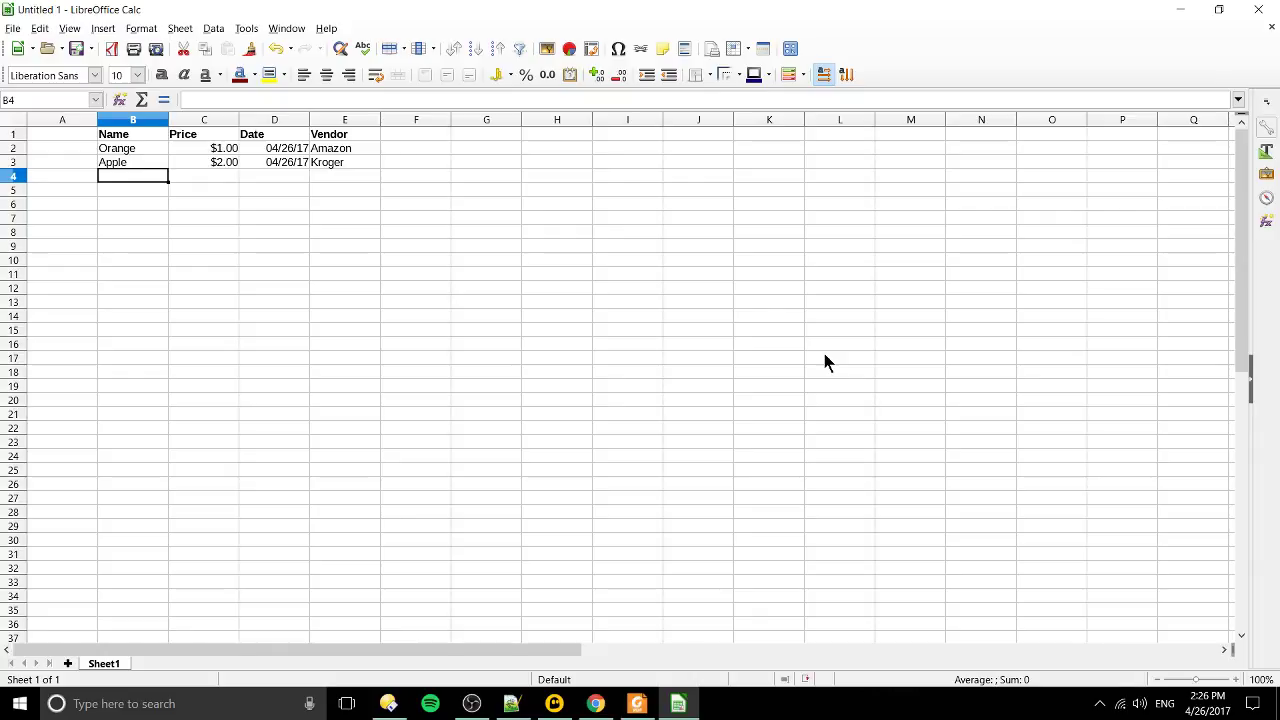
{"action": "type", "text": "Milk"}
{"action": "key", "text": "Tab"}
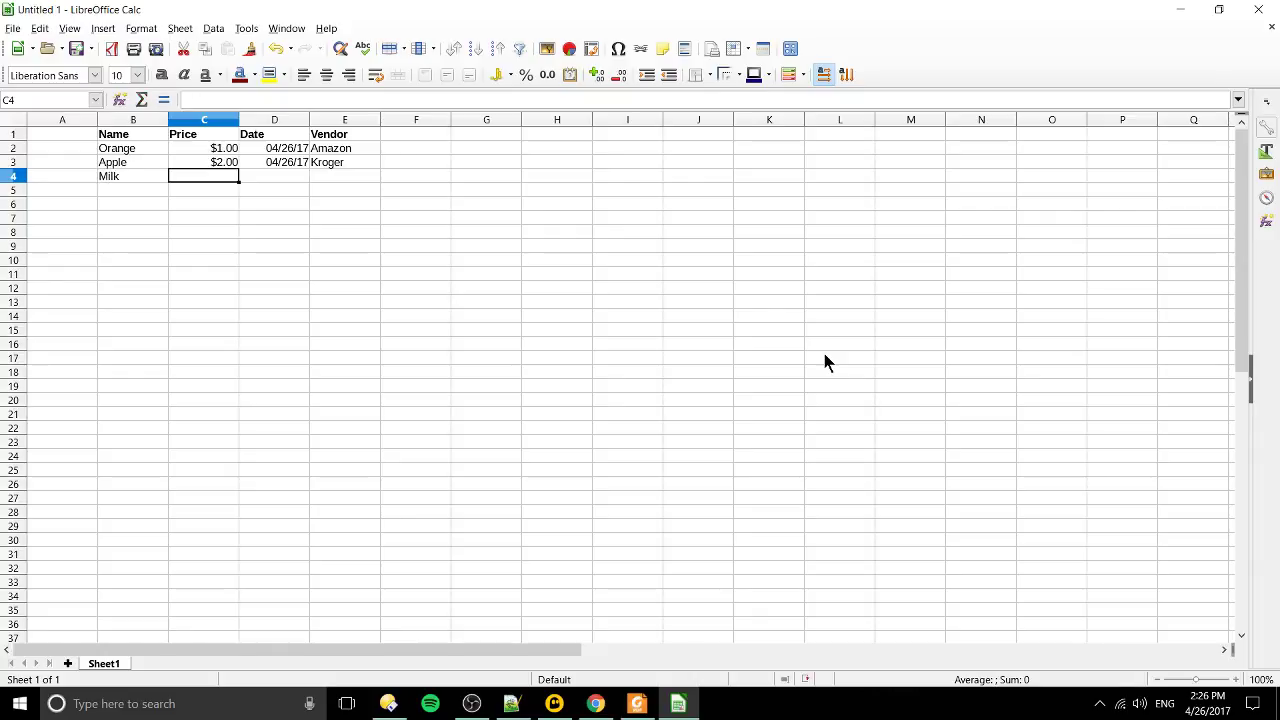
{"action": "type", "text": "4"}
{"action": "key", "text": "Tab"}
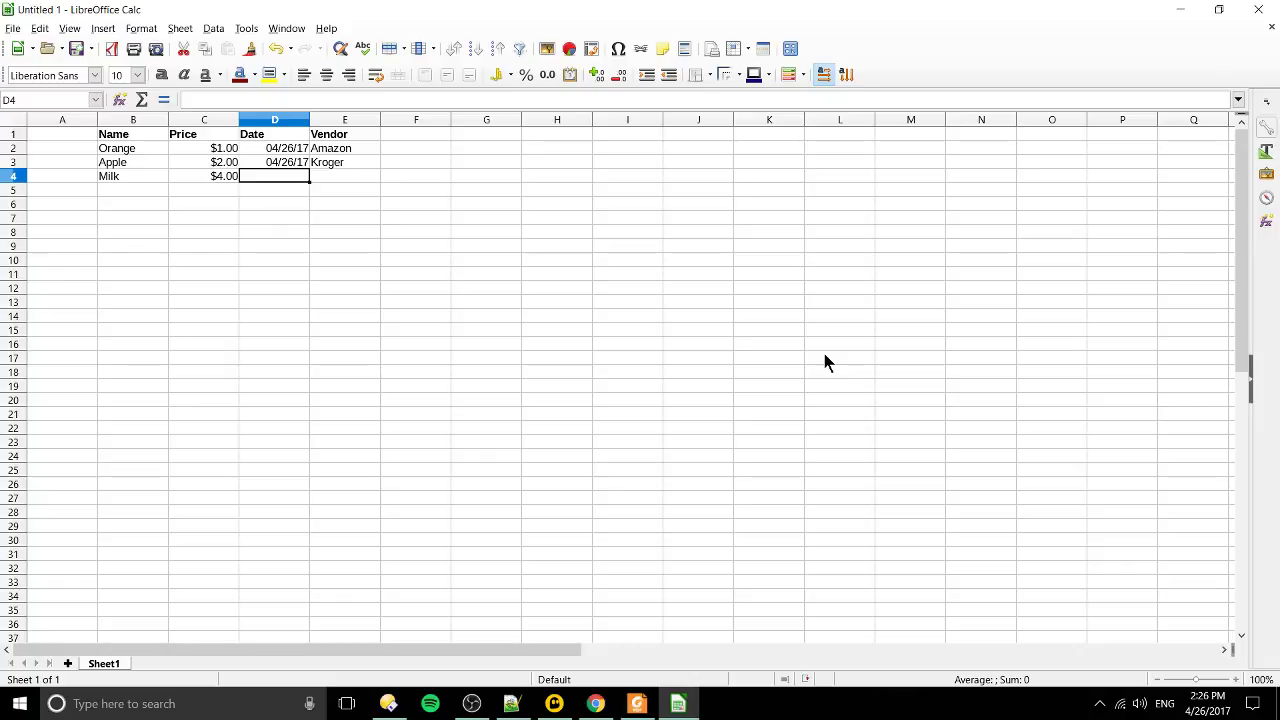
{"action": "type", "text": "0"}
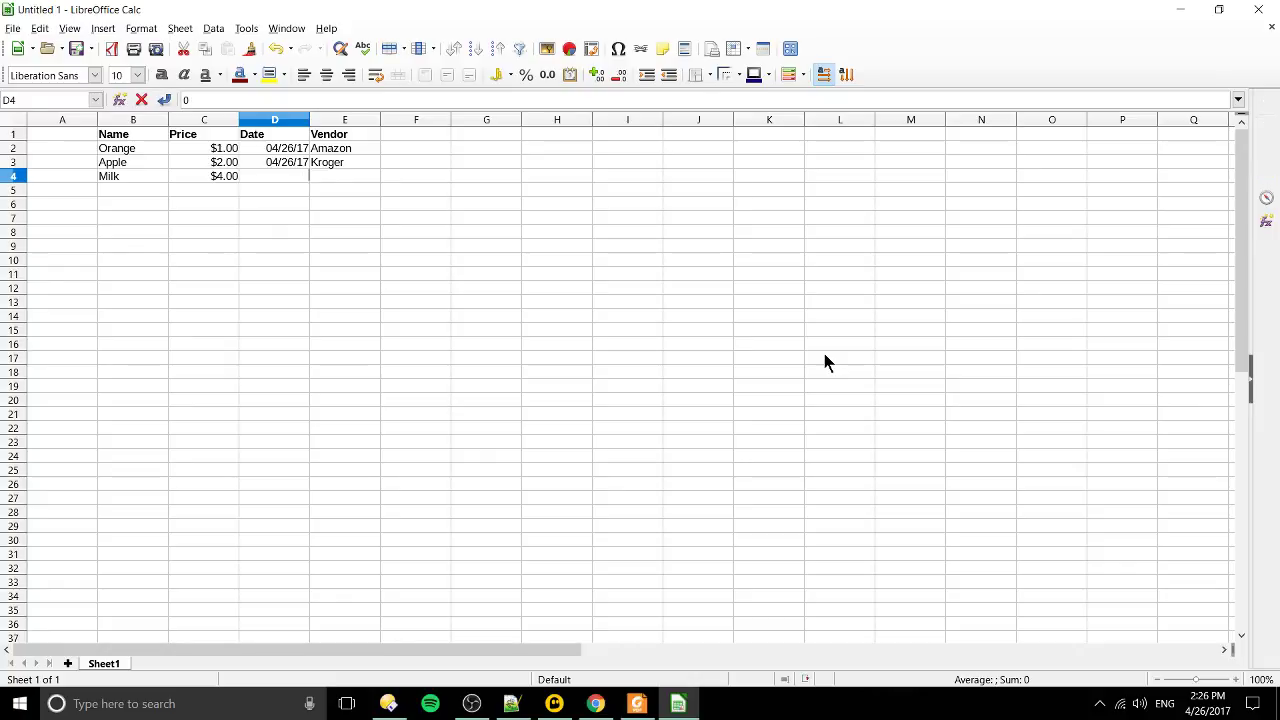
{"action": "type", "text": "4/2"}
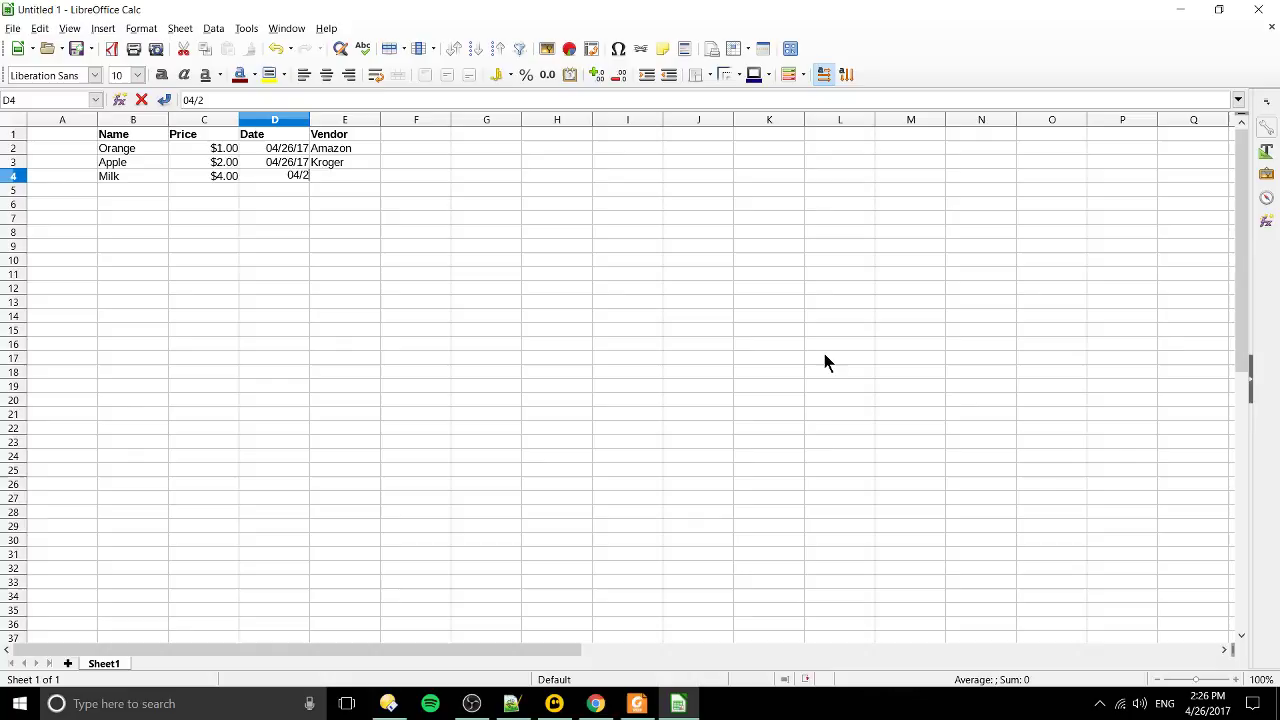
{"action": "type", "text": "3/17"}
{"action": "key", "text": "Tab"}
{"action": "type", "text": "Am"}
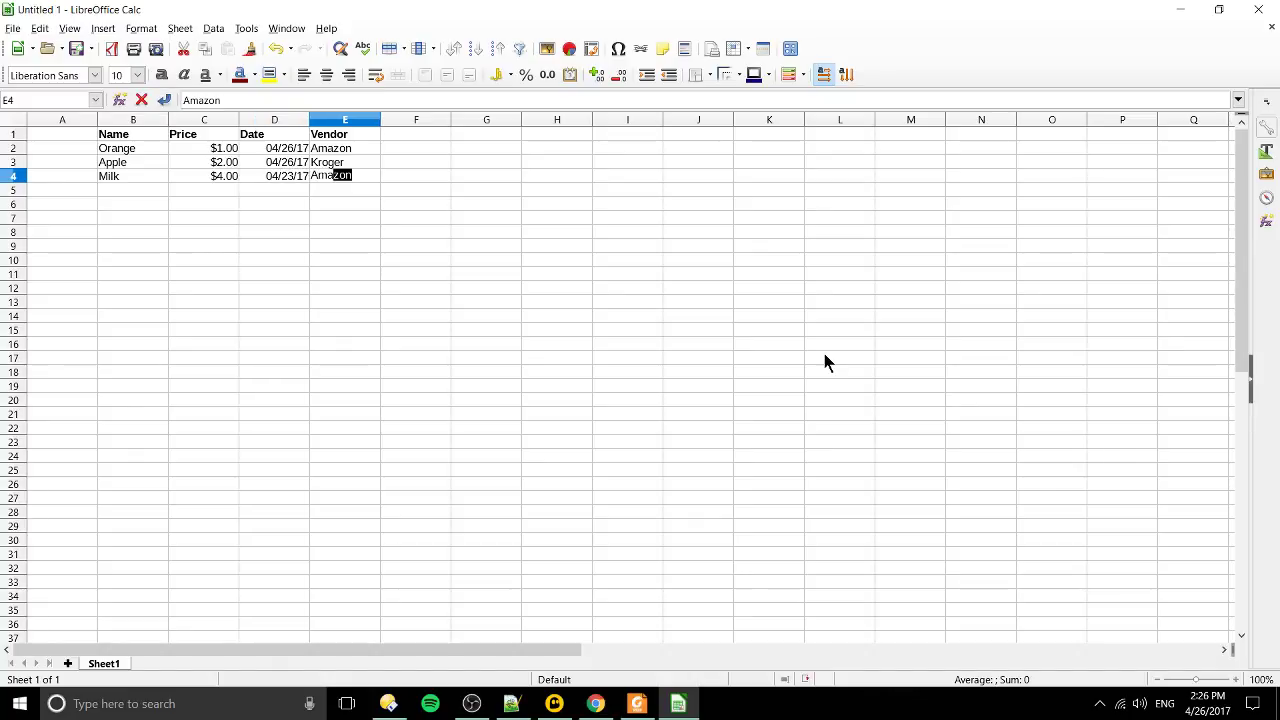
{"action": "key", "text": "Tab"}
{"action": "left_click", "coordinate": [117, 180]}
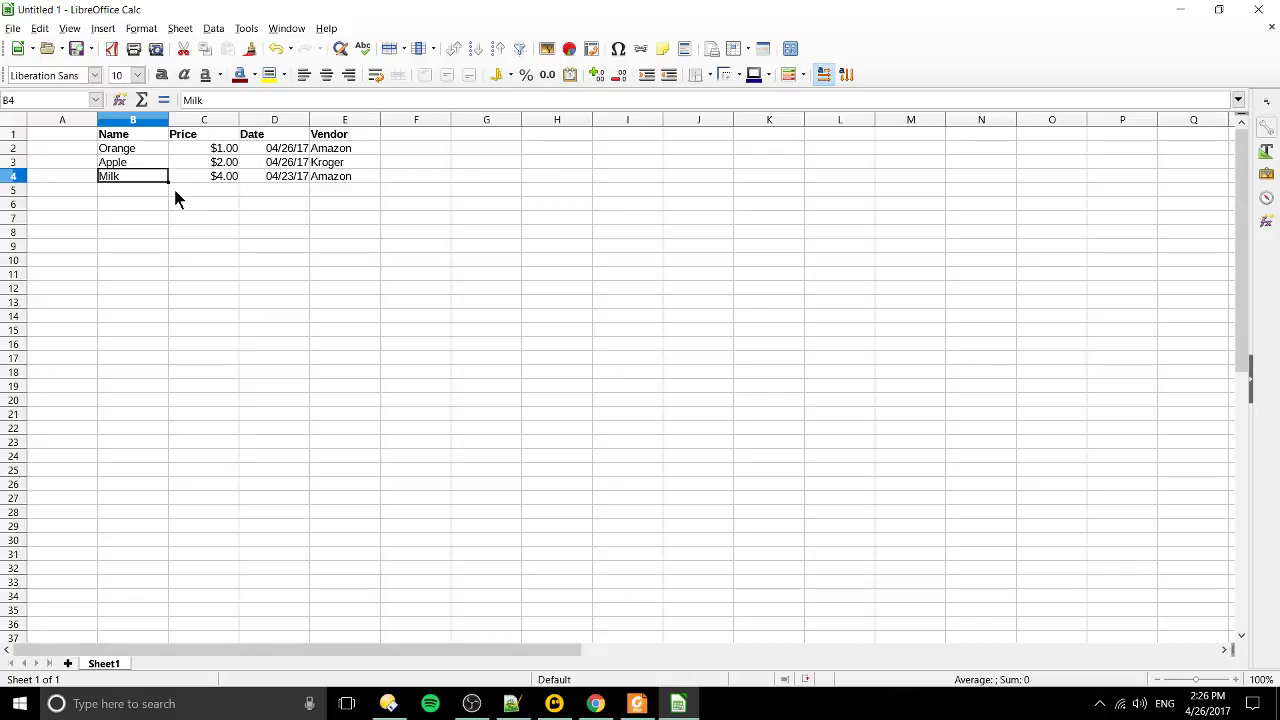
Start row 5 with Cucumber priced $100, confirming it shows as $100.00
{"action": "key", "text": "Down"}
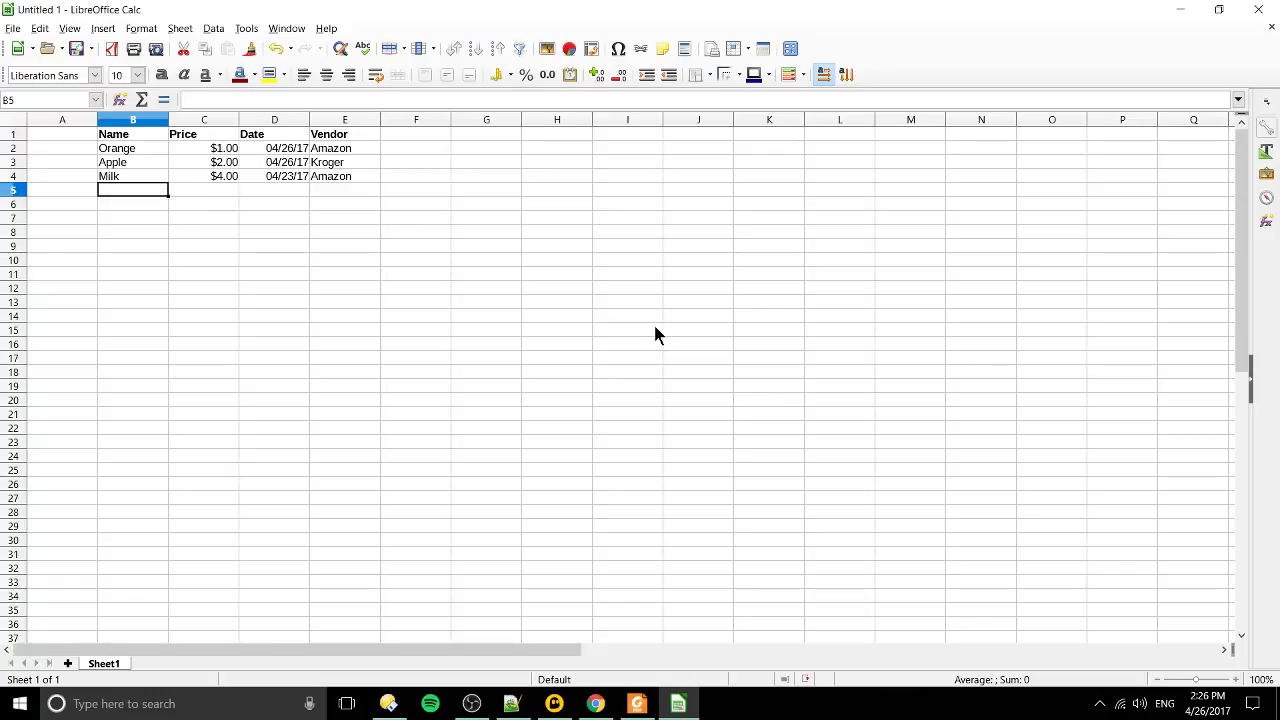
{"action": "type", "text": "Cucumber"}
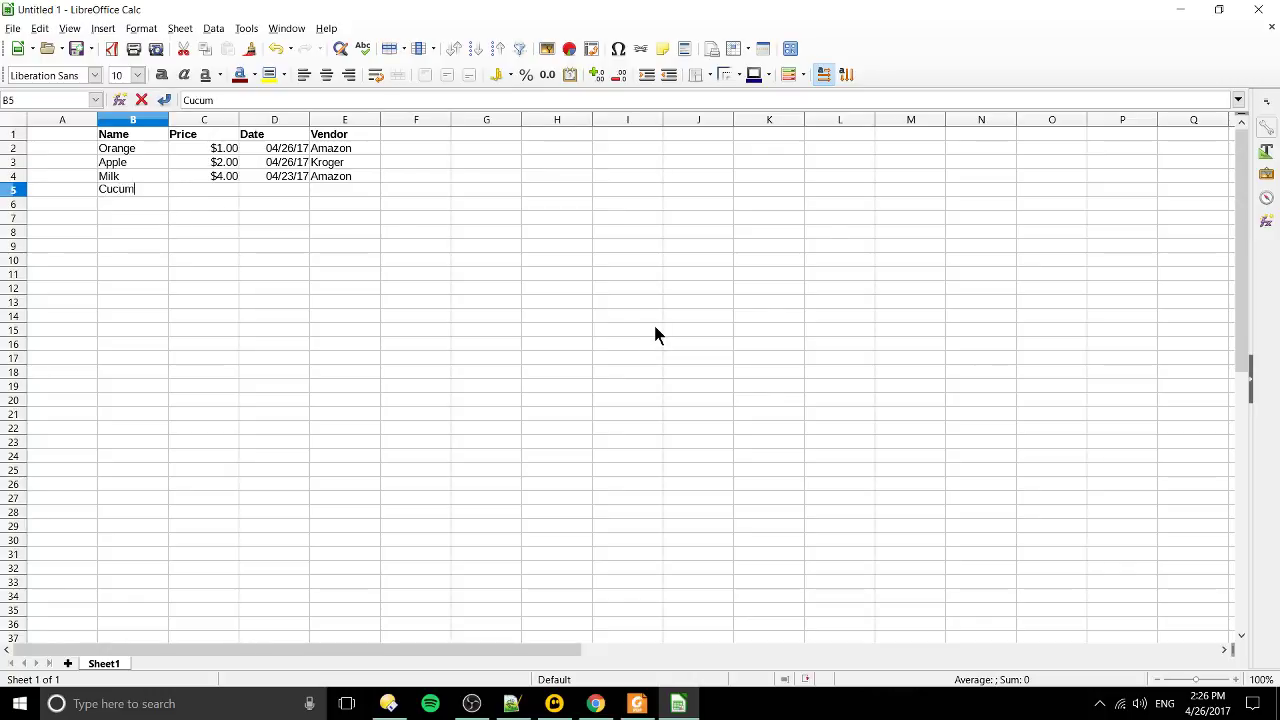
{"action": "key", "text": "Tab"}
{"action": "type", "text": "$100"}
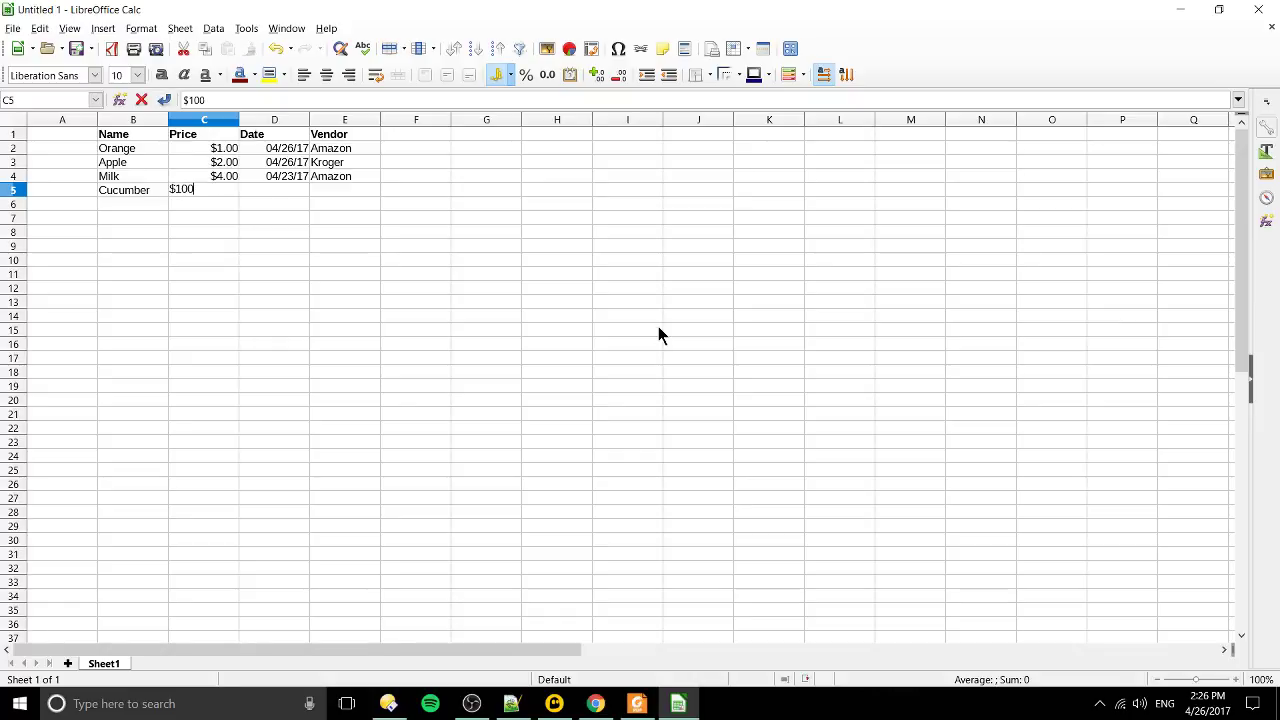
{"action": "key", "text": "Tab"}
{"action": "key", "text": "F2"}
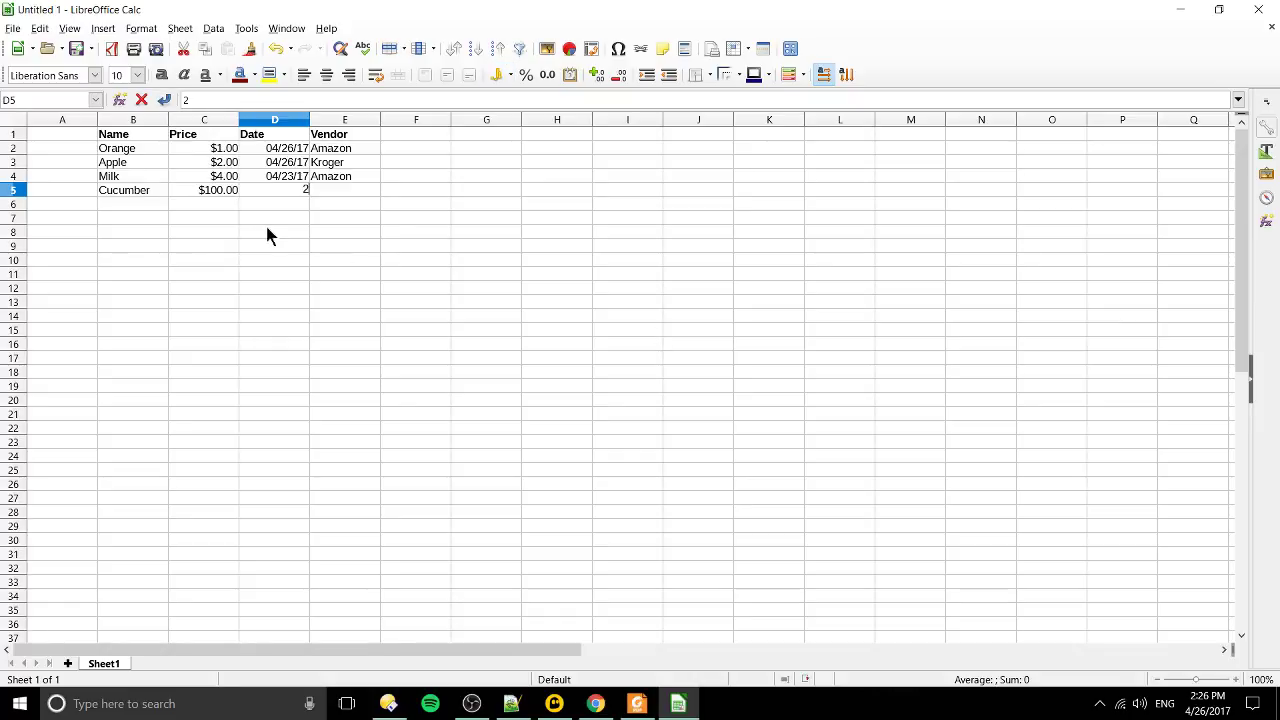
{"action": "left_click", "coordinate": [200, 192]}
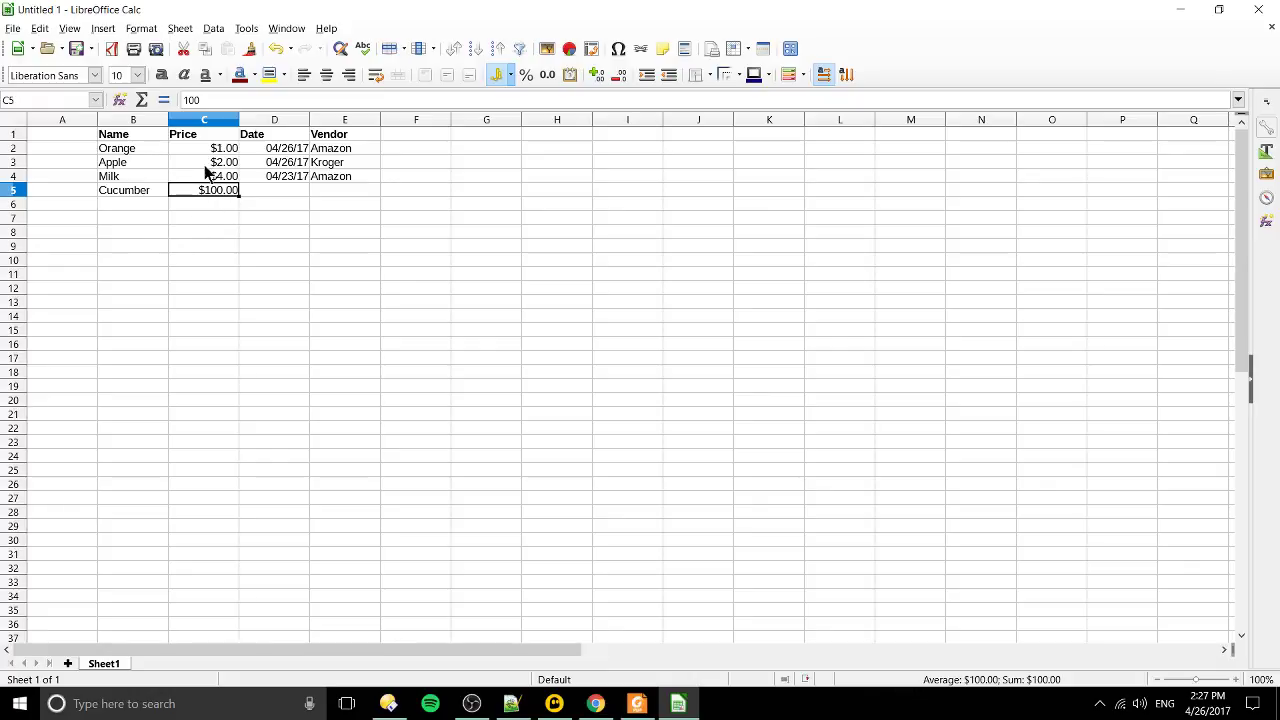
{"action": "double_click", "coordinate": [195, 100]}
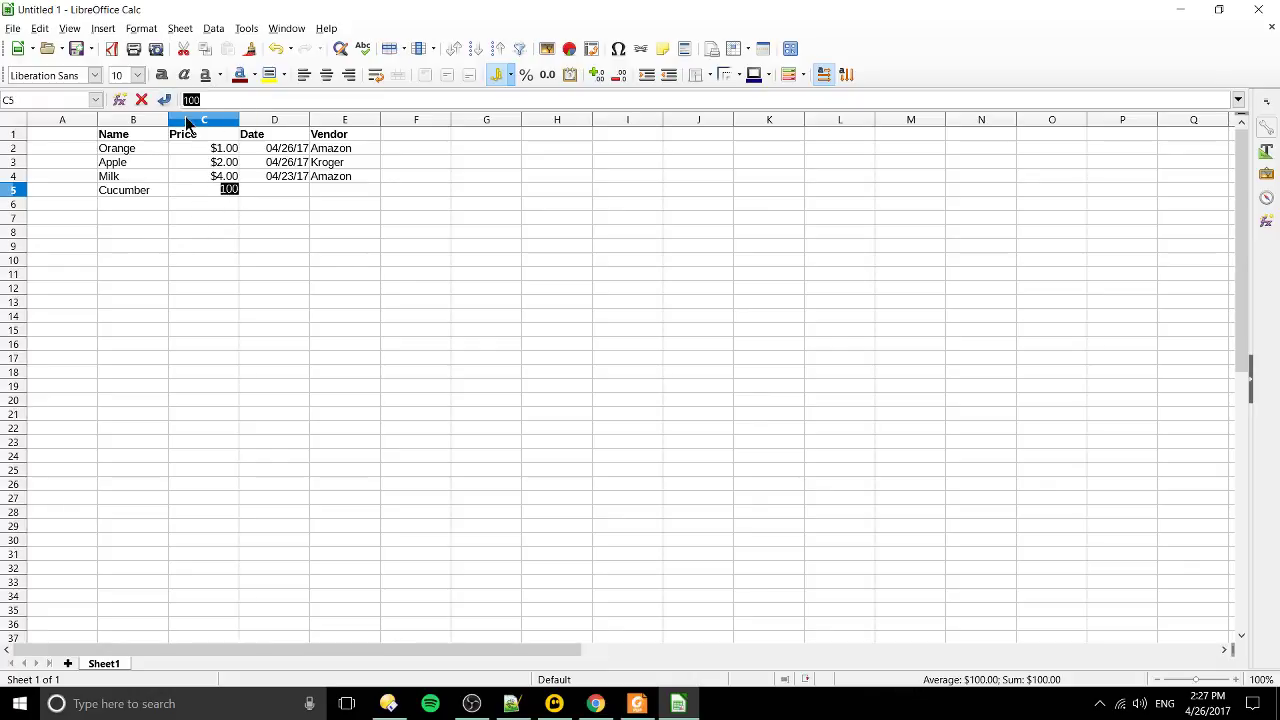
{"action": "left_click", "coordinate": [218, 218]}
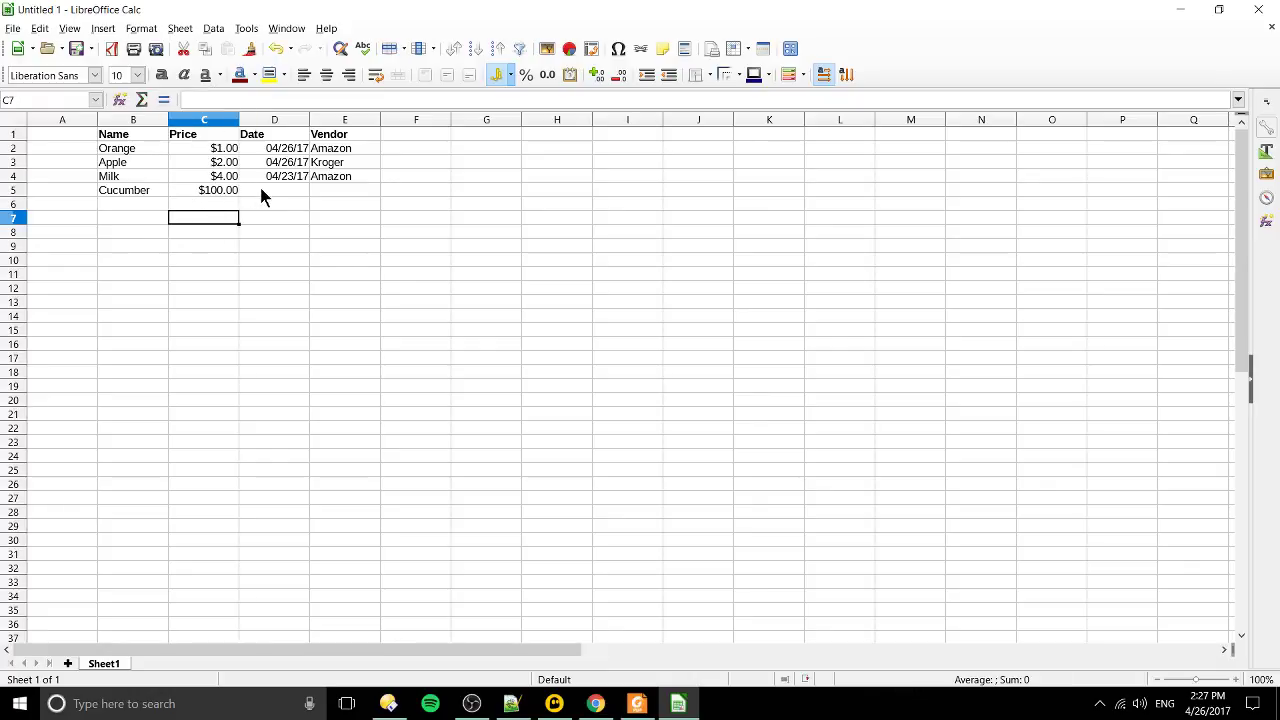
Enter Cucumber's date as 03/1 and correct the year's last digit to 6
{"action": "left_click", "coordinate": [260, 192]}
{"action": "type", "text": "03/1"}
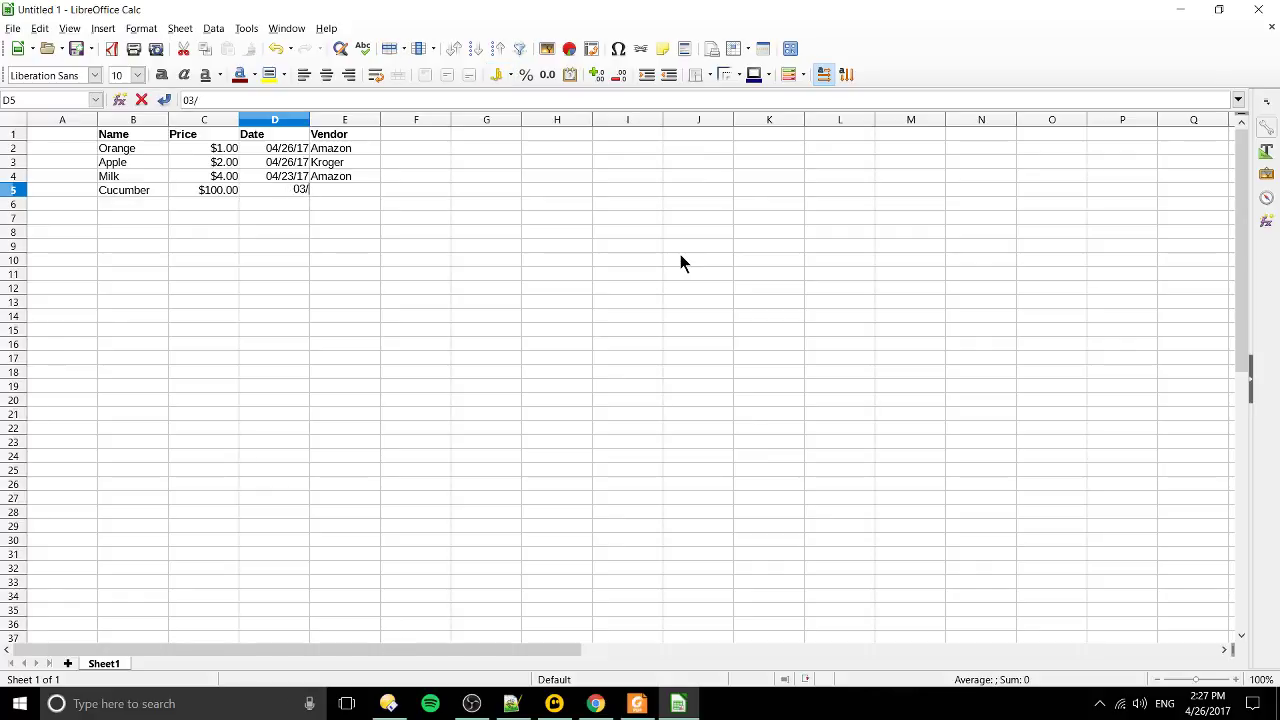
{"action": "key", "text": "Tab"}
{"action": "double_click", "coordinate": [300, 189]}
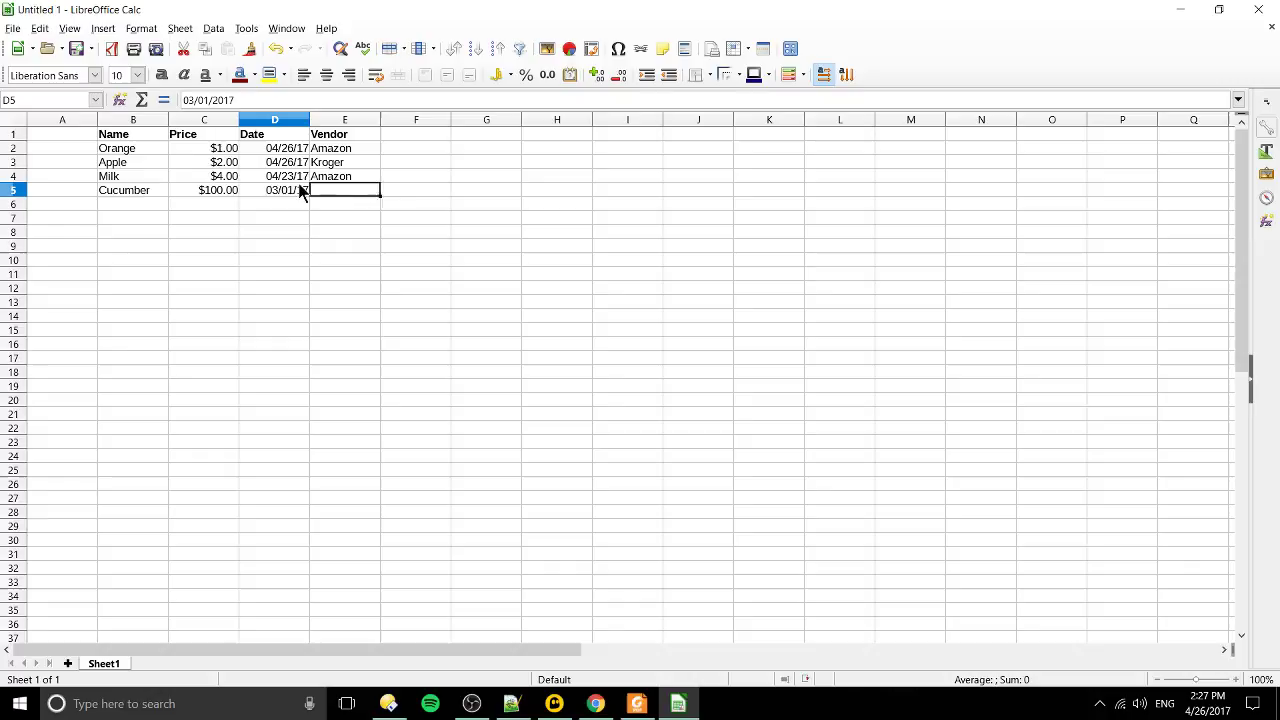
{"action": "left_click", "coordinate": [244, 100]}
{"action": "key", "text": "BackSpace"}
{"action": "type", "text": "6"}
{"action": "key", "text": "Tab"}
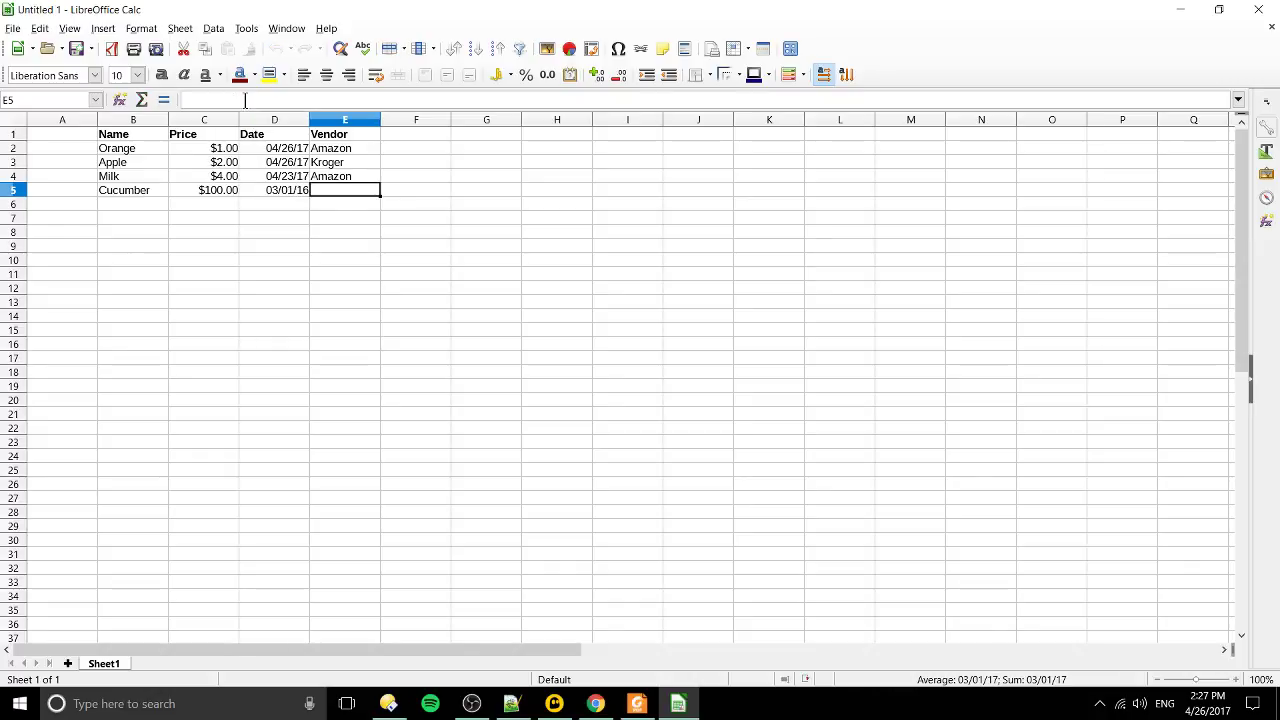
Autocomplete Kro to Kroger in E5, then check the Orange and Cucumber dates and Milk's price
{"action": "type", "text": "Kroger"}
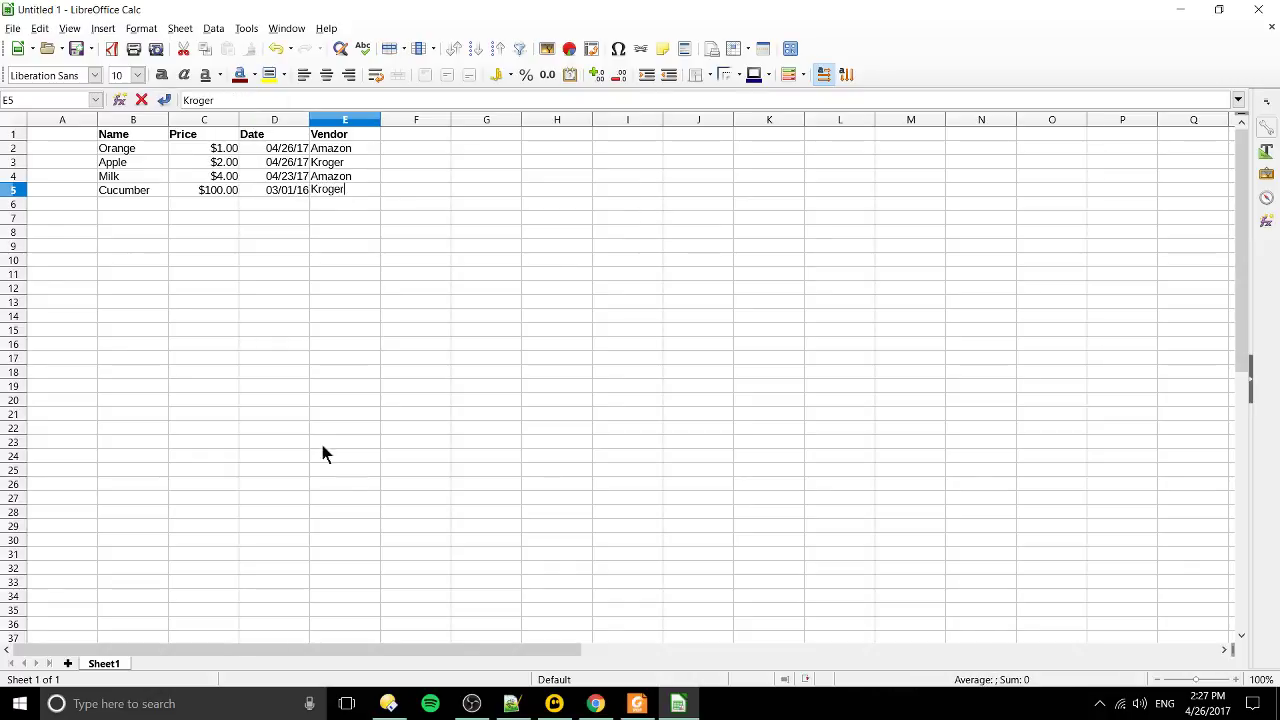
{"action": "left_click", "coordinate": [193, 390]}
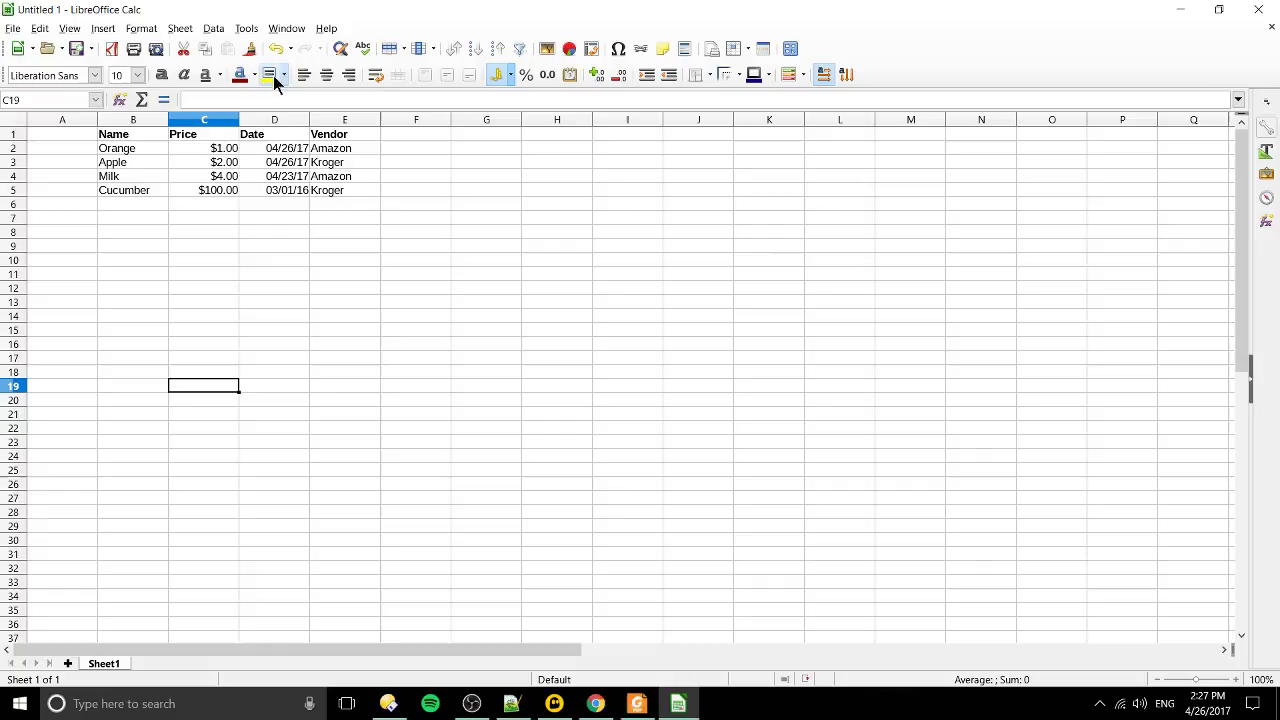
{"action": "left_click", "coordinate": [274, 150]}
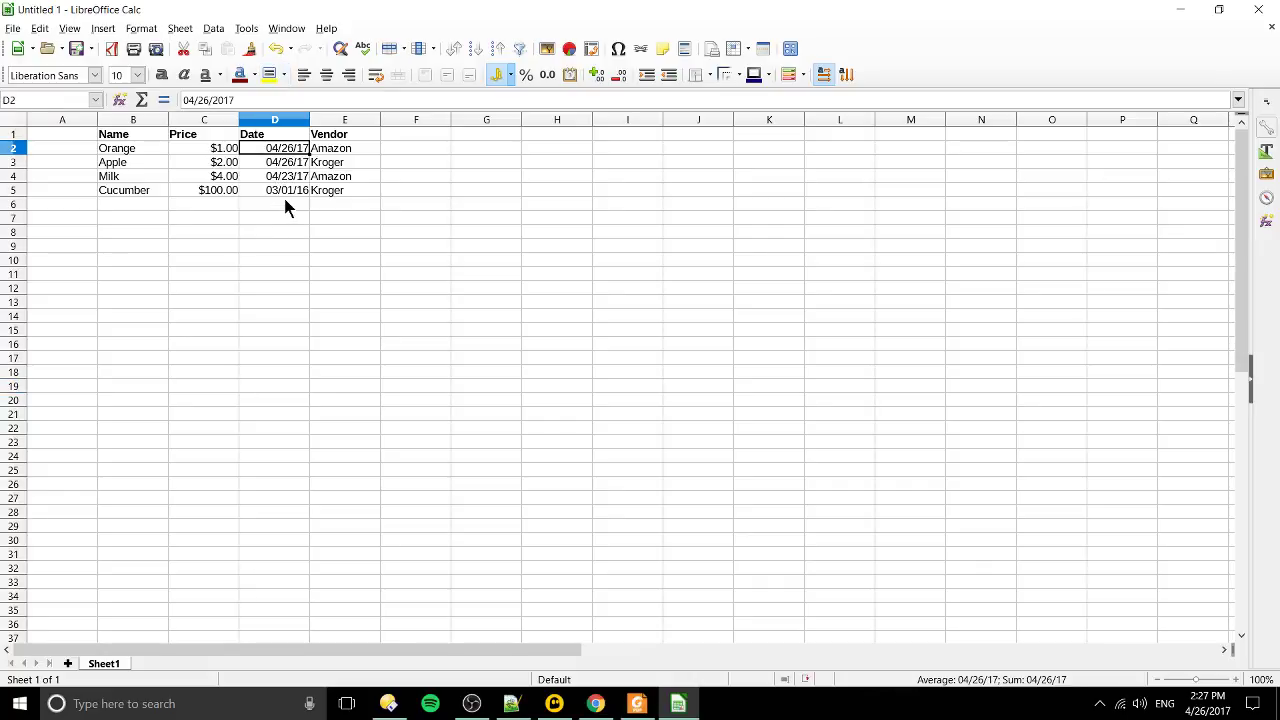
{"action": "left_click", "coordinate": [297, 189]}
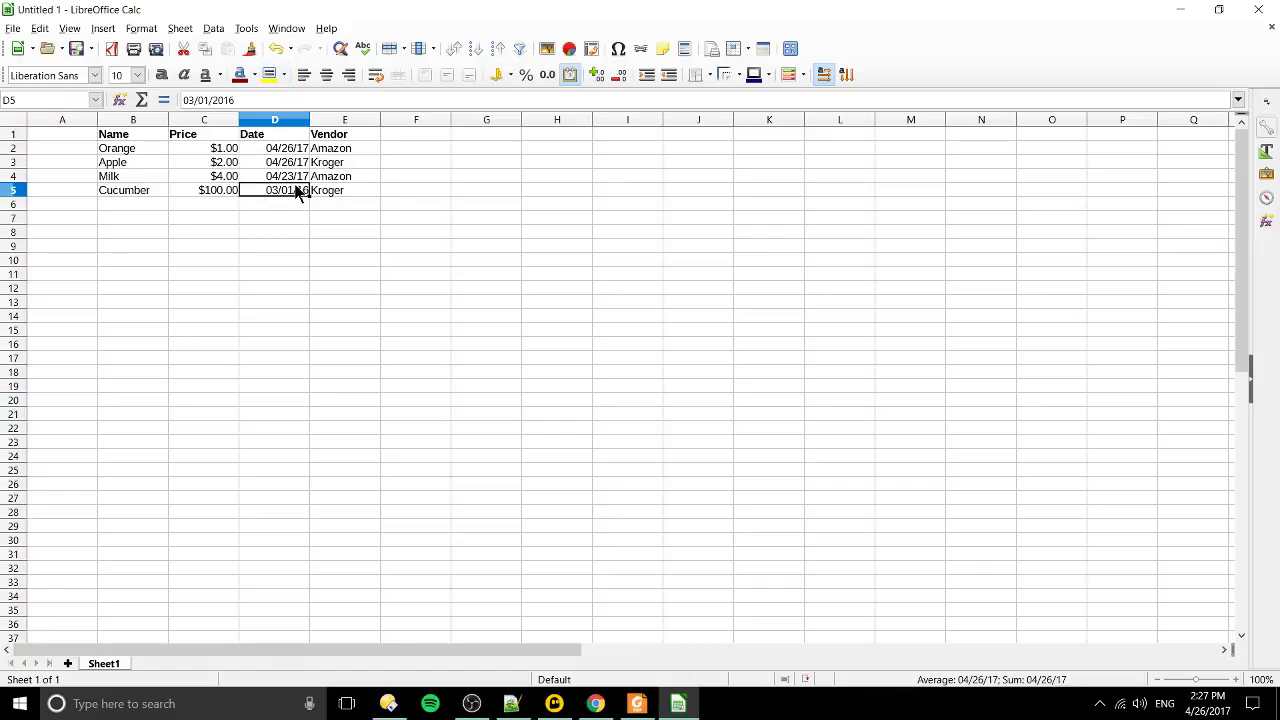
{"action": "left_click", "coordinate": [229, 177]}
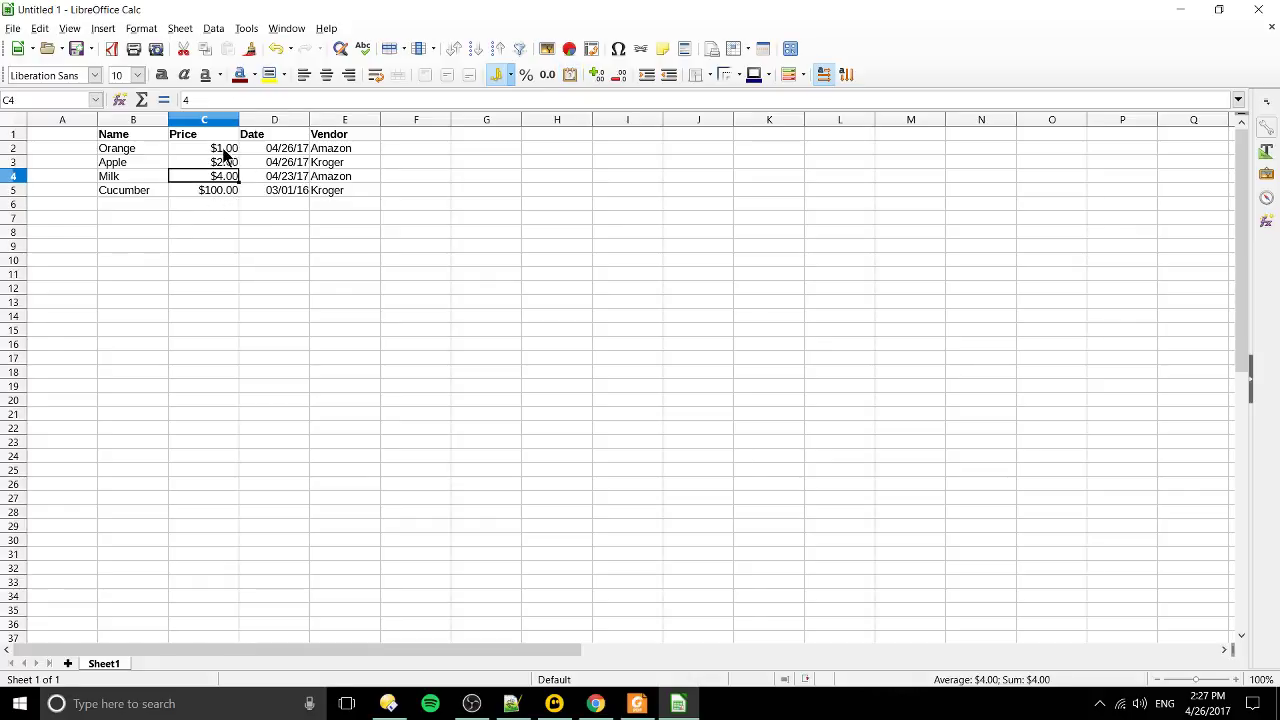
{"action": "left_click", "coordinate": [138, 150]}
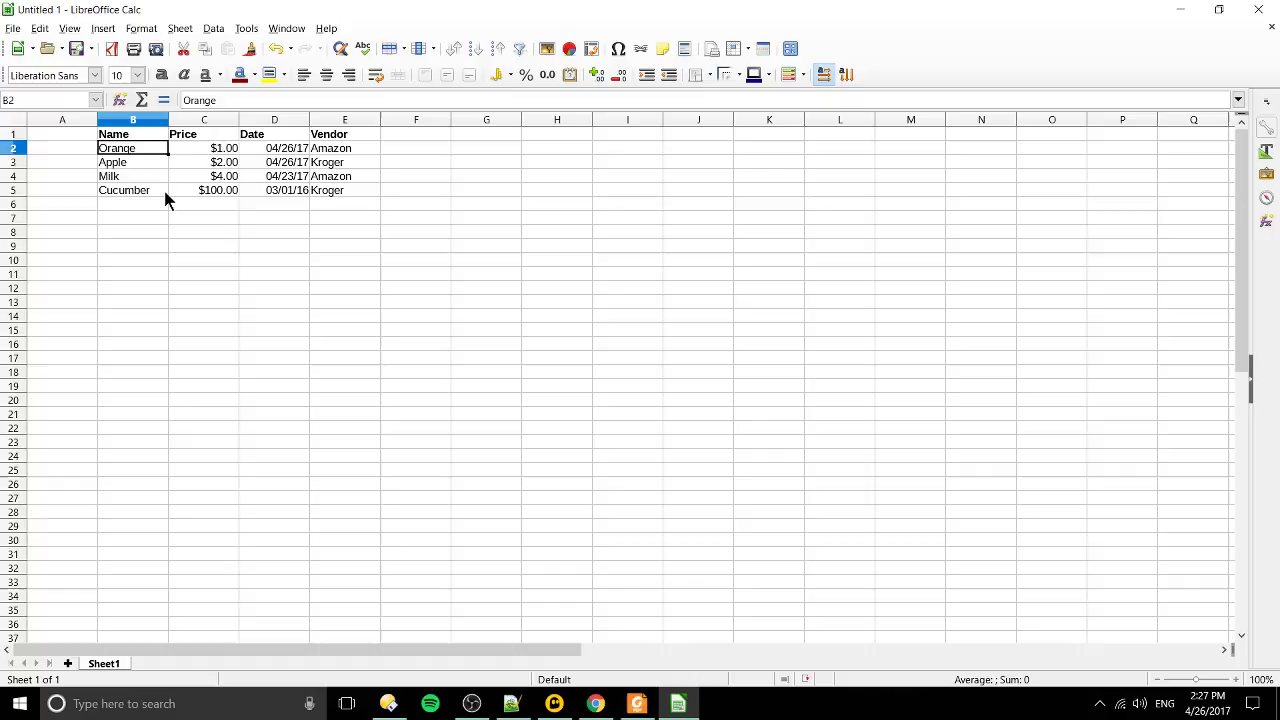
Select the names in B2:B5 and choose Sort Descending from the menus
{"action": "left_click", "coordinate": [157, 190], "text": "shift"}
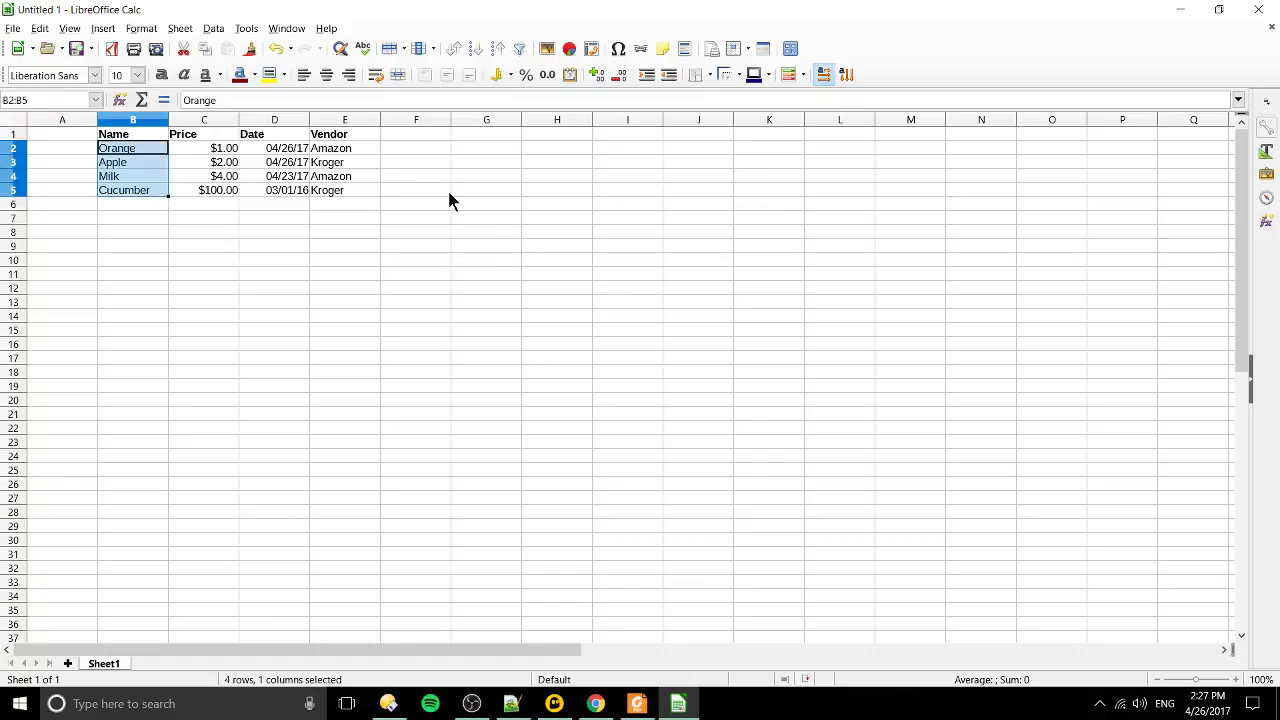
{"action": "left_click", "coordinate": [175, 28]}
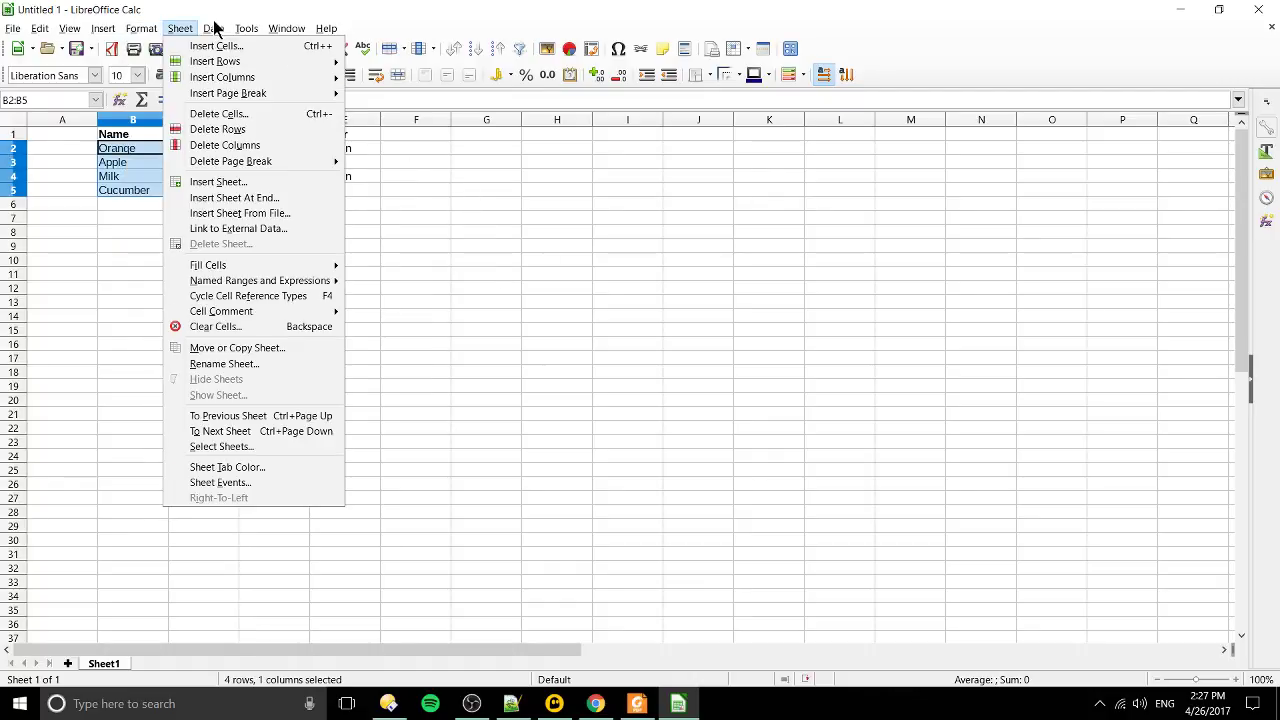
{"action": "mouse_move", "coordinate": [220, 30]}
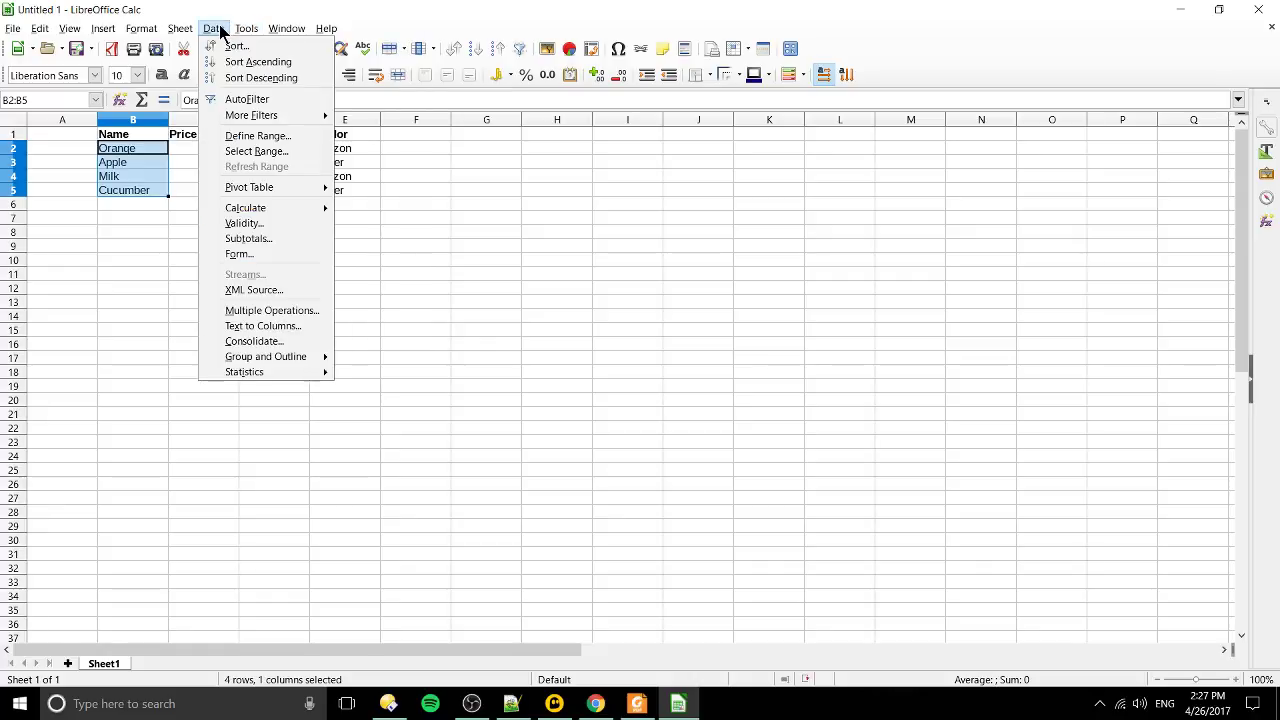
{"action": "left_click", "coordinate": [213, 32]}
{"action": "left_click", "coordinate": [216, 31]}
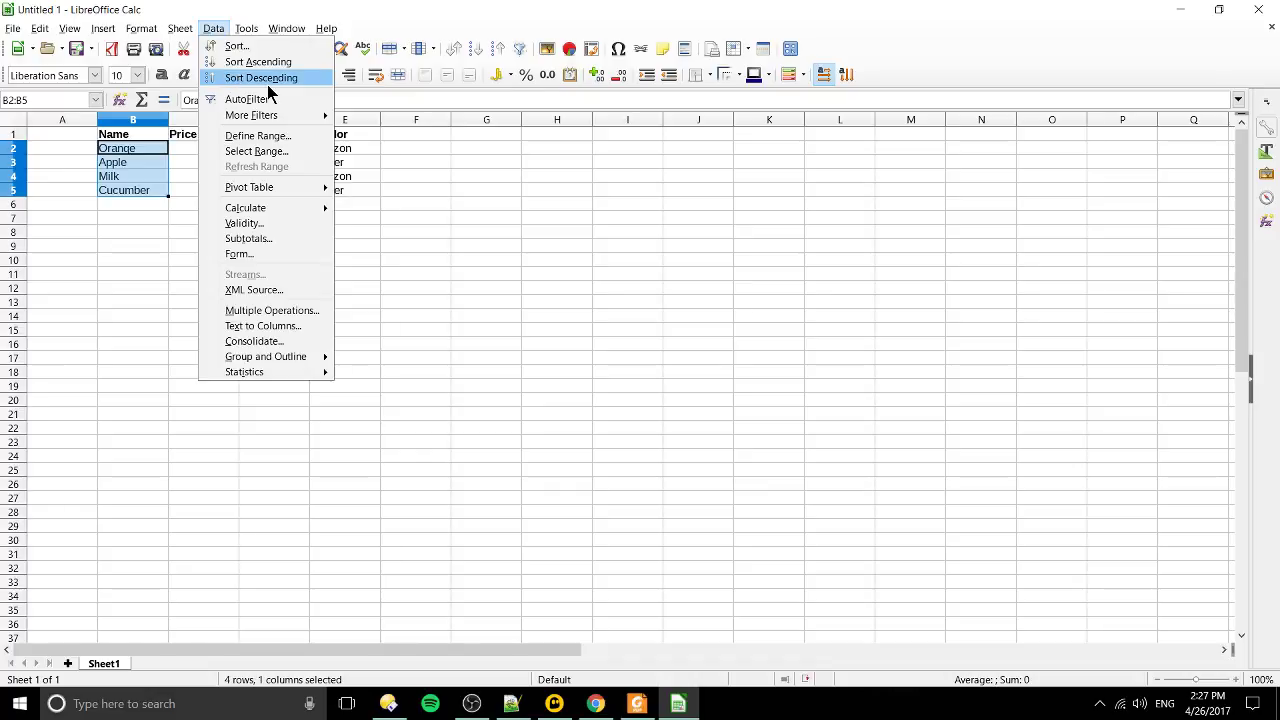
{"action": "left_click", "coordinate": [137, 220]}
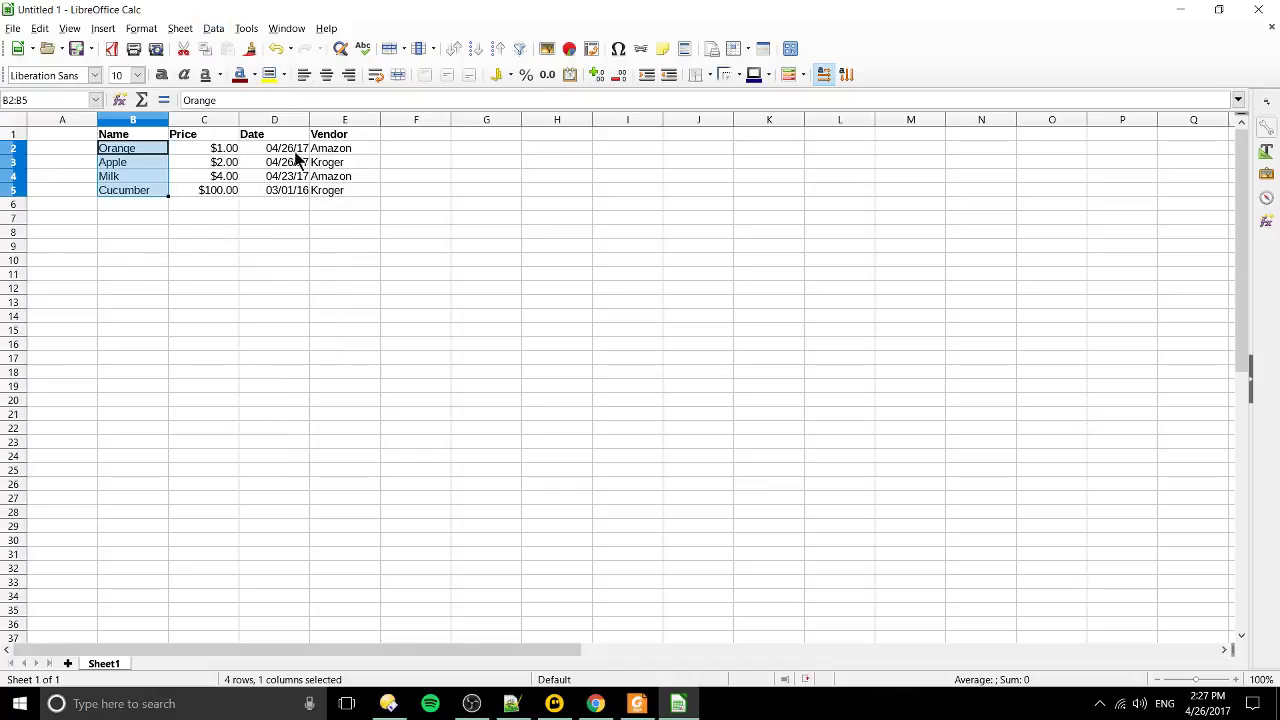
{"action": "left_click", "coordinate": [247, 29]}
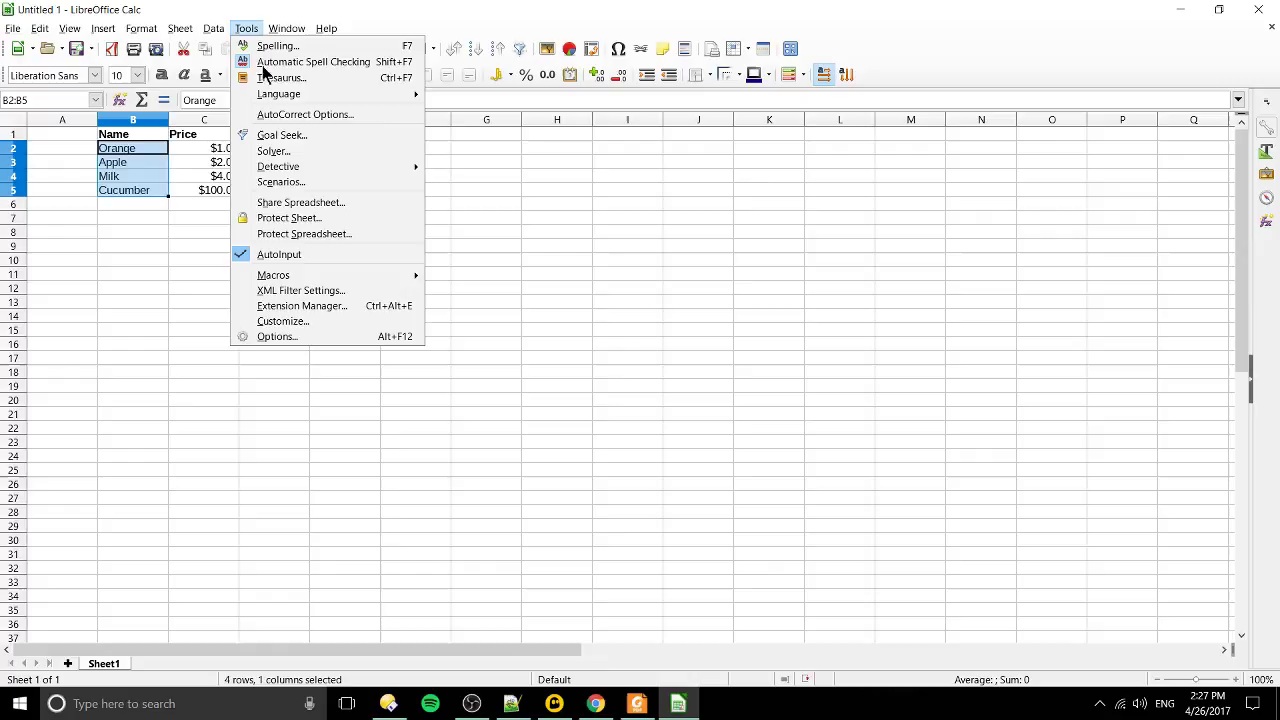
{"action": "mouse_move", "coordinate": [214, 30]}
{"action": "left_click", "coordinate": [233, 75]}
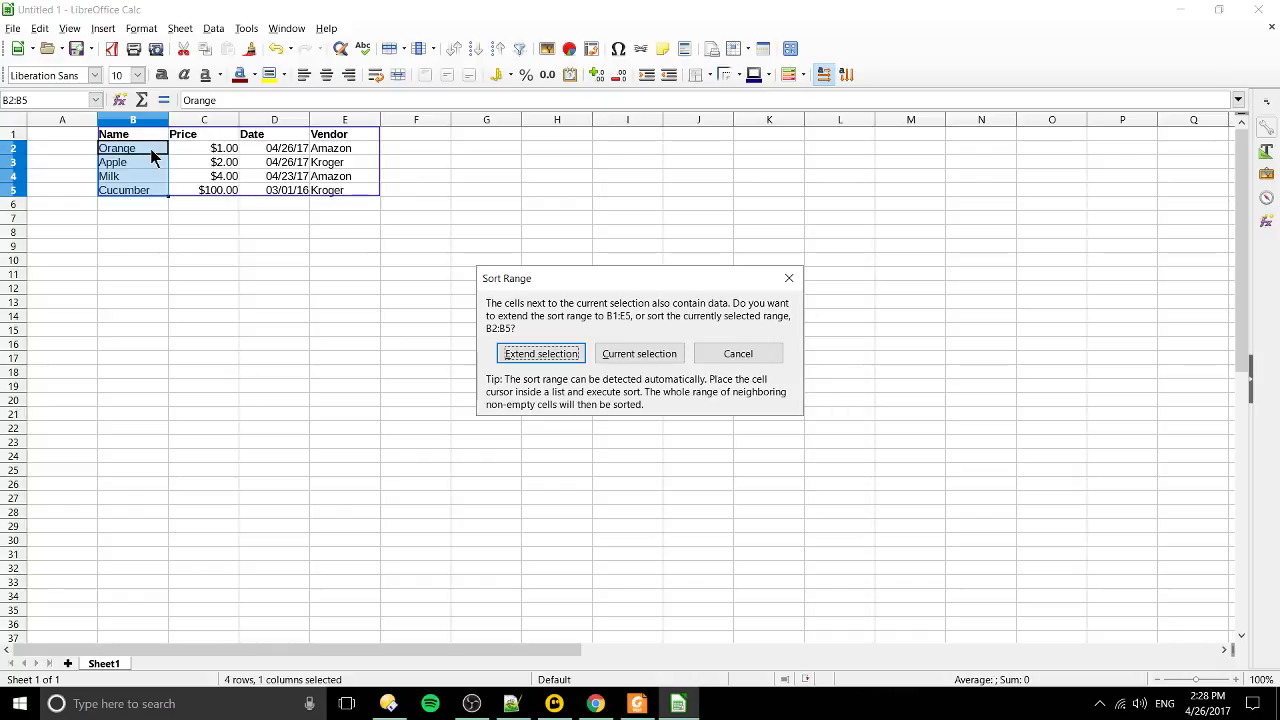
Extend the pending sort to all columns and check each row's vendor
{"action": "left_click", "coordinate": [540, 354]}
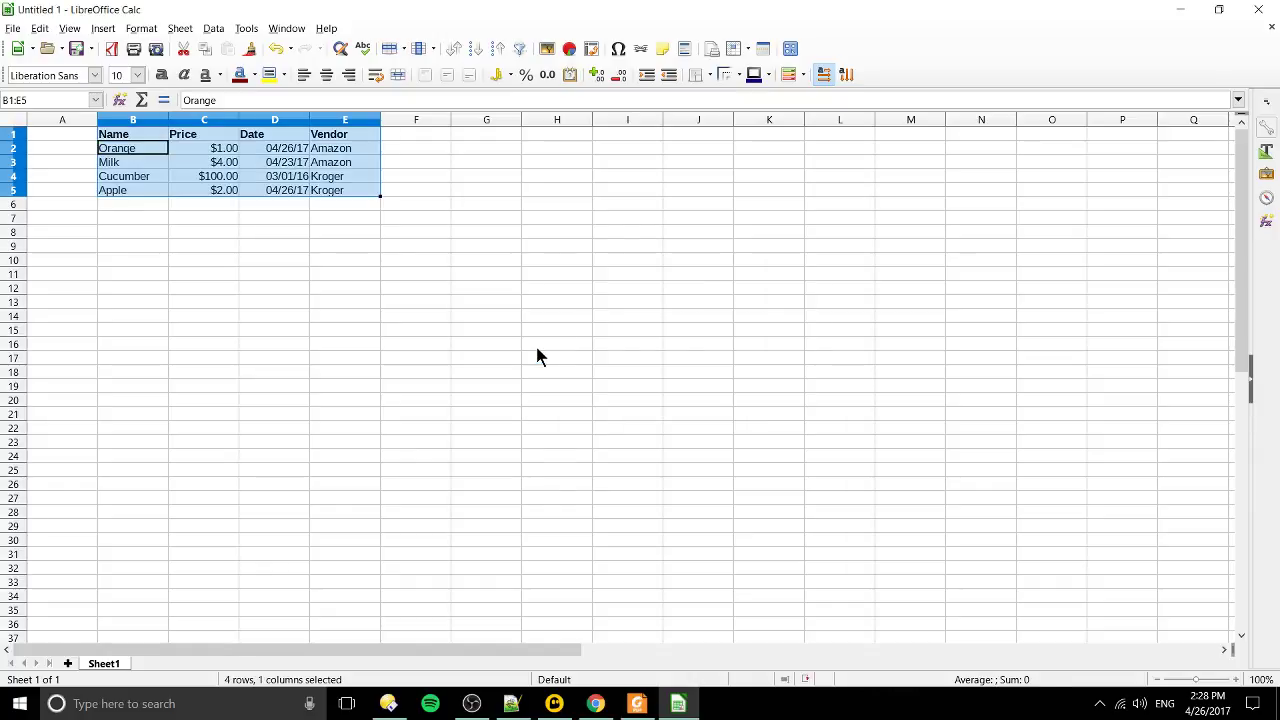
{"action": "left_click", "coordinate": [132, 151]}
{"action": "key", "text": "Down"}
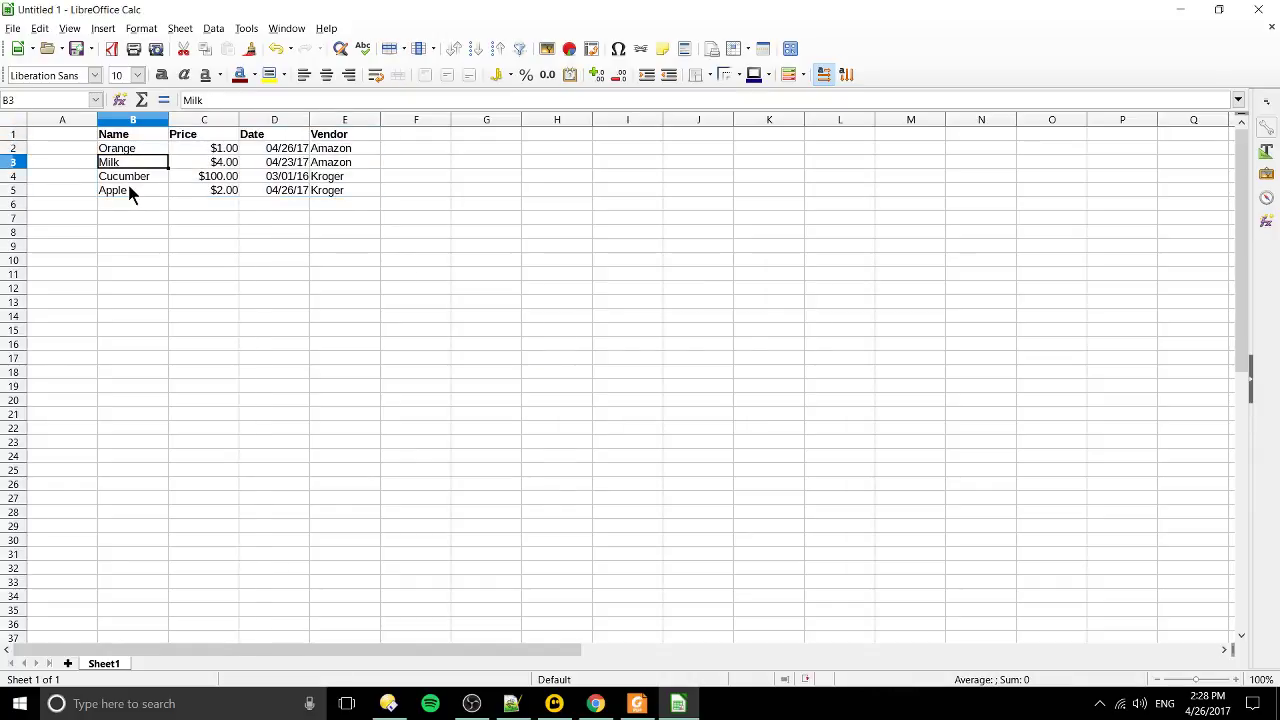
{"action": "left_click", "coordinate": [136, 152]}
{"action": "left_click_drag", "start_coordinate": [330, 136], "coordinate": [334, 146]}
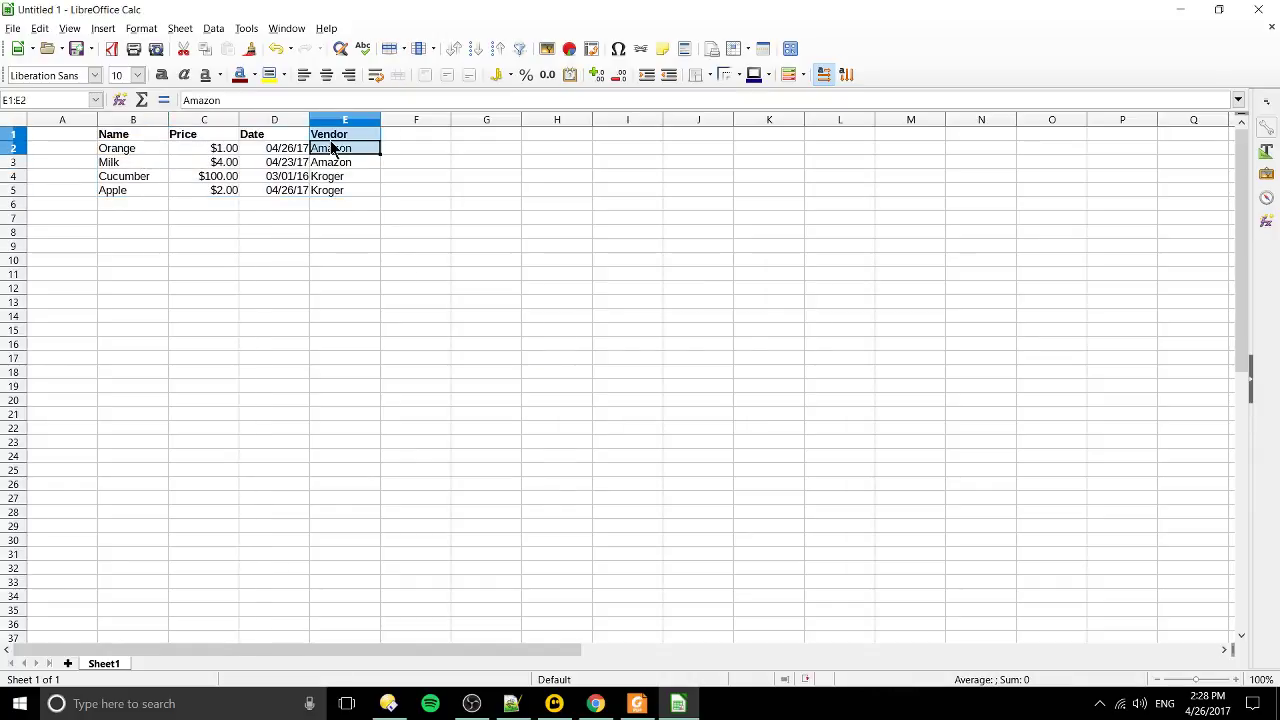
{"action": "left_click", "coordinate": [347, 180]}
{"action": "left_click", "coordinate": [347, 190]}
{"action": "left_click", "coordinate": [346, 150]}
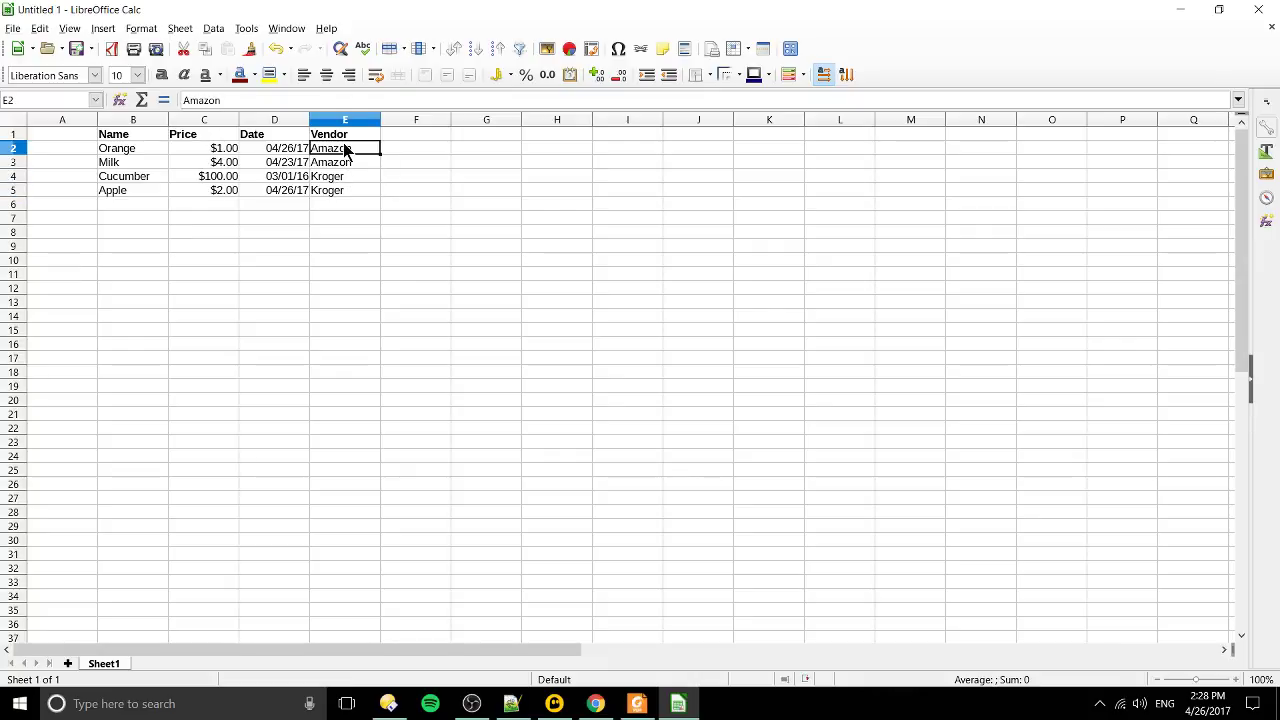
{"action": "left_click", "coordinate": [345, 164]}
{"action": "left_click", "coordinate": [346, 150]}
{"action": "left_click", "coordinate": [130, 150]}
Sort only the four names in B2:B5 descending, leaving other columns in place
{"action": "left_click", "coordinate": [142, 191], "text": "shift"}
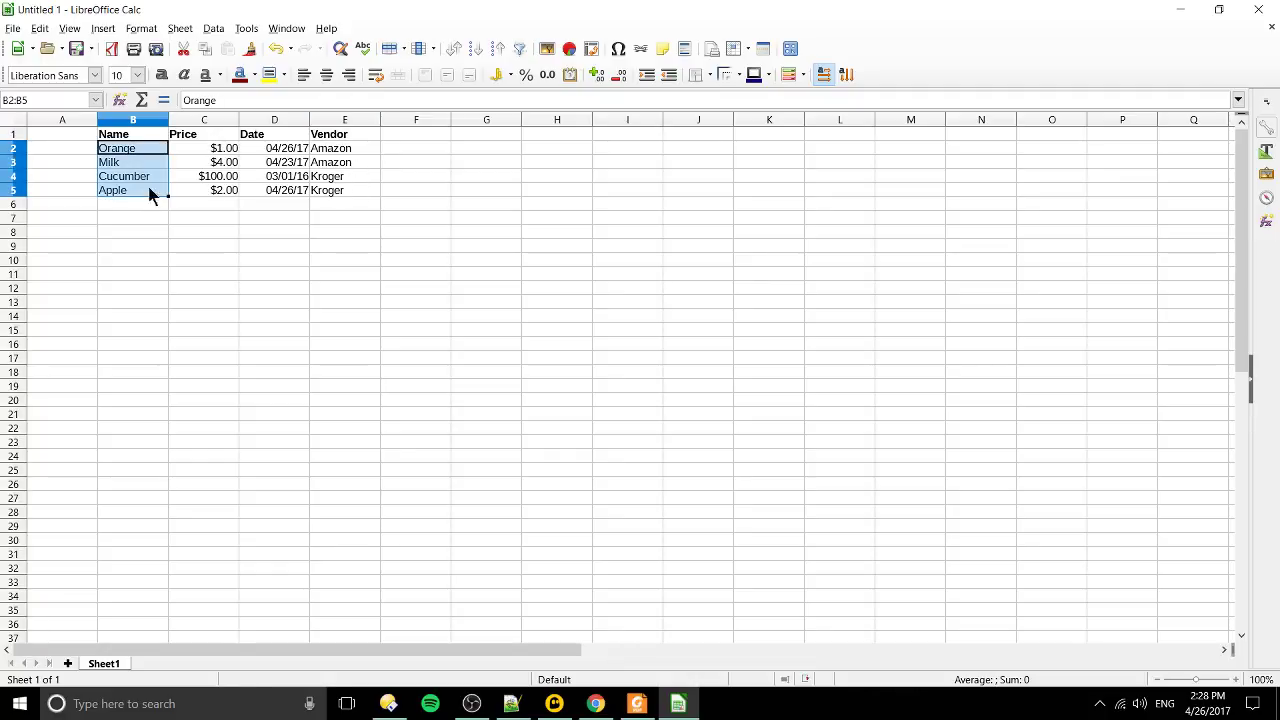
{"action": "left_click", "coordinate": [250, 28]}
{"action": "mouse_move", "coordinate": [228, 33]}
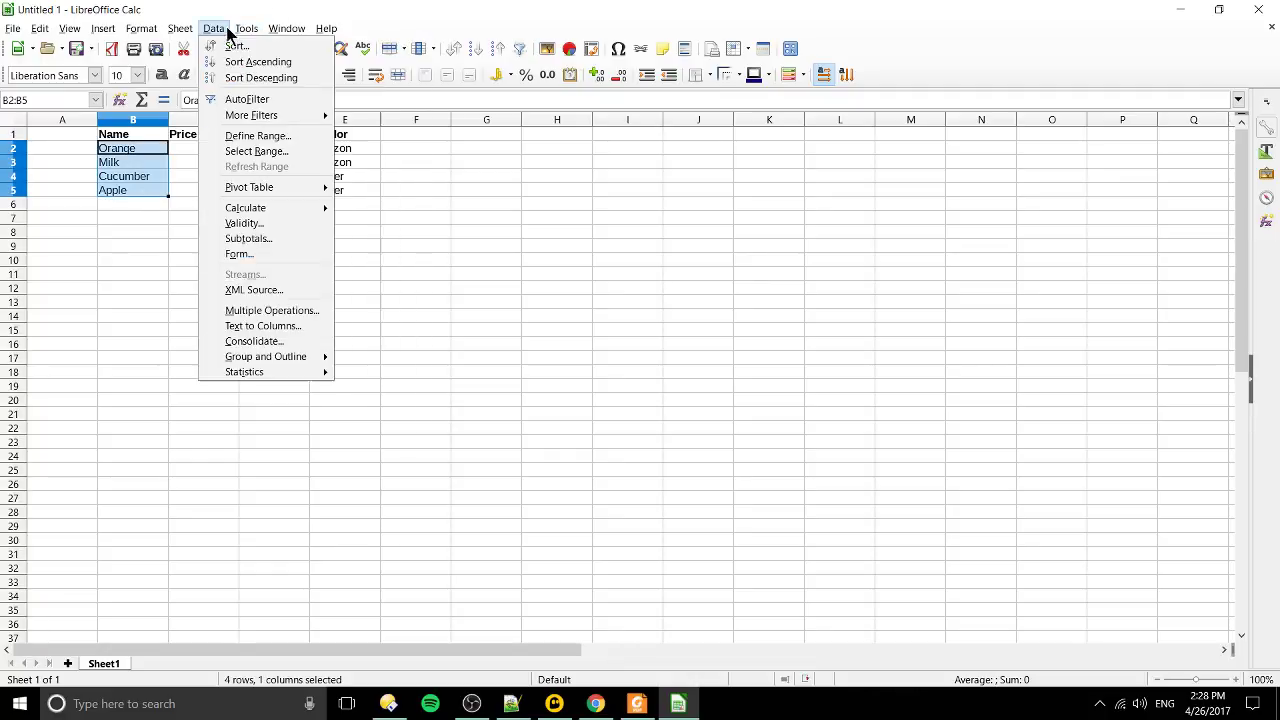
{"action": "left_click", "coordinate": [255, 77]}
{"action": "left_click", "coordinate": [669, 357]}
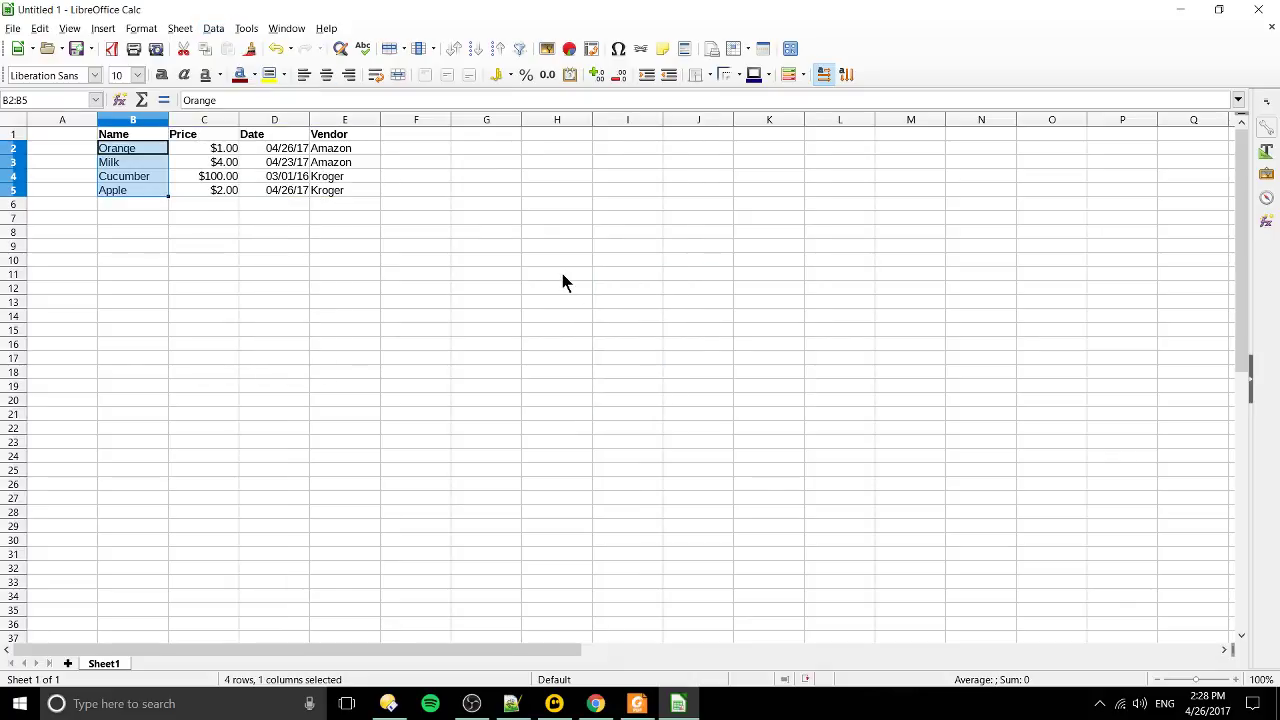
Re-sort the names ascending with the sort extended to the whole table
{"action": "left_click", "coordinate": [223, 30]}
{"action": "left_click", "coordinate": [223, 30]}
{"action": "left_click", "coordinate": [224, 30]}
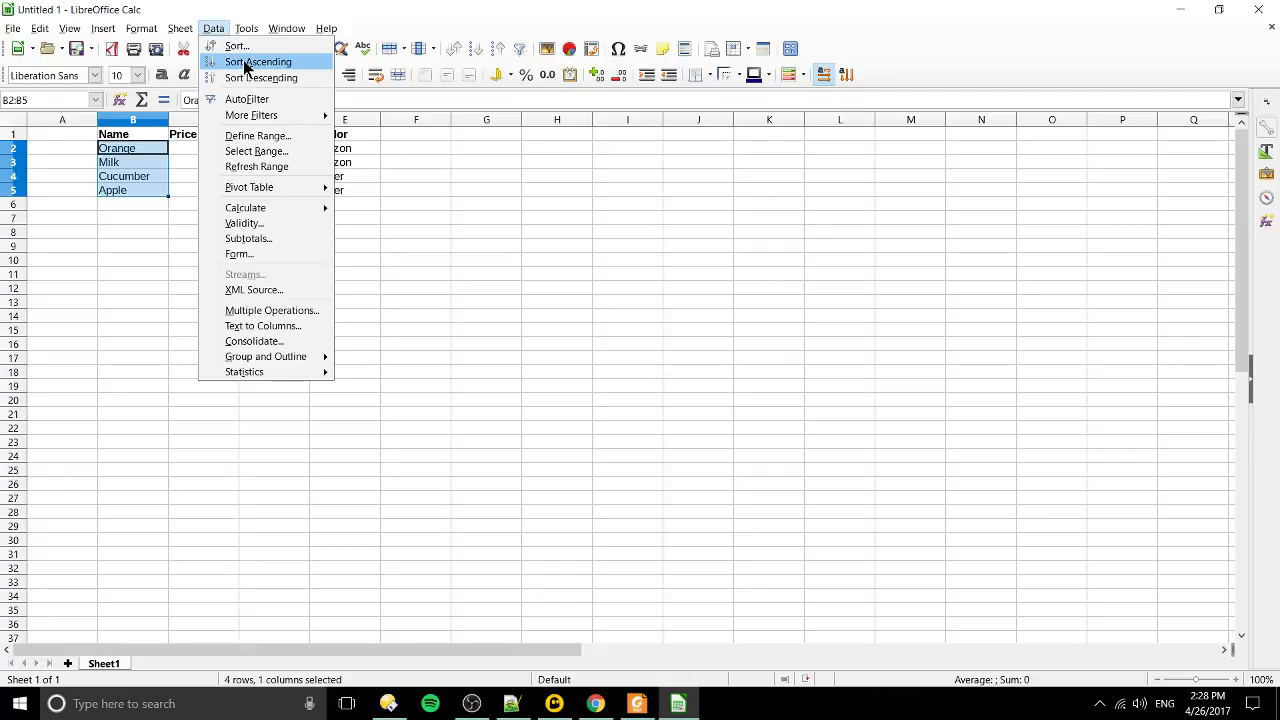
{"action": "left_click", "coordinate": [245, 62]}
{"action": "left_click", "coordinate": [558, 352]}
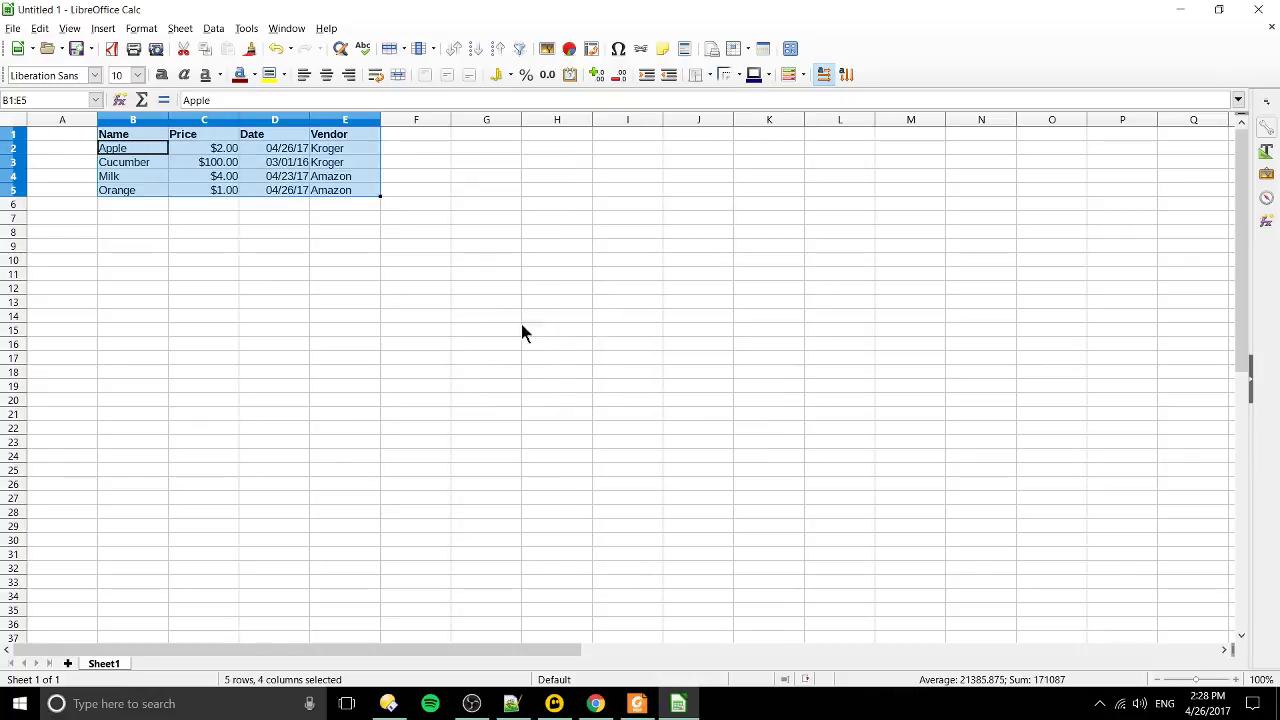
{"action": "left_click", "coordinate": [182, 218]}
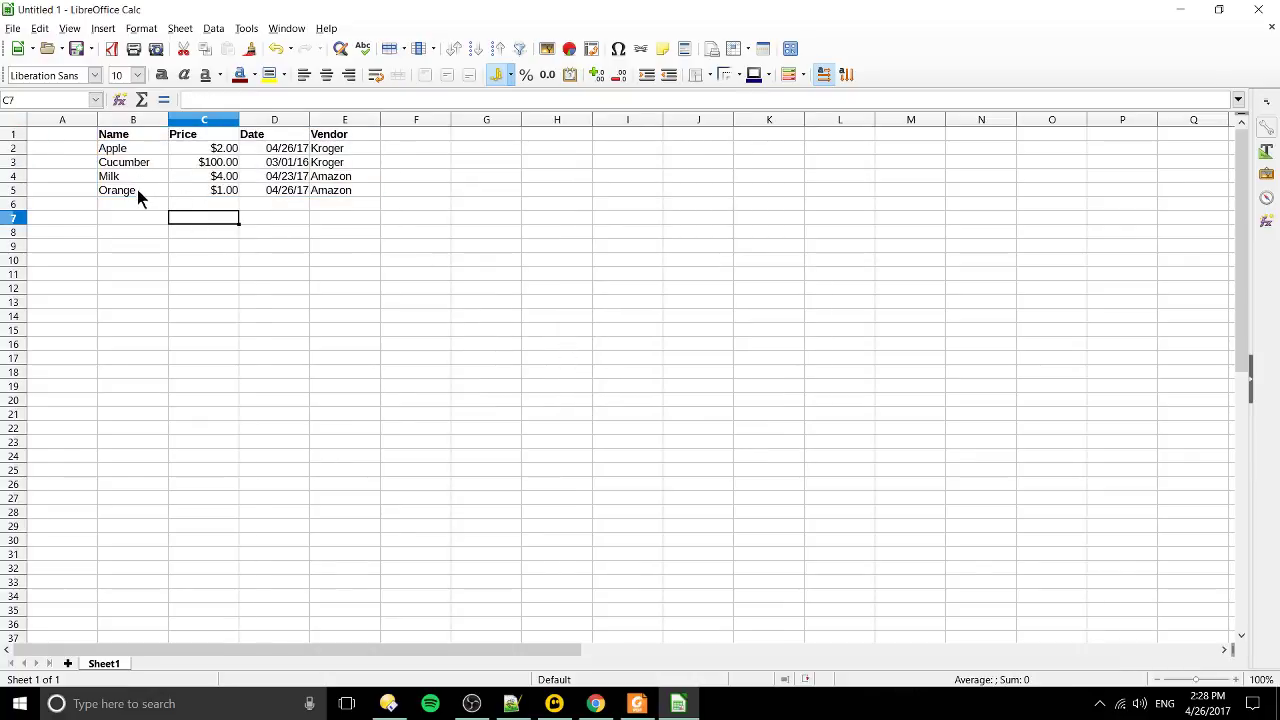
Verify the new row order: Apple ($2.00) first, then Cucumber and Milk
{"action": "left_click", "coordinate": [149, 204]}
{"action": "left_click", "coordinate": [216, 162]}
{"action": "left_click", "coordinate": [220, 152]}
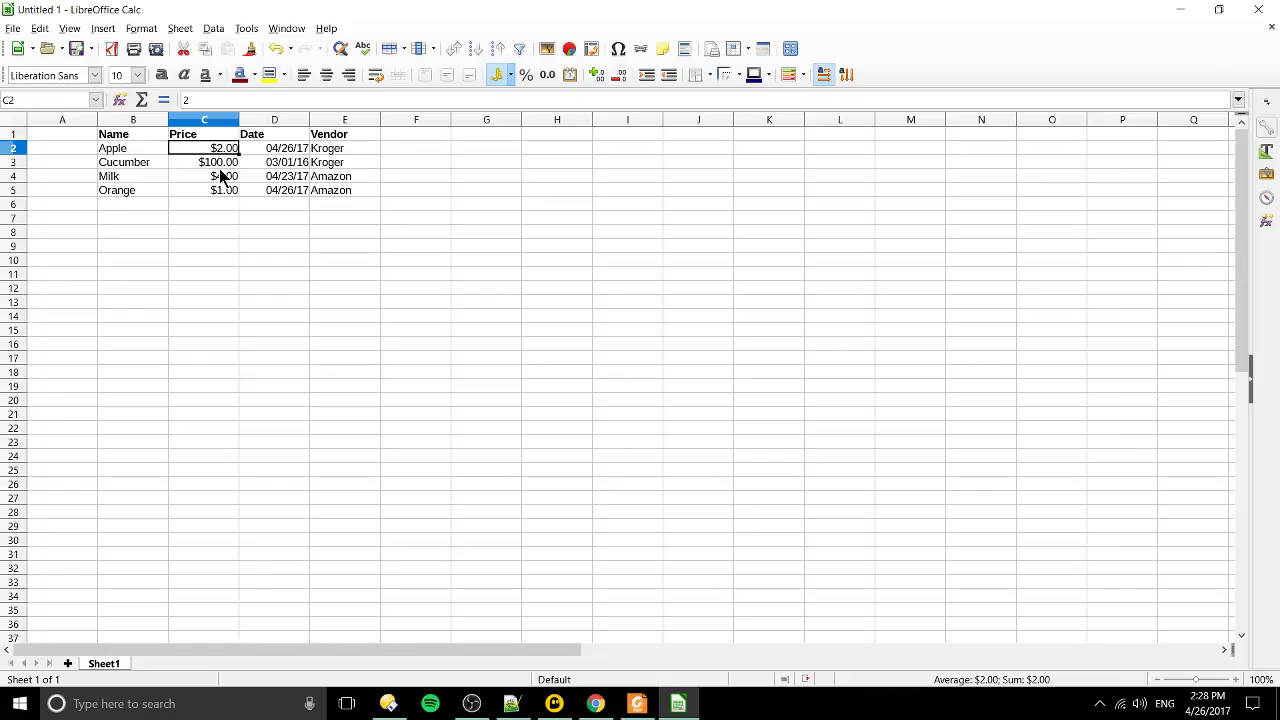
{"action": "left_click", "coordinate": [143, 150]}
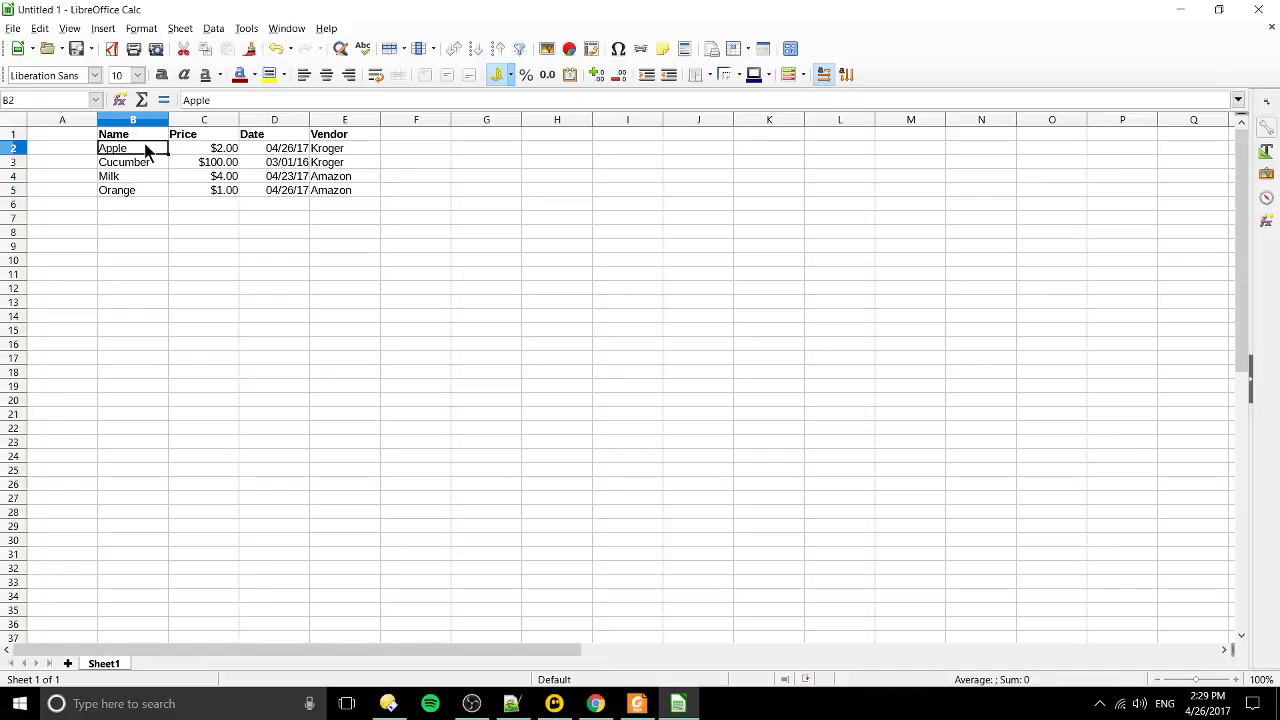
{"action": "left_click", "coordinate": [150, 179]}
{"action": "left_click", "coordinate": [157, 152]}
{"action": "left_click", "coordinate": [215, 138]}
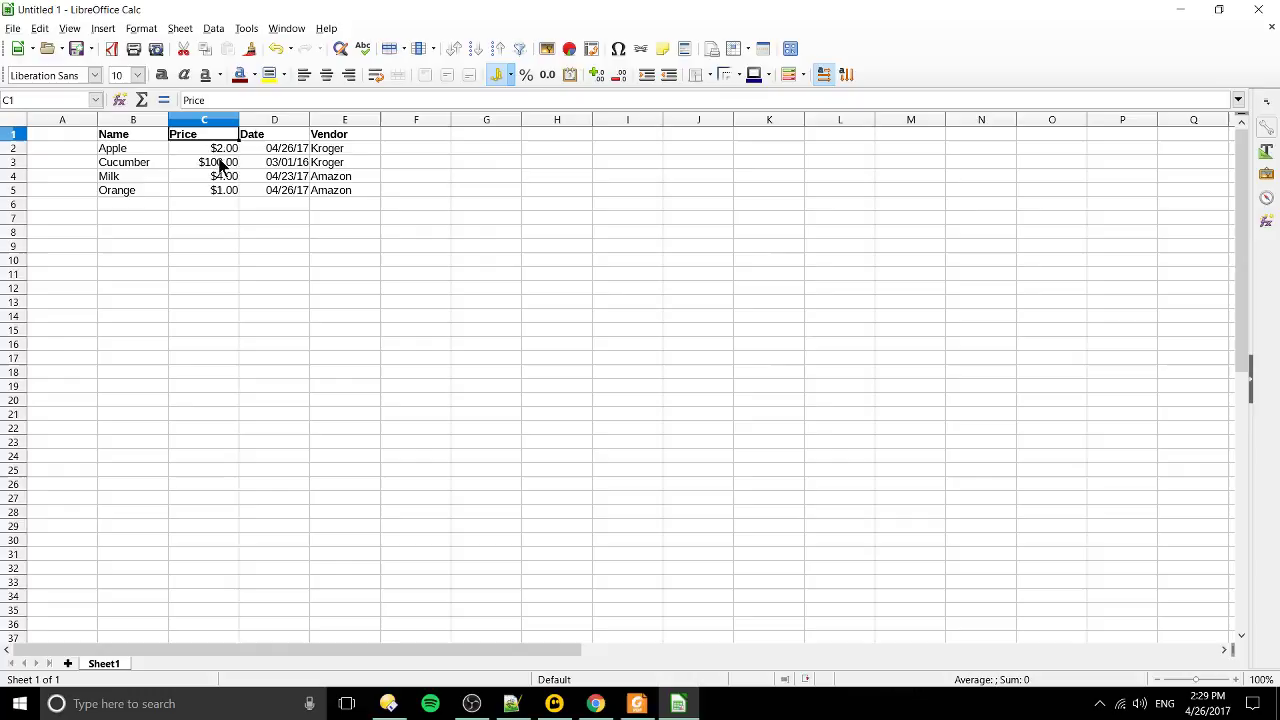
Confirm Apple's price, date and Kroger vendor, plus Milk and Orange's Amazon vendors
{"action": "left_click", "coordinate": [219, 150]}
{"action": "left_click", "coordinate": [265, 150]}
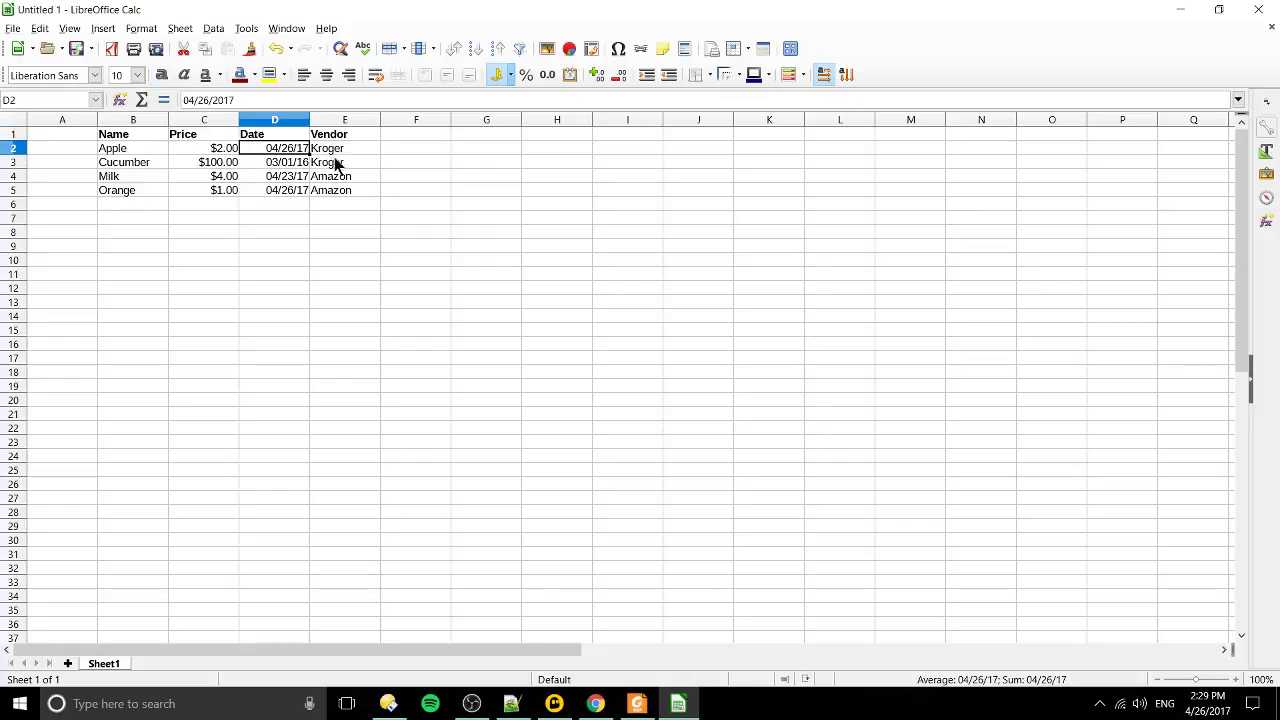
{"action": "left_click", "coordinate": [325, 150]}
{"action": "left_click", "coordinate": [335, 177]}
{"action": "left_click", "coordinate": [337, 194]}
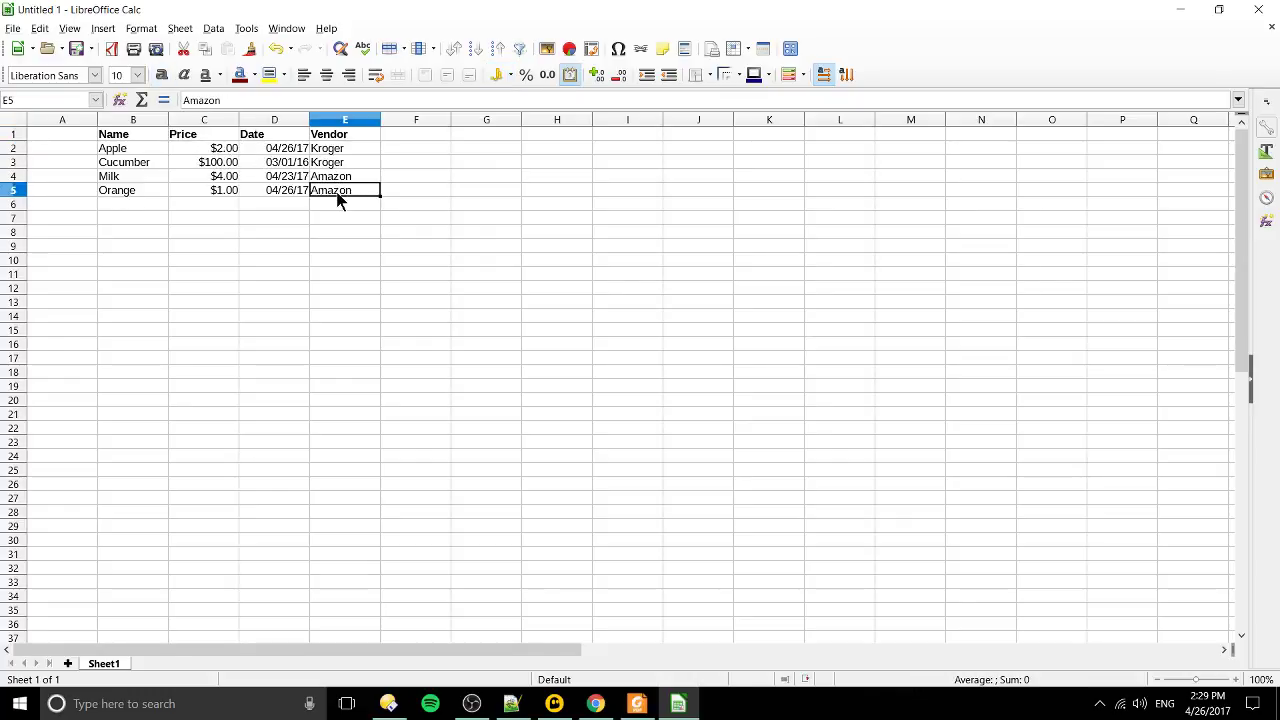
{"action": "left_click", "coordinate": [160, 162]}
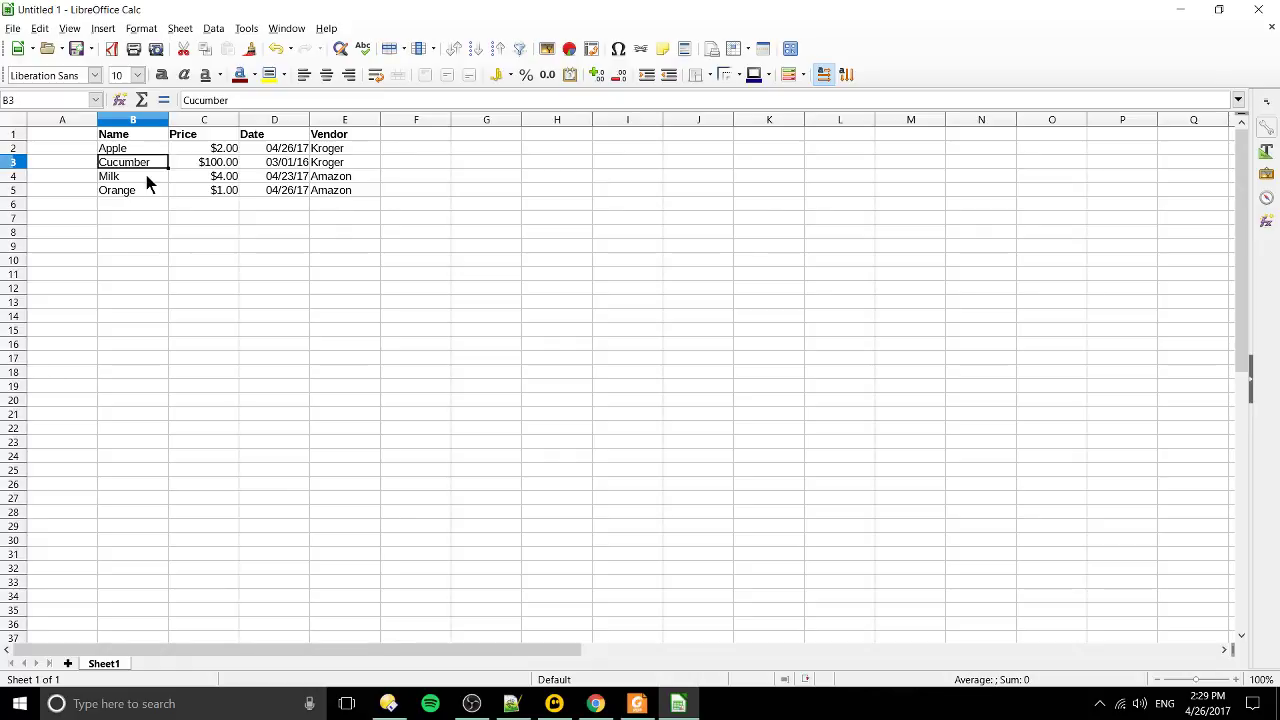
Sort the C2:C5 prices descending, extending the sort across the whole table
{"action": "left_click", "coordinate": [162, 149]}
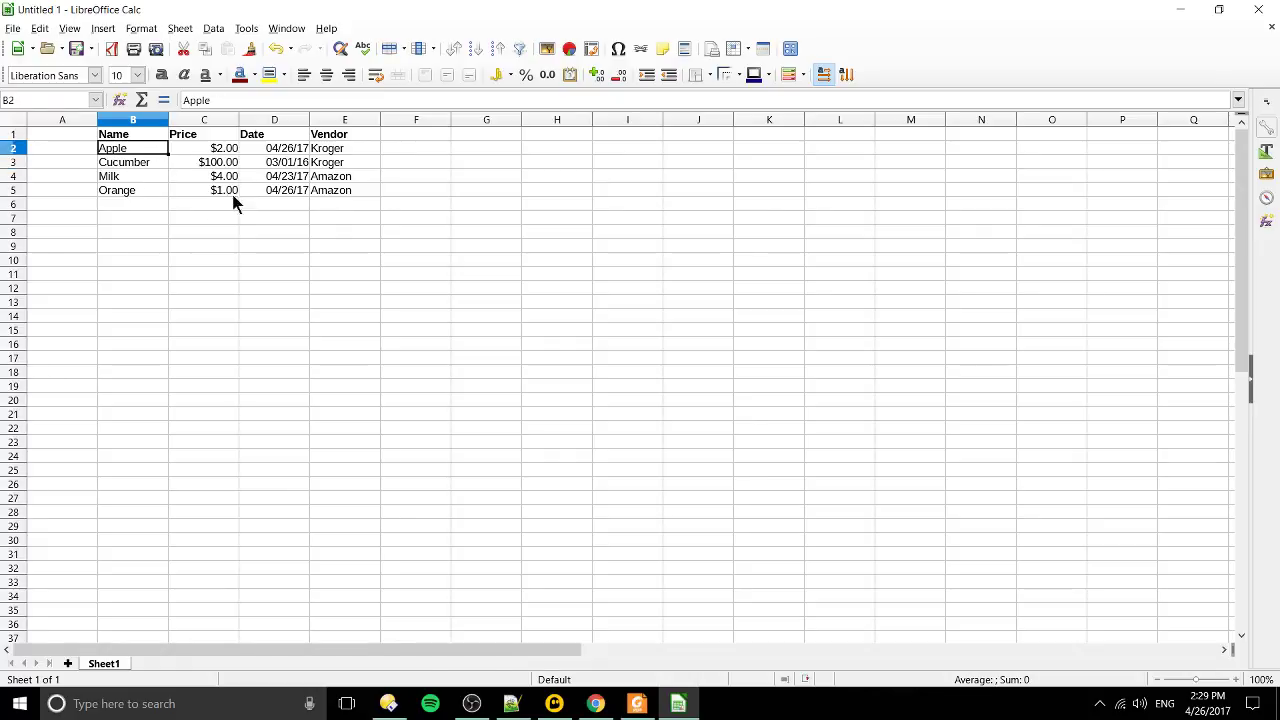
{"action": "left_click", "coordinate": [228, 150]}
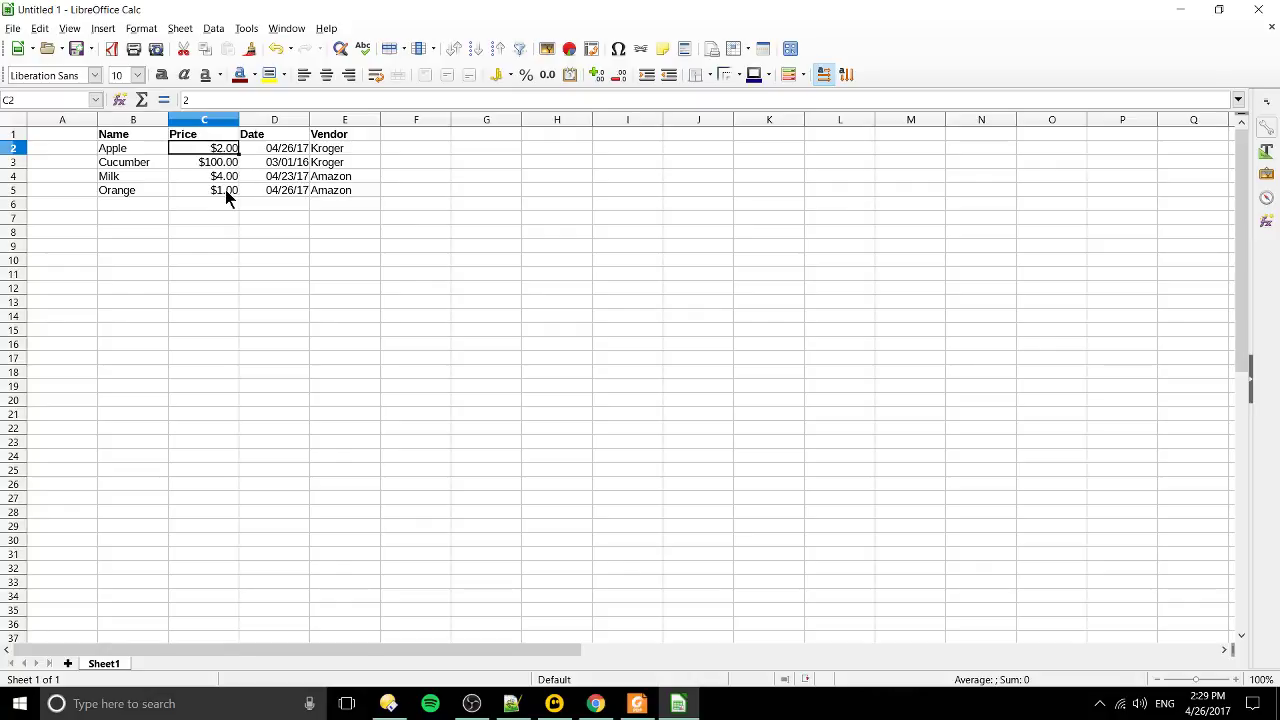
{"action": "left_click", "coordinate": [225, 189], "text": "shift"}
{"action": "left_click", "coordinate": [246, 28]}
{"action": "left_click", "coordinate": [213, 28]}
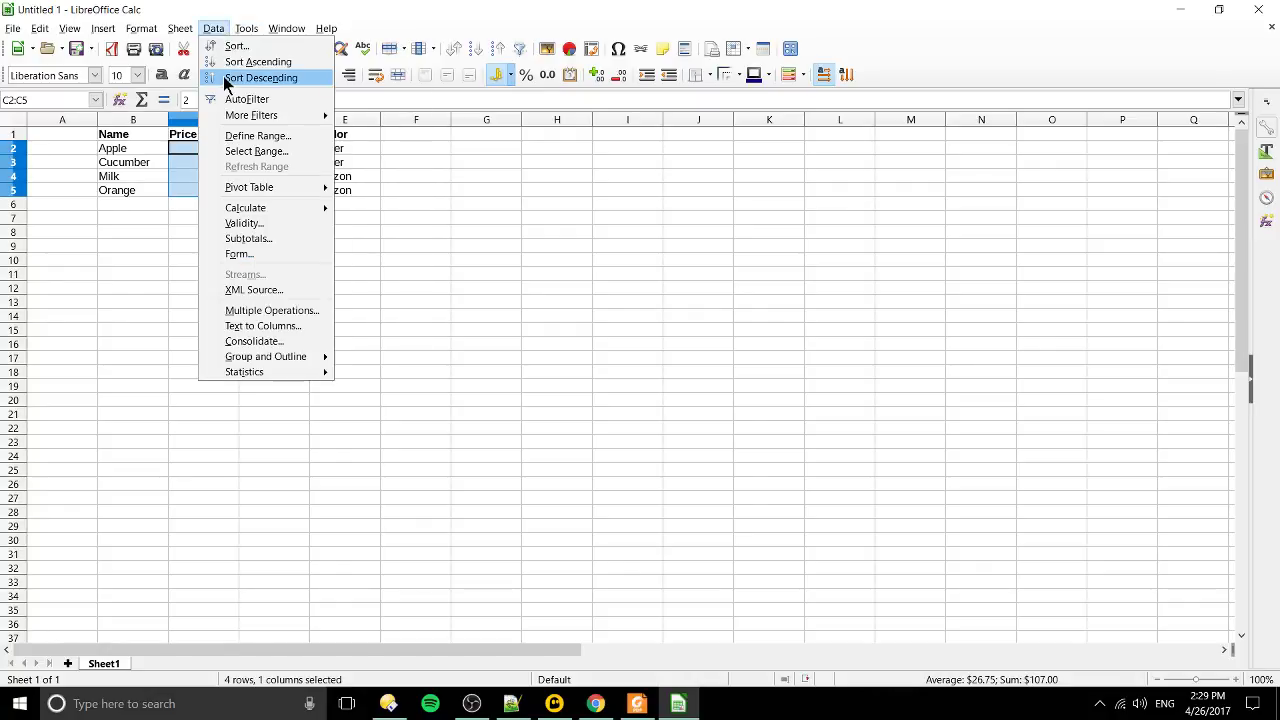
{"action": "left_click", "coordinate": [257, 77]}
{"action": "left_click", "coordinate": [520, 356]}
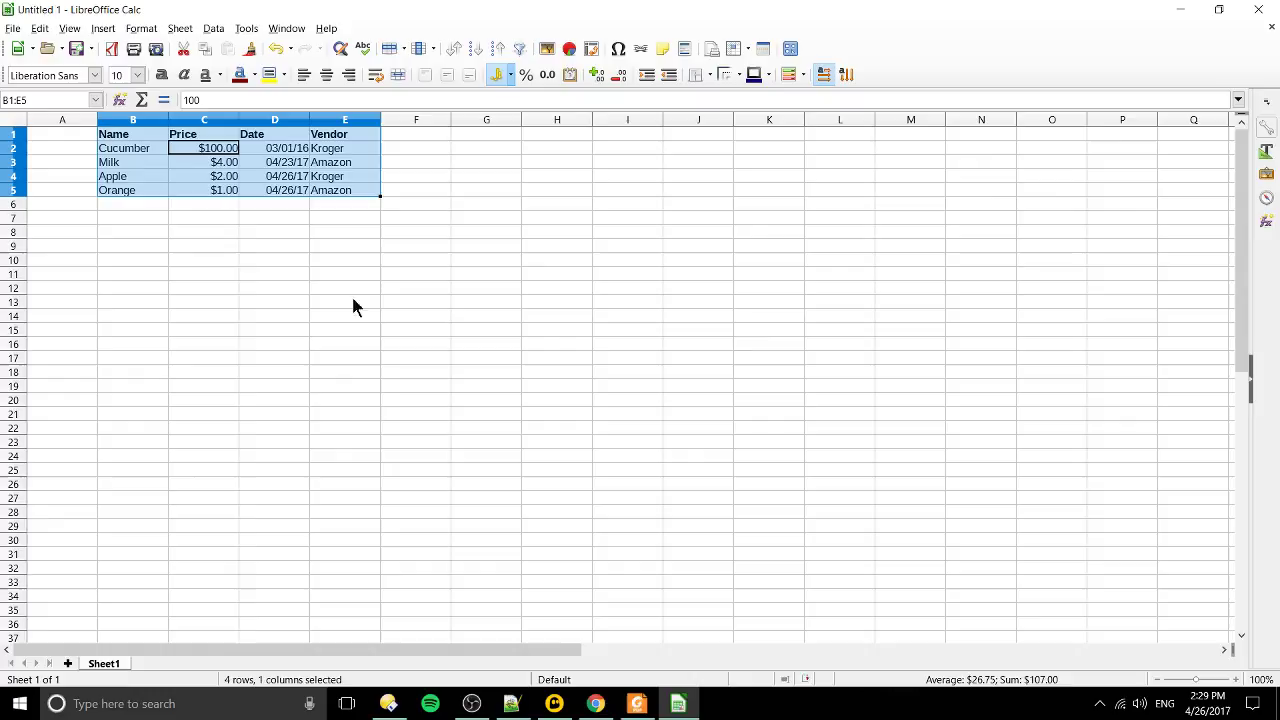
Check the re-sorted rows, then place the cursor on B2 holding Cucumber
{"action": "left_click", "coordinate": [221, 156]}
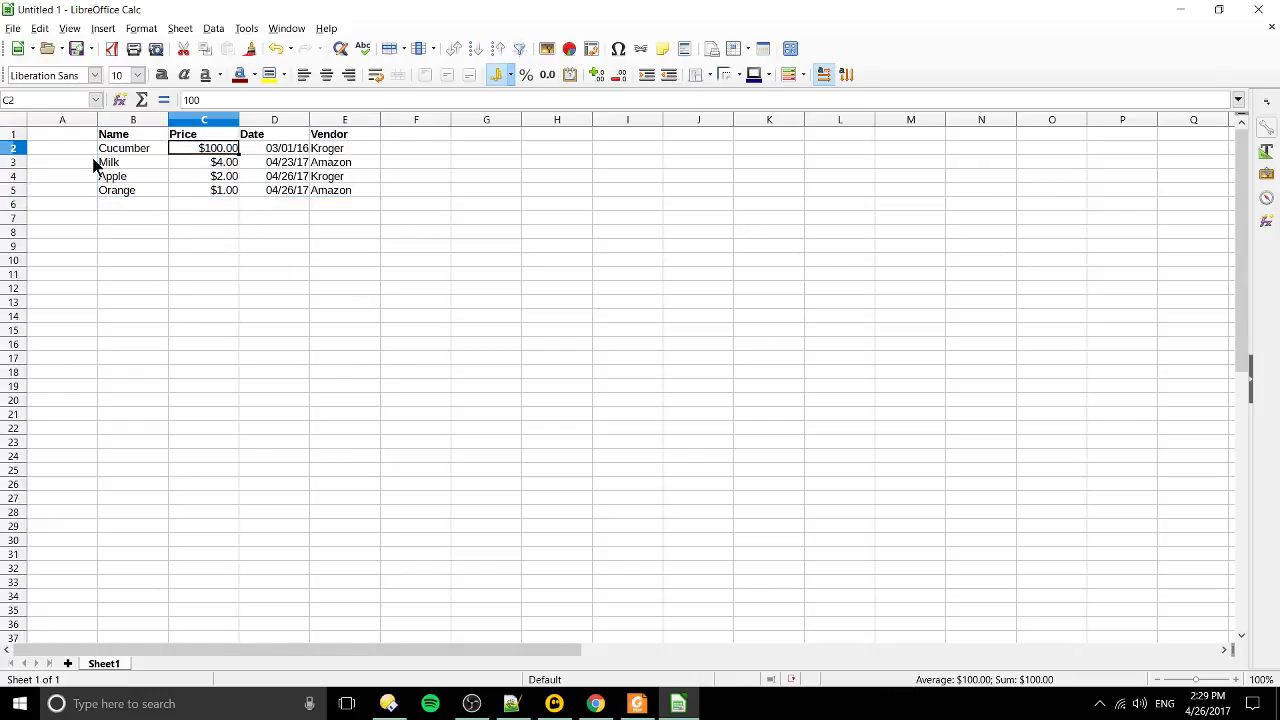
{"action": "left_click", "coordinate": [138, 162]}
{"action": "key", "text": "Up"}
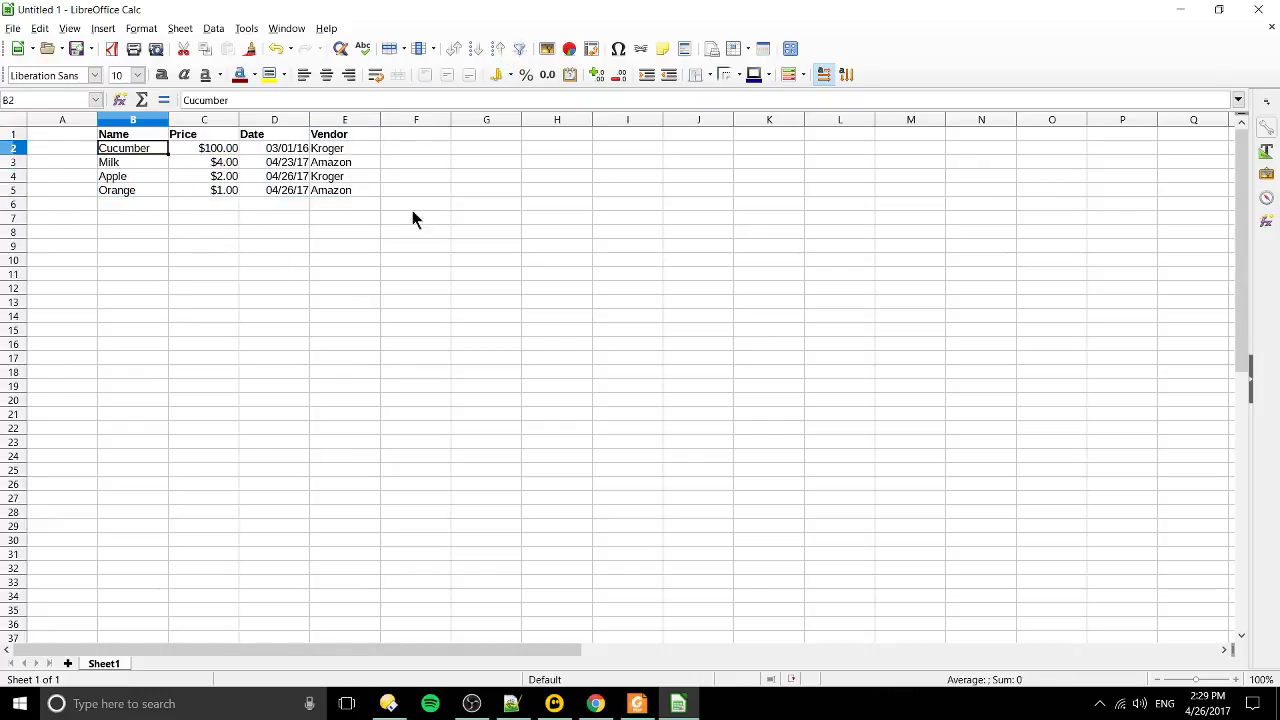
{"action": "left_click", "coordinate": [452, 268]}
{"action": "left_click", "coordinate": [429, 247]}
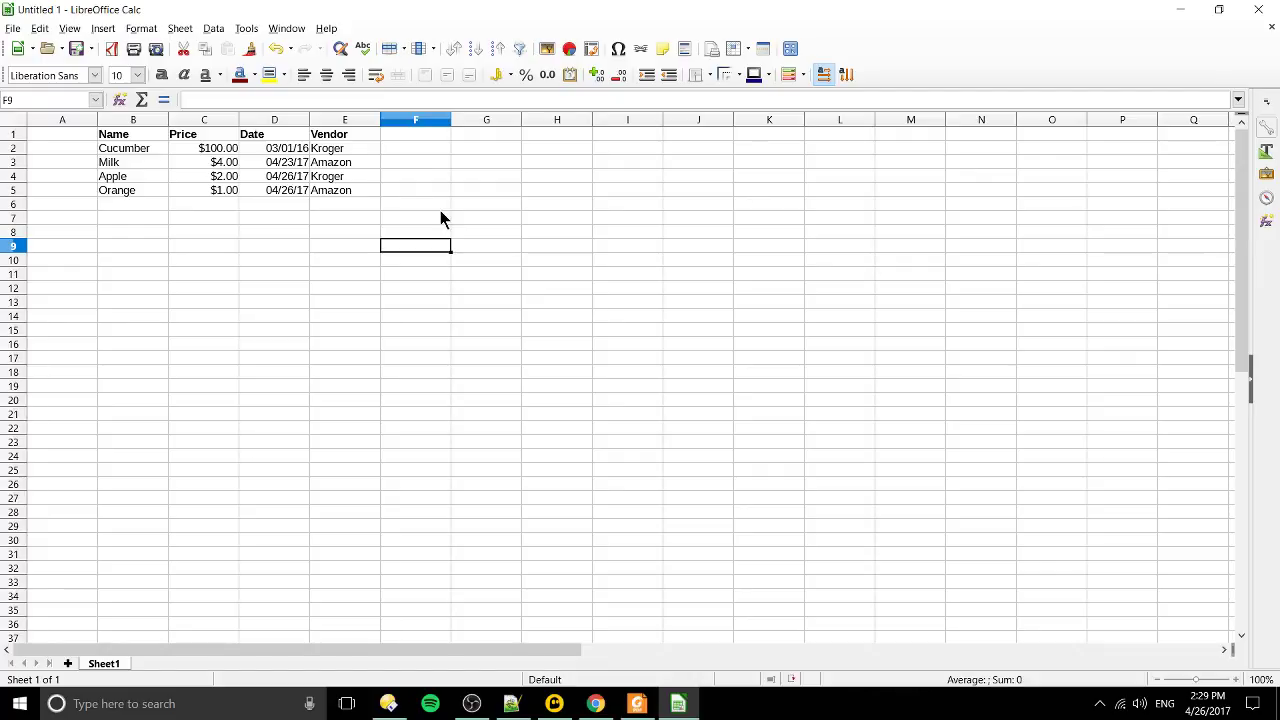
{"action": "left_click", "coordinate": [134, 150]}
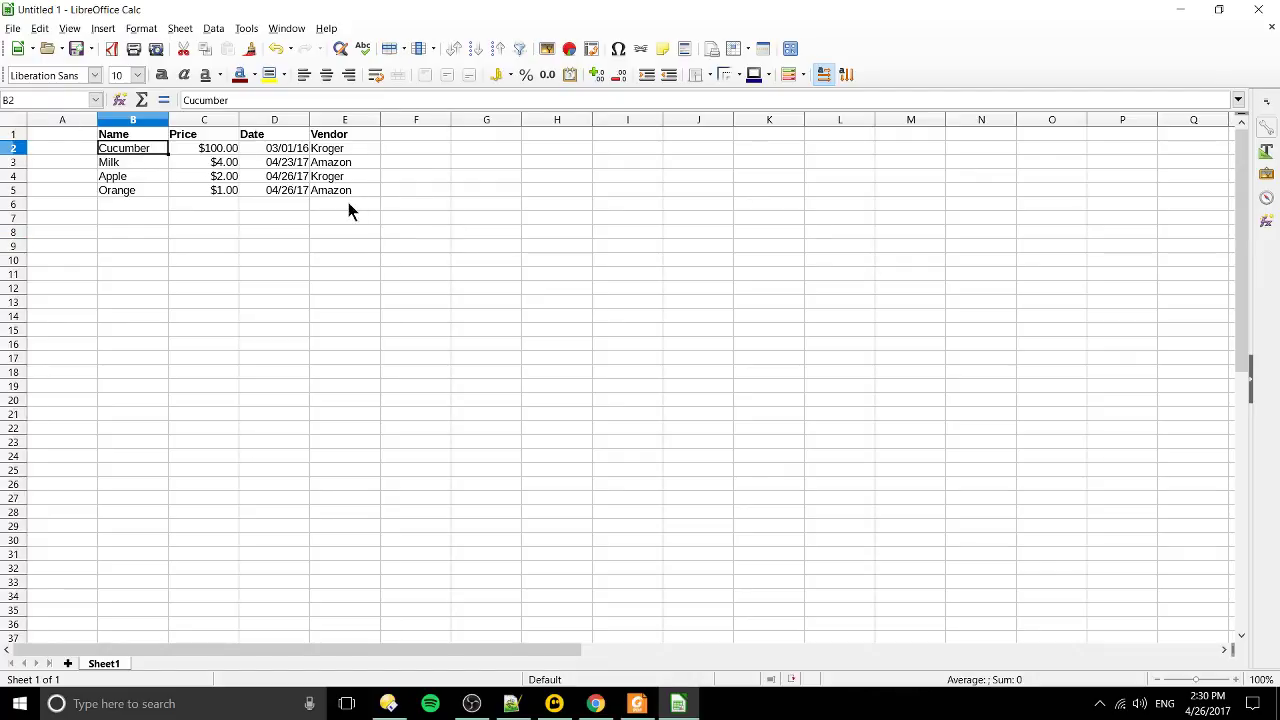
Select B2:E5 and start a chart of type Pie, Normal variant, in the Chart Wizard
{"action": "key", "text": "ctrl+shift+End"}
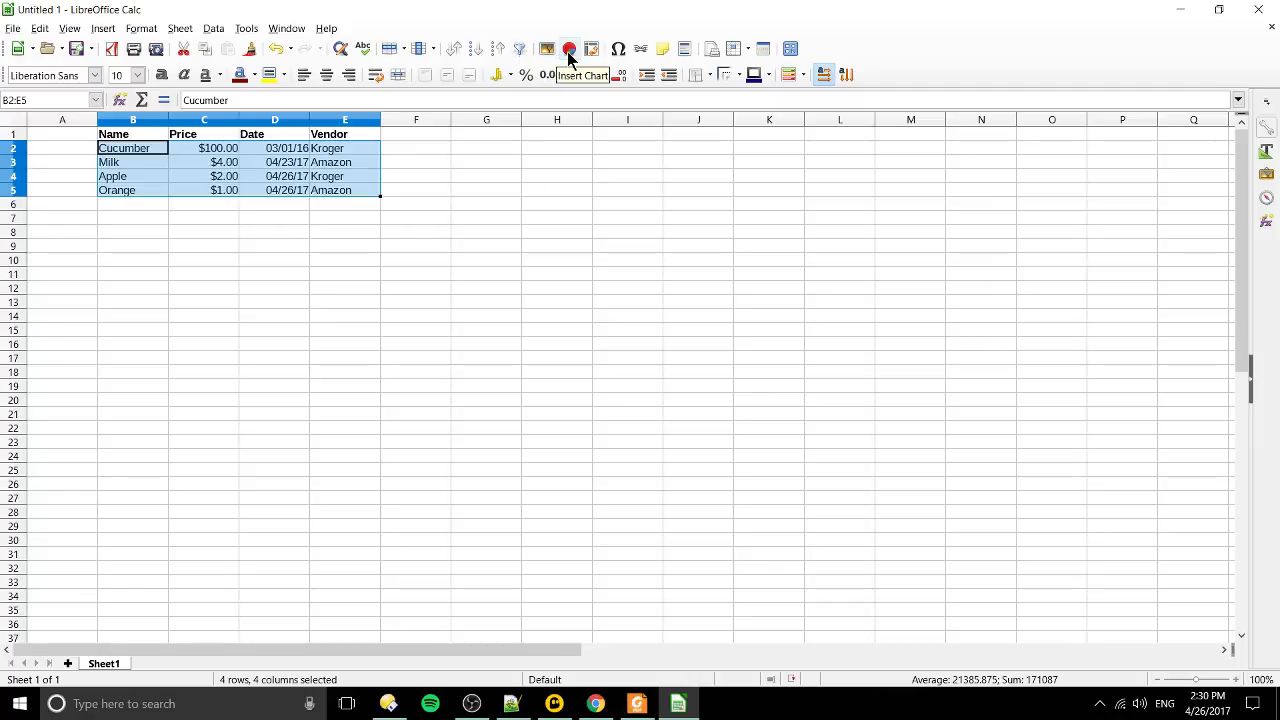
{"action": "left_click", "coordinate": [575, 54]}
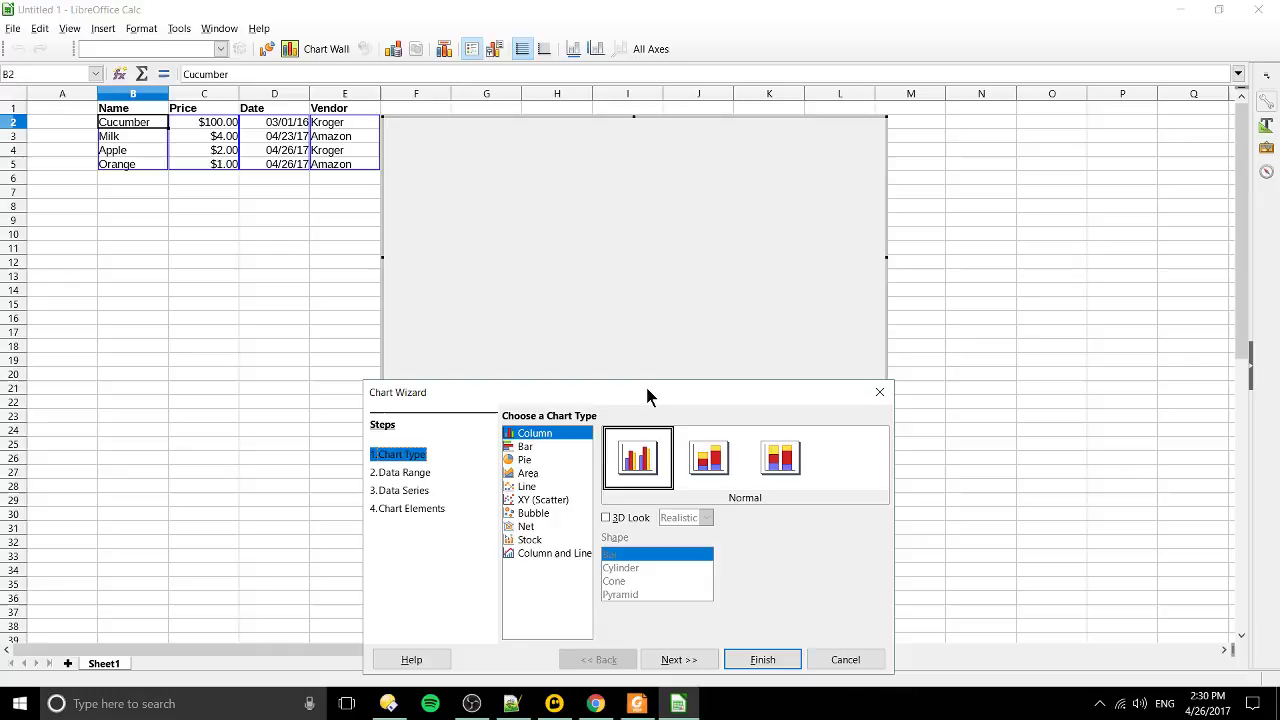
{"action": "left_click_drag", "start_coordinate": [646, 392], "coordinate": [402, 330]}
{"action": "left_click", "coordinate": [280, 387]}
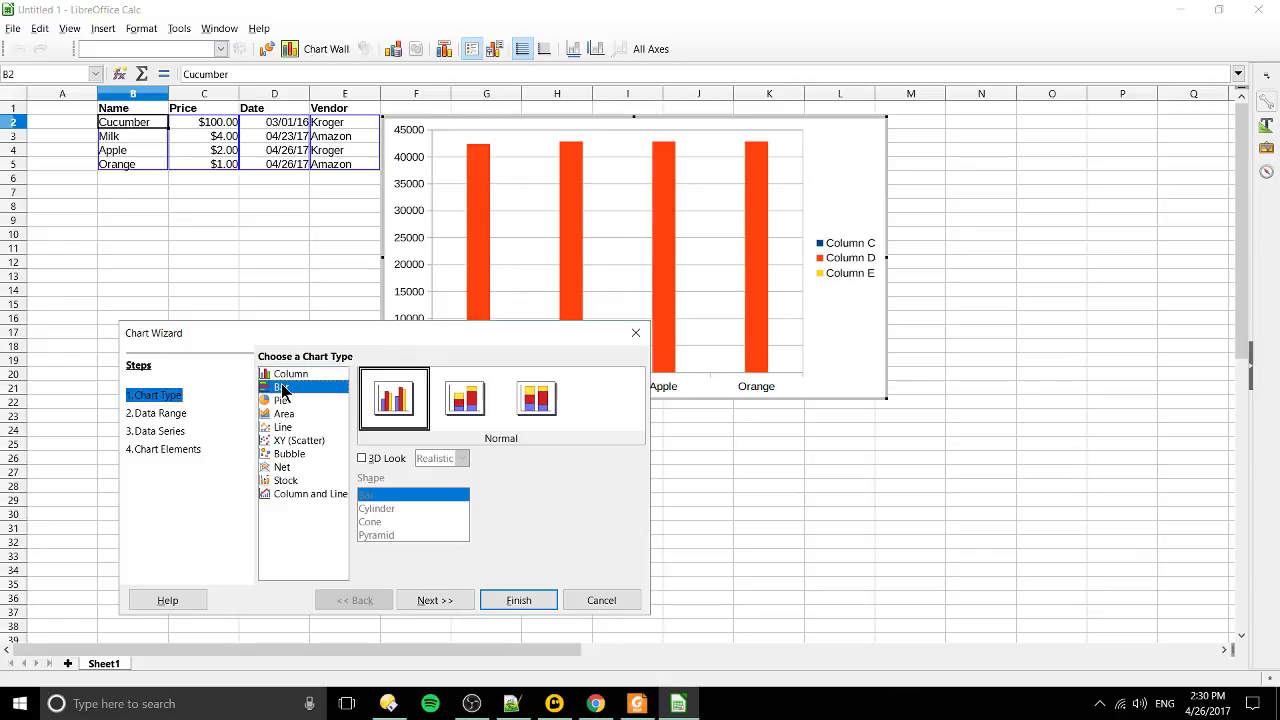
{"action": "left_click", "coordinate": [292, 401]}
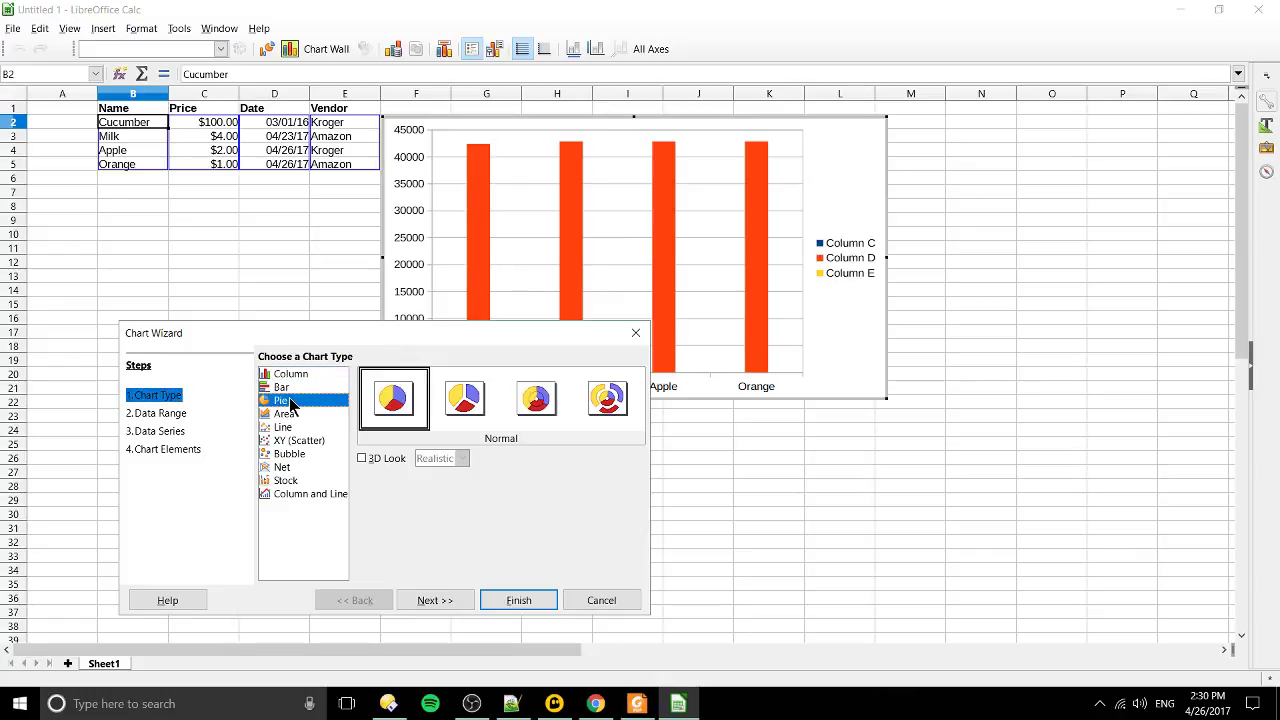
{"action": "left_click", "coordinate": [416, 410]}
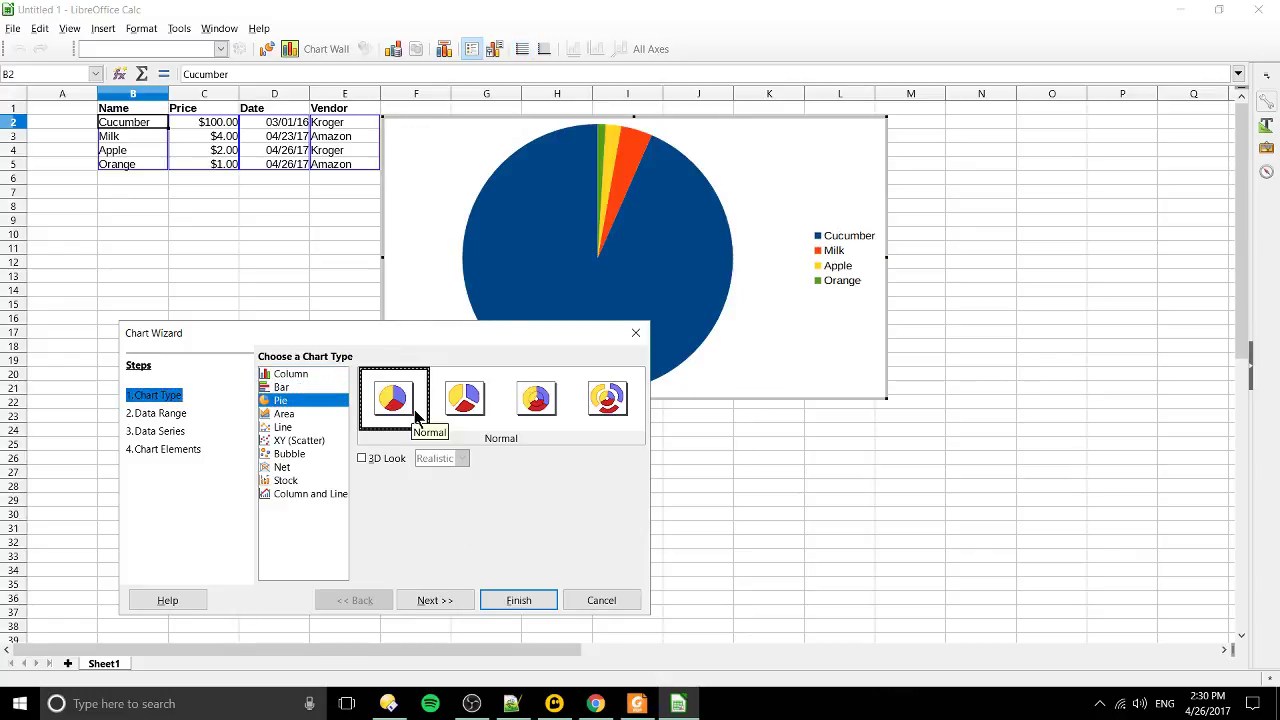
{"action": "left_click", "coordinate": [434, 602]}
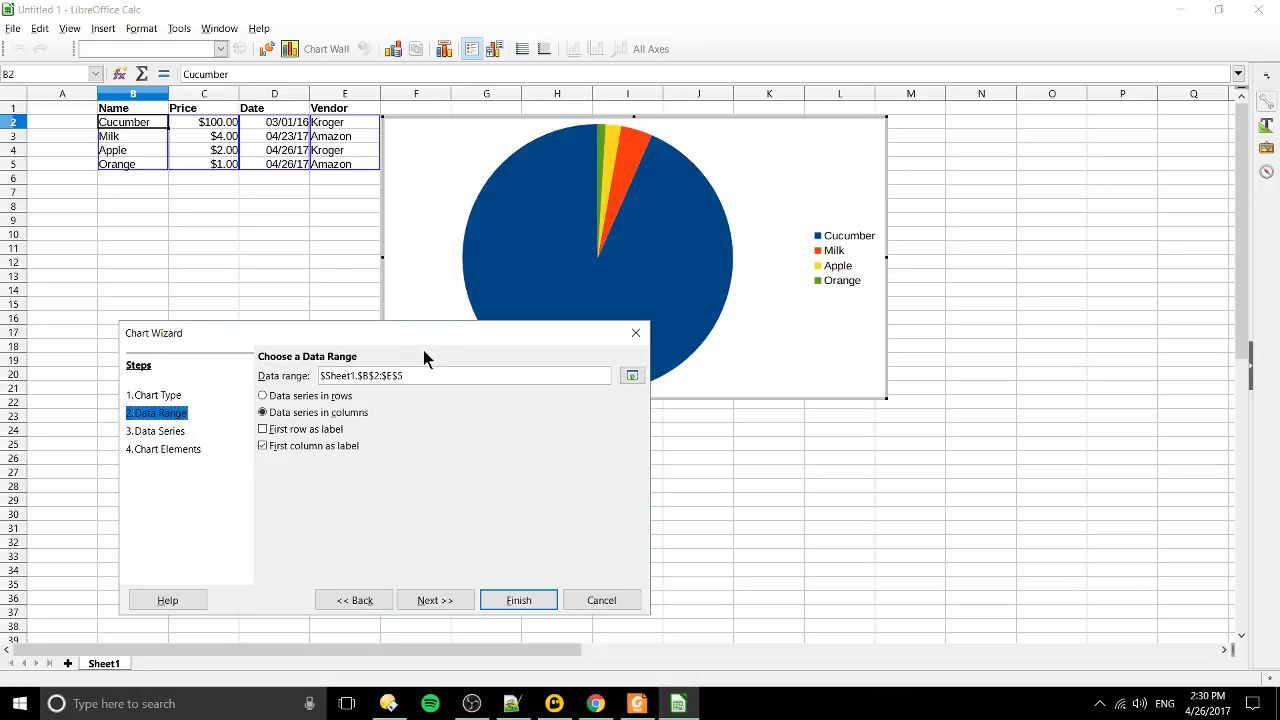
Name the pie's data series 'Price'
{"action": "left_click_drag", "start_coordinate": [425, 343], "coordinate": [426, 300]}
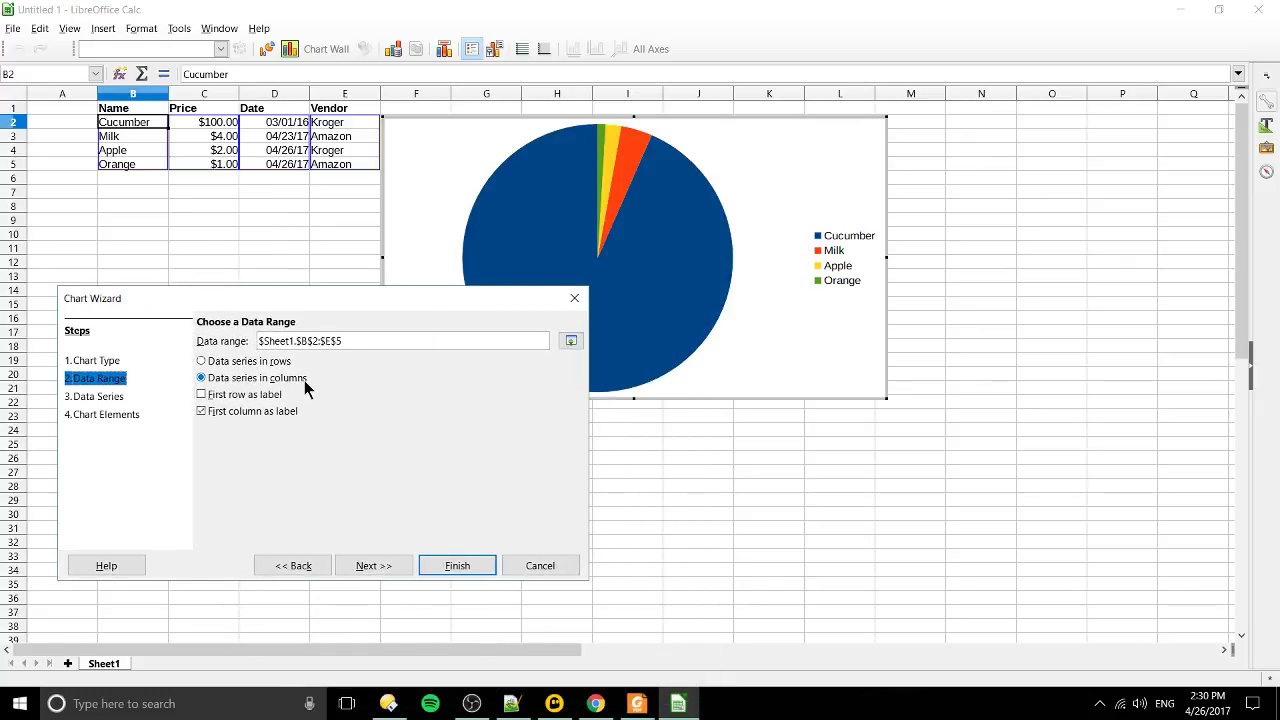
{"action": "left_click", "coordinate": [393, 562]}
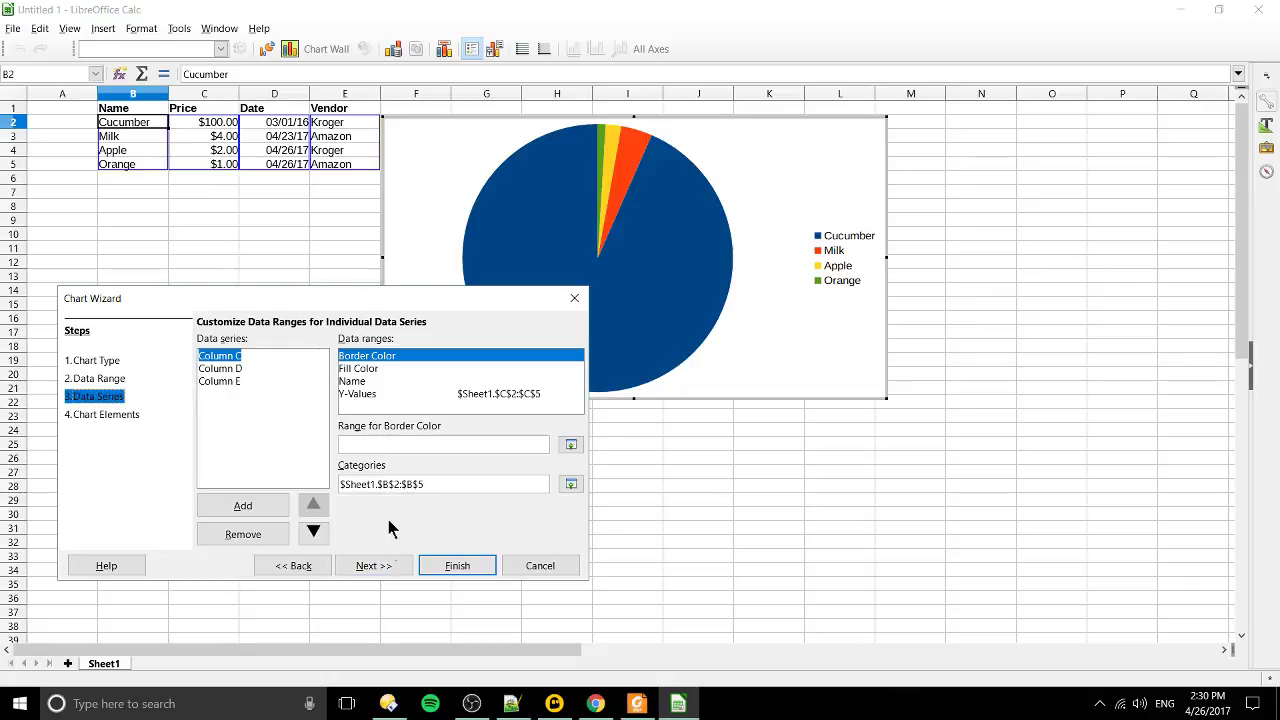
{"action": "left_click_drag", "start_coordinate": [441, 295], "coordinate": [377, 360]}
{"action": "left_click", "coordinate": [319, 441]}
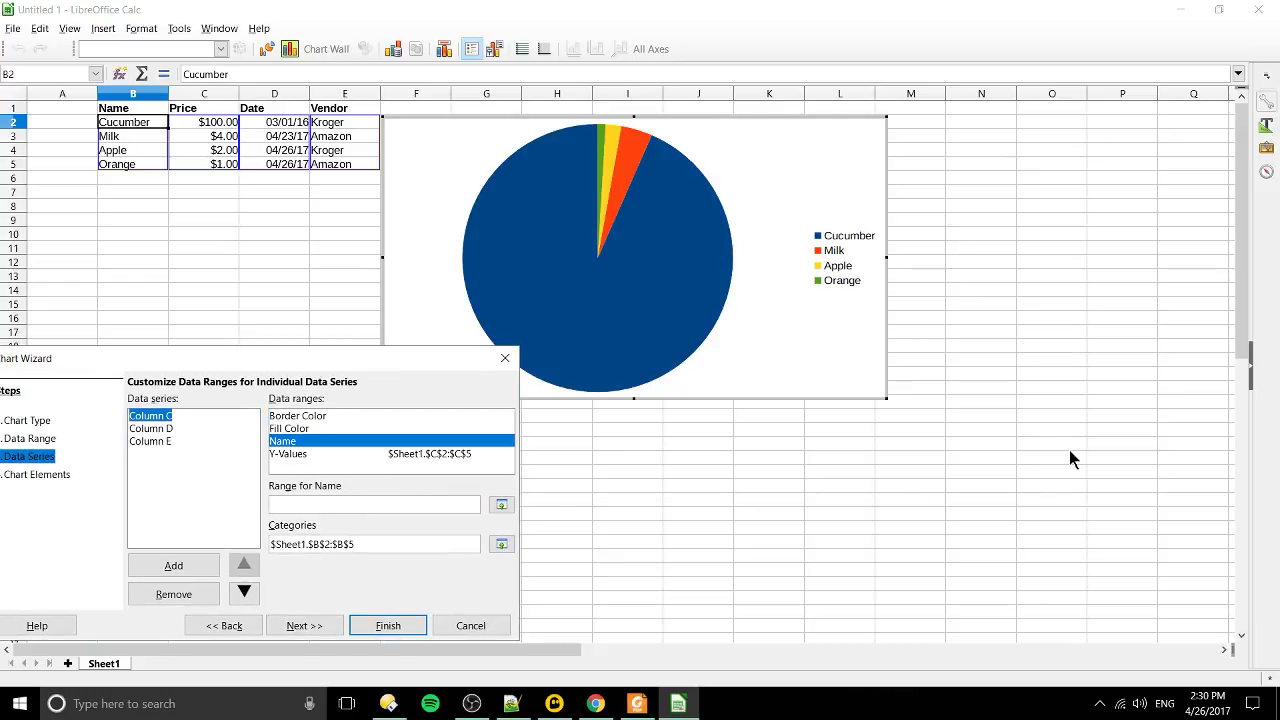
{"action": "type", "text": "Price"}
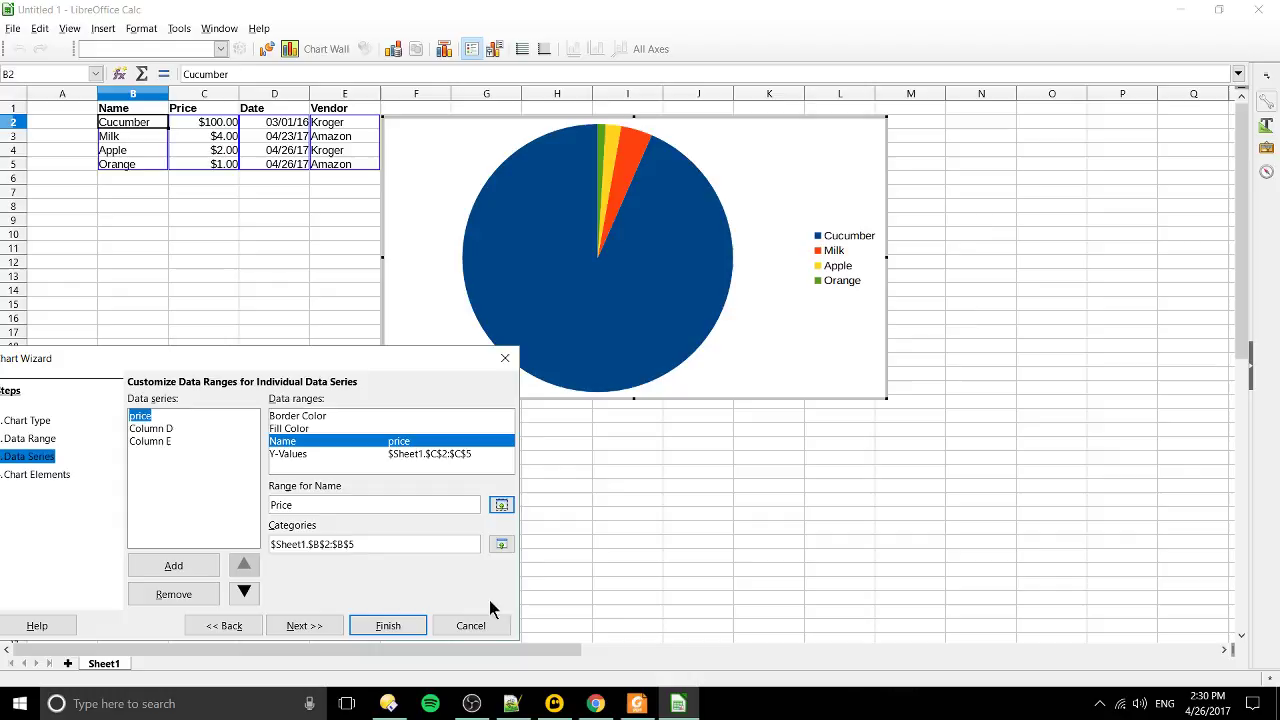
Title the chart 'Share of Price Spent' and finish it
{"action": "left_click", "coordinate": [305, 626]}
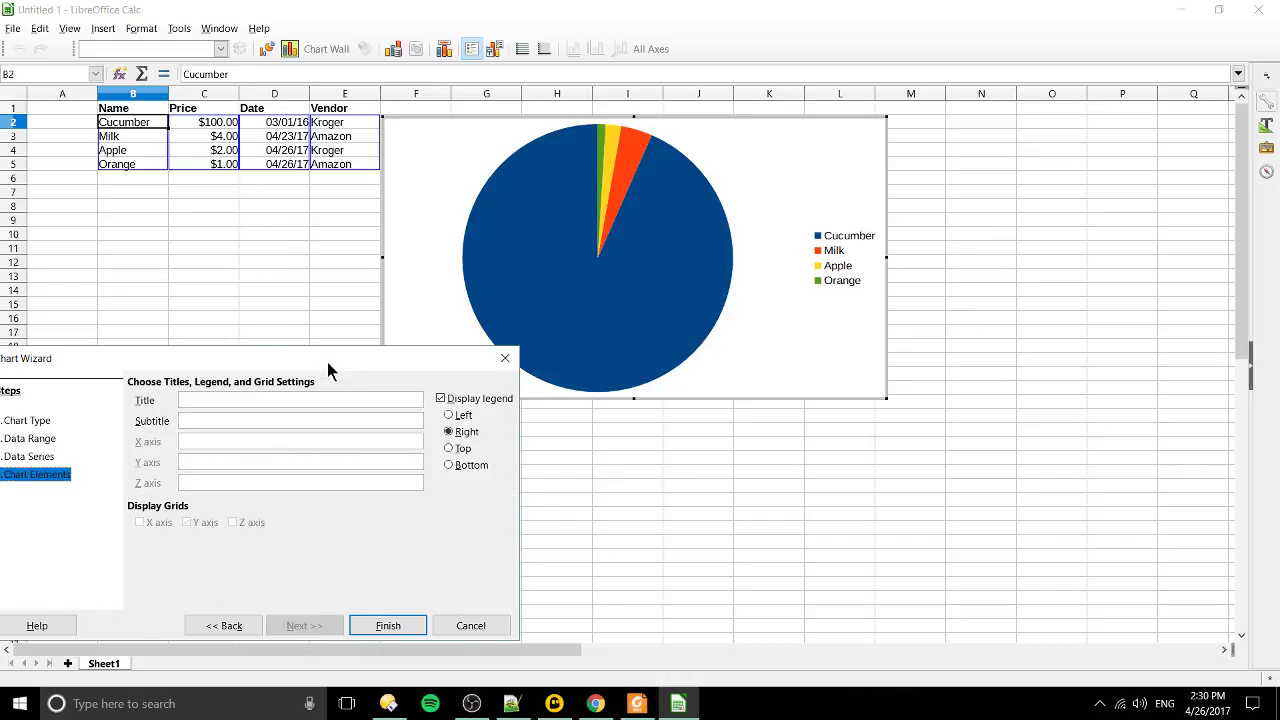
{"action": "left_click_drag", "start_coordinate": [327, 362], "coordinate": [456, 421]}
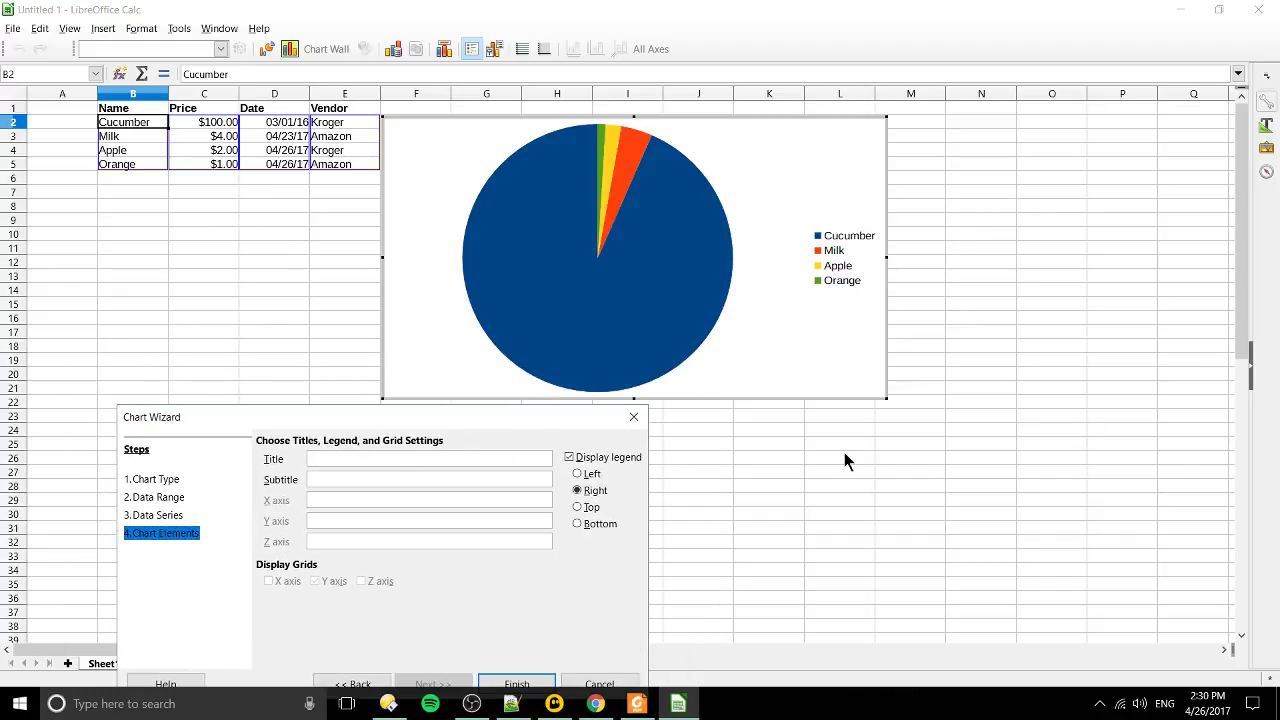
{"action": "type", "text": "Share of Price Spent"}
{"action": "left_click_drag", "start_coordinate": [382, 416], "coordinate": [340, 281]}
{"action": "left_click", "coordinate": [495, 546]}
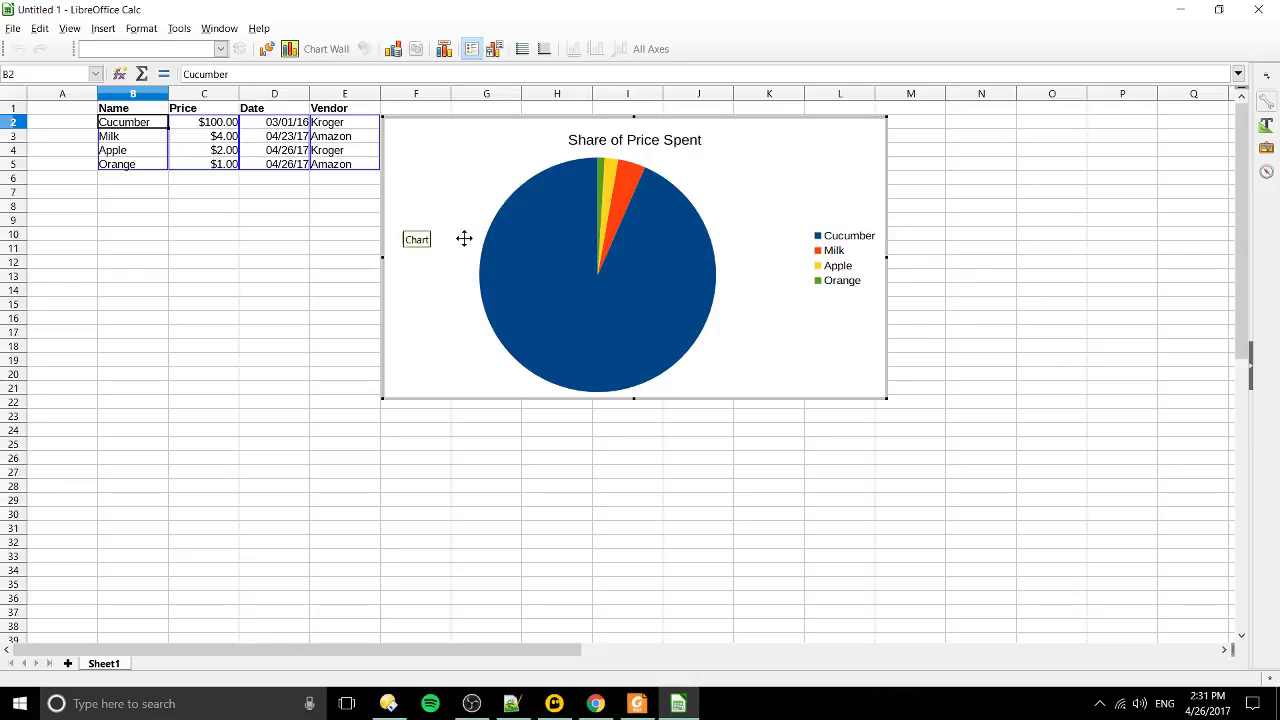
{"action": "mouse_move", "coordinate": [611, 307]}
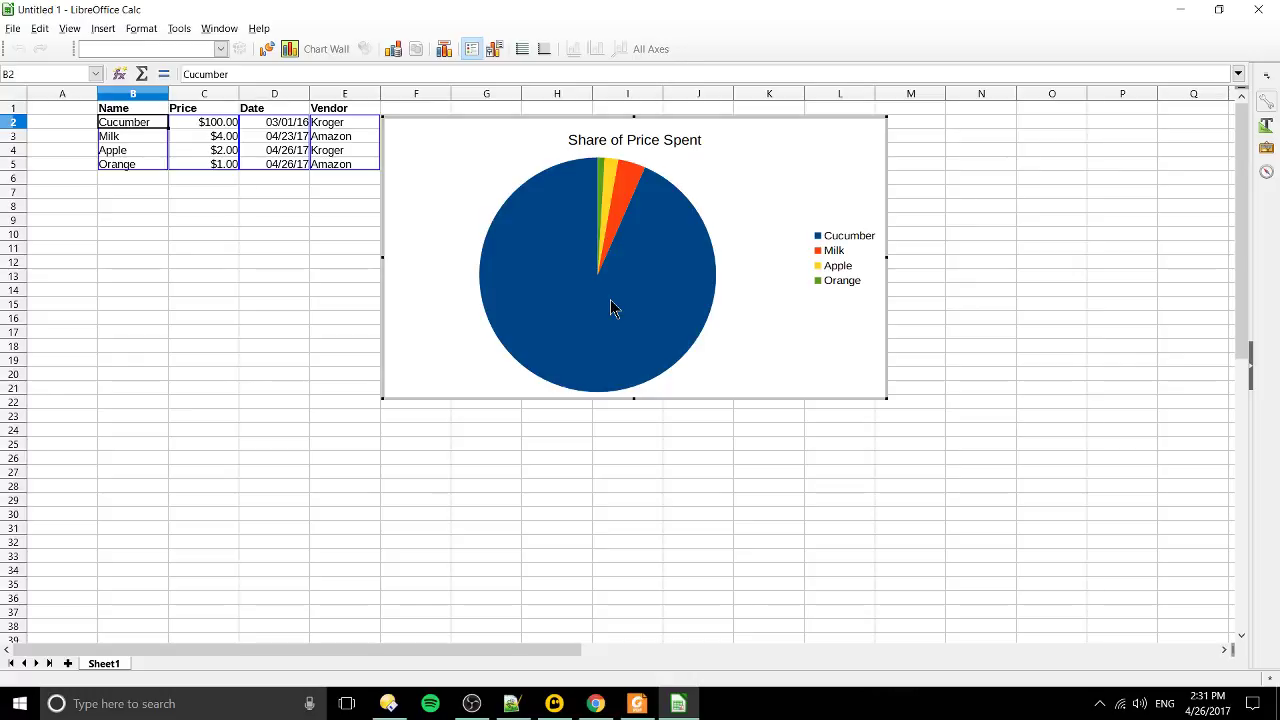
{"action": "mouse_move", "coordinate": [714, 262]}
{"action": "left_mouse_down"}
{"action": "mouse_move", "coordinate": [797, 306]}
{"action": "mouse_move", "coordinate": [714, 271]}
{"action": "left_mouse_up"}
{"action": "left_click", "coordinate": [748, 206]}
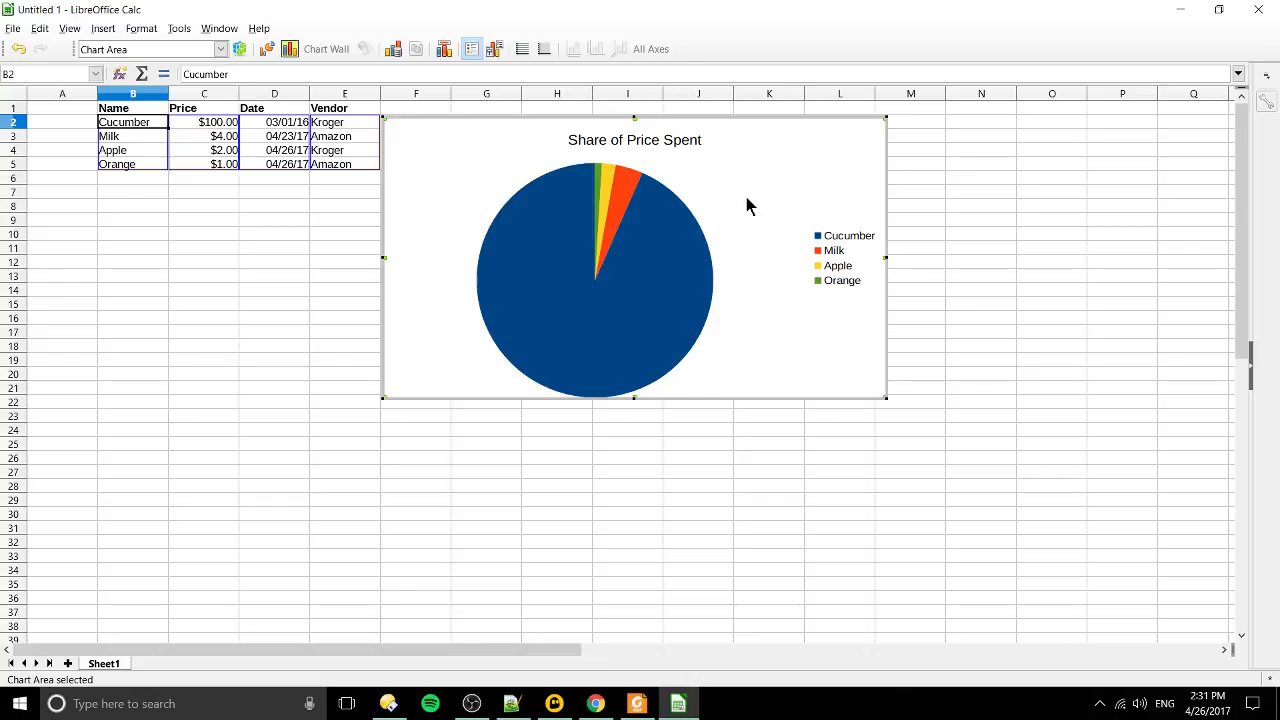
{"action": "double_click", "coordinate": [748, 206]}
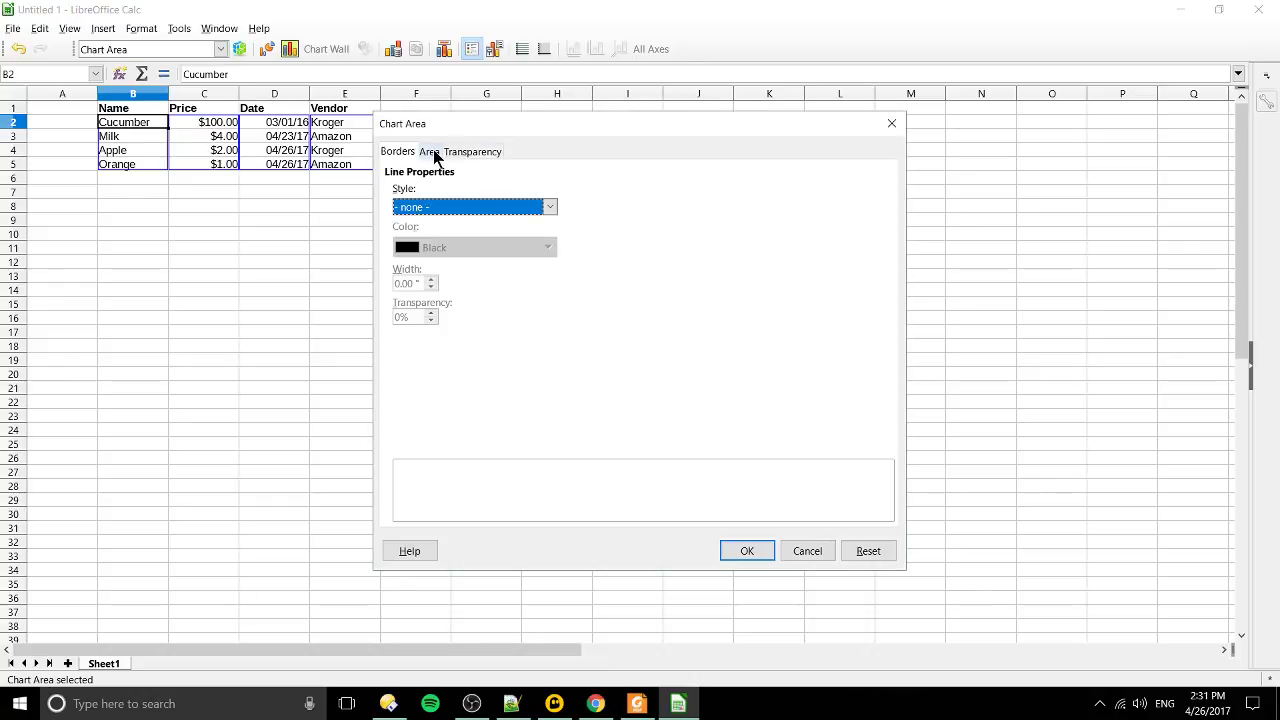
{"action": "left_click", "coordinate": [459, 151]}
{"action": "left_click_drag", "start_coordinate": [498, 141], "coordinate": [655, 150]}
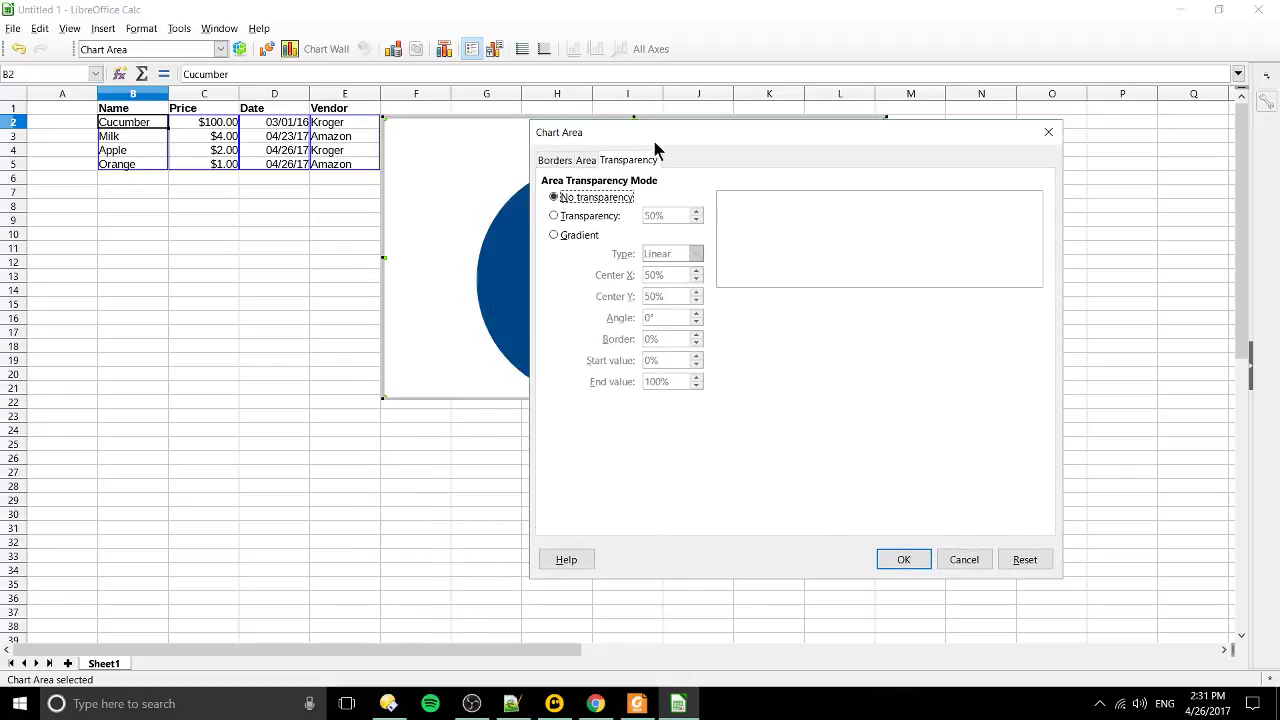
{"action": "left_click", "coordinate": [957, 560]}
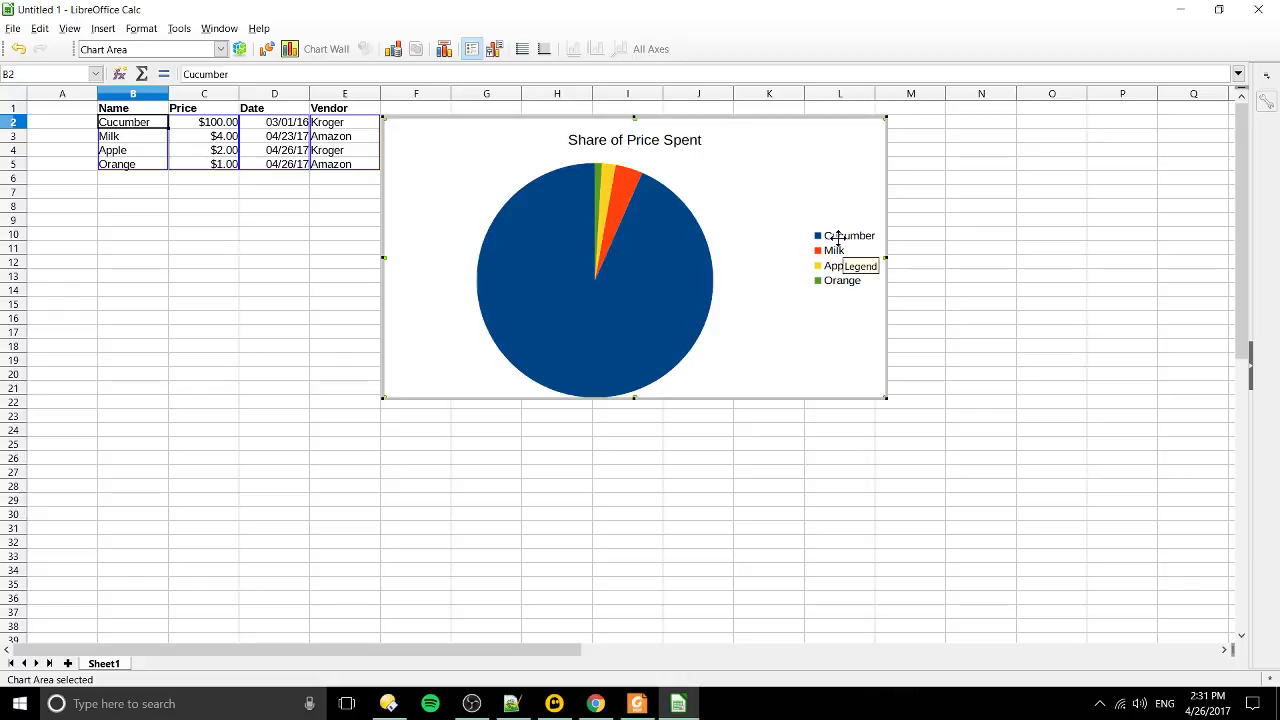
{"action": "mouse_move", "coordinate": [703, 281]}
{"action": "left_click", "coordinate": [1099, 703]}
{"action": "right_click", "coordinate": [1047, 610]}
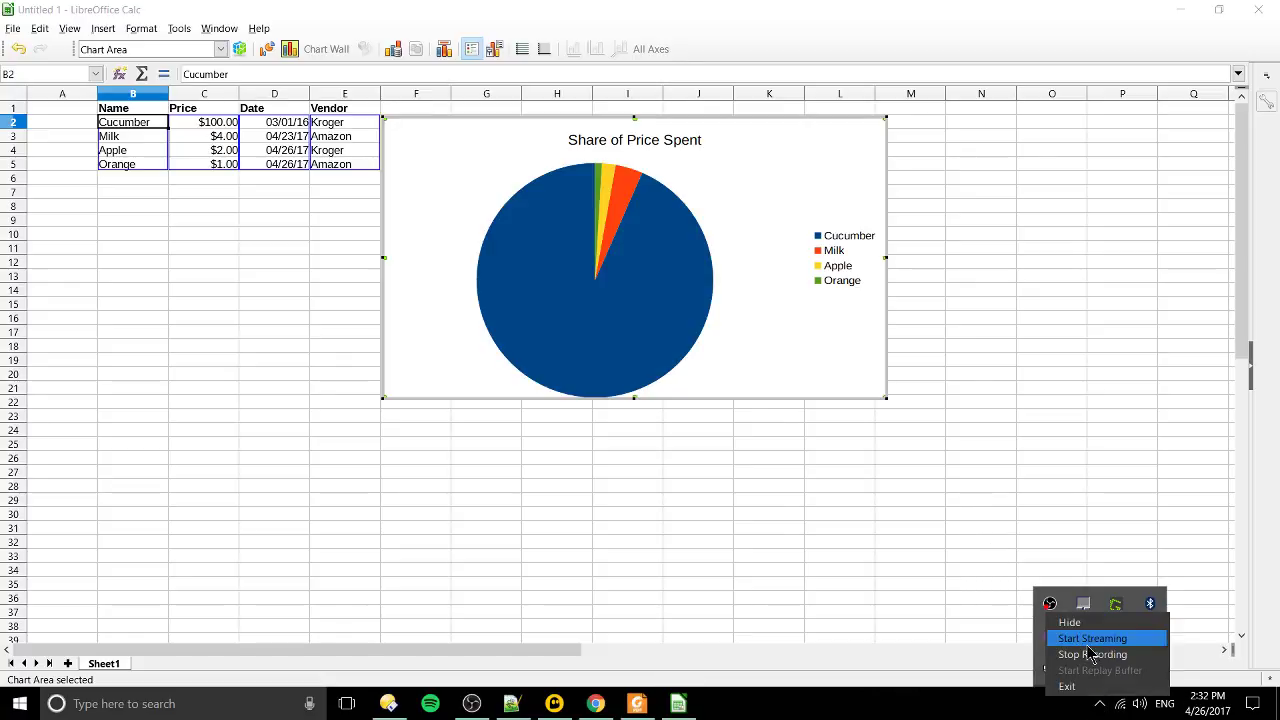